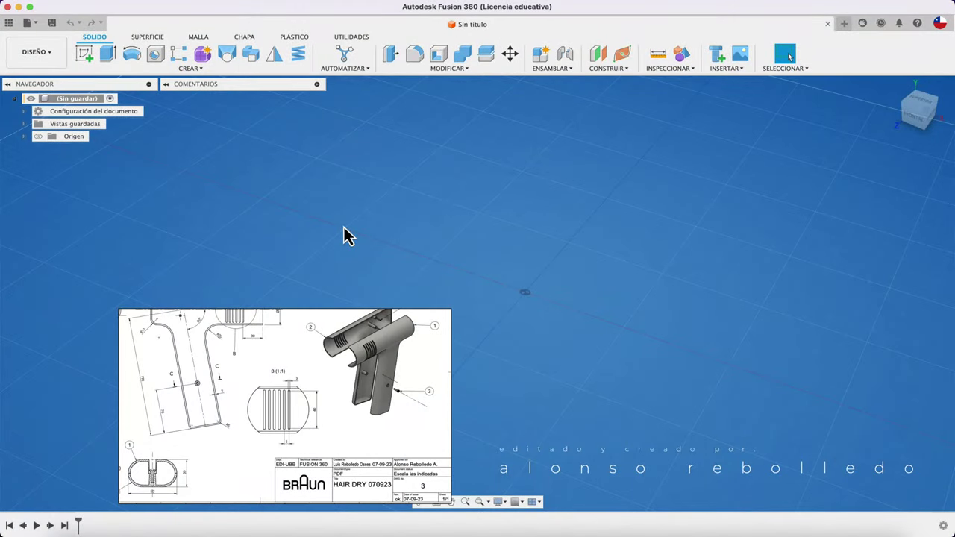
Step: Study the hair dryer reference drawing, then switch the ribbon to the PLÁSTICO tool set
left_click(303, 394)
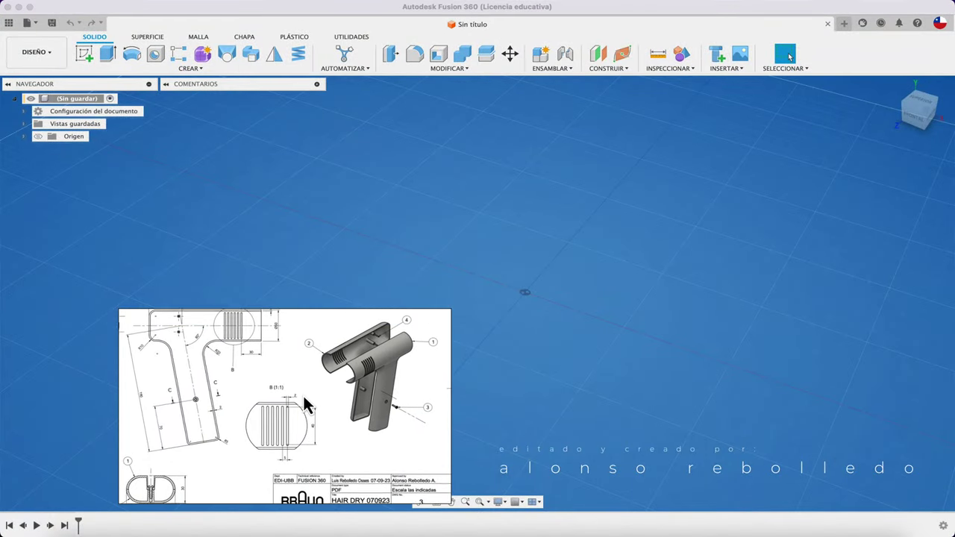
scroll(280, 413, "up", 3)
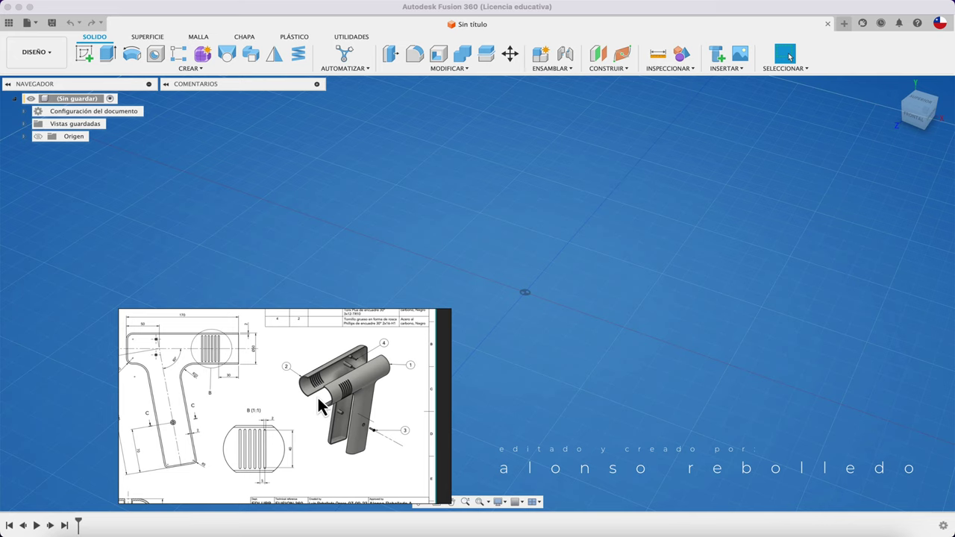
scroll(316, 399, "down", 5)
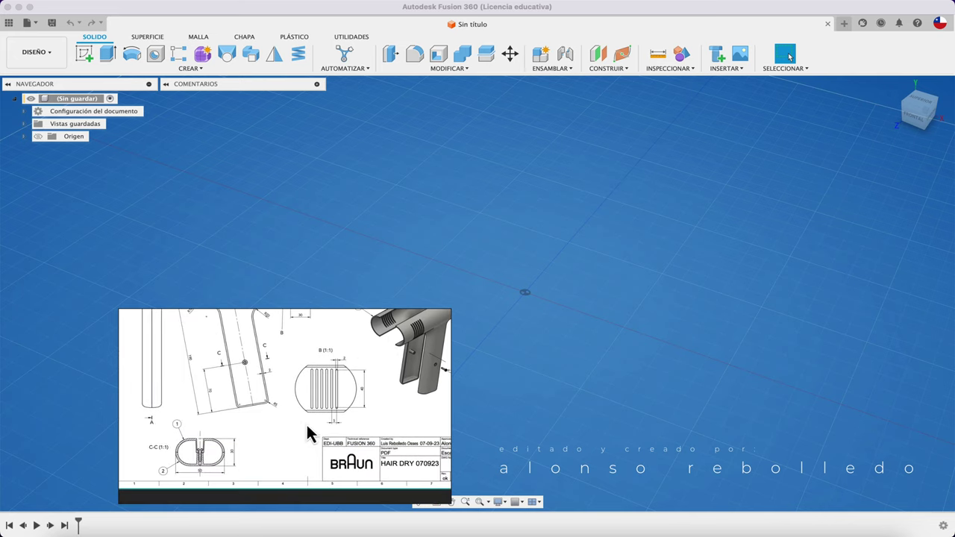
scroll(344, 412, "up", 3)
left_click_drag(318, 418, 333, 432)
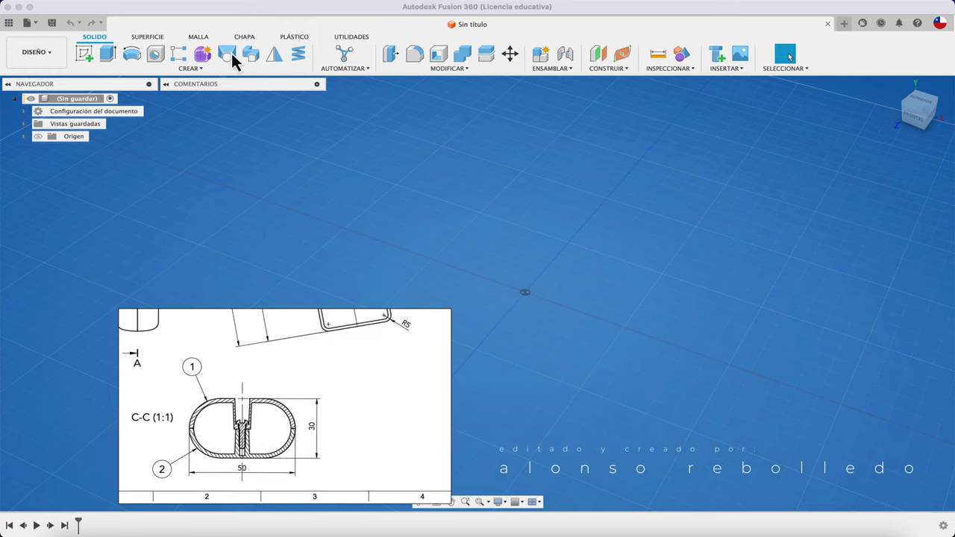
left_click(296, 39)
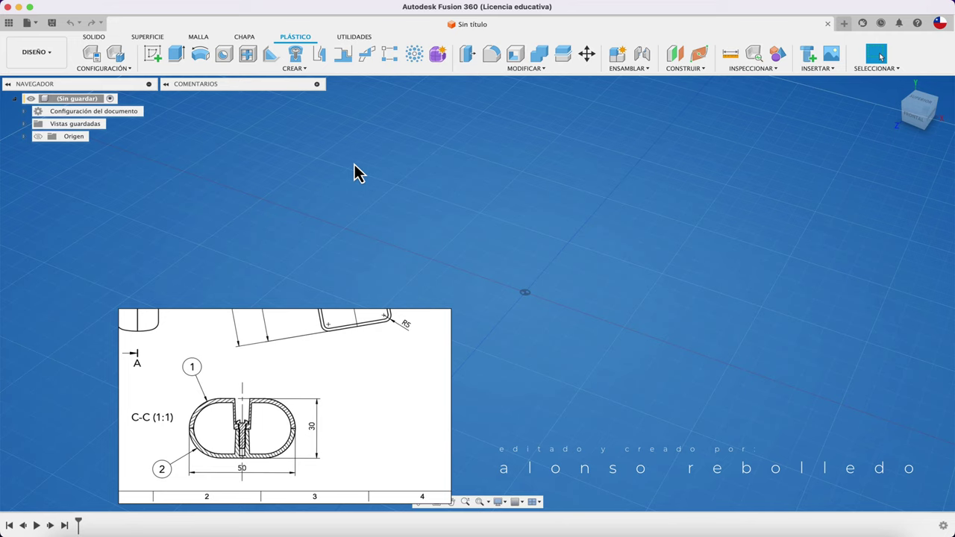
Step: Check the 170 and Ø50 dimensions on the drawing, then show the origin planes and axes
left_click(319, 344)
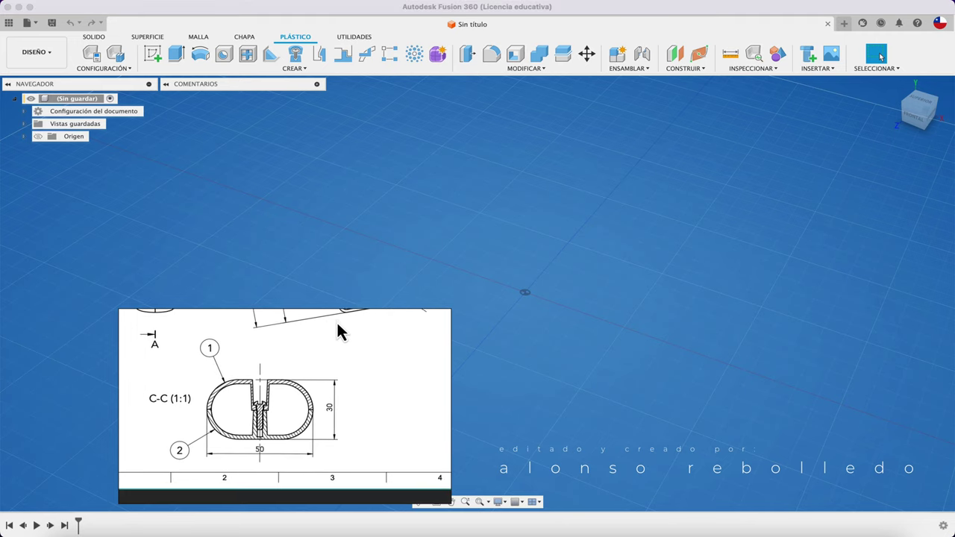
scroll(338, 331, "left", 3)
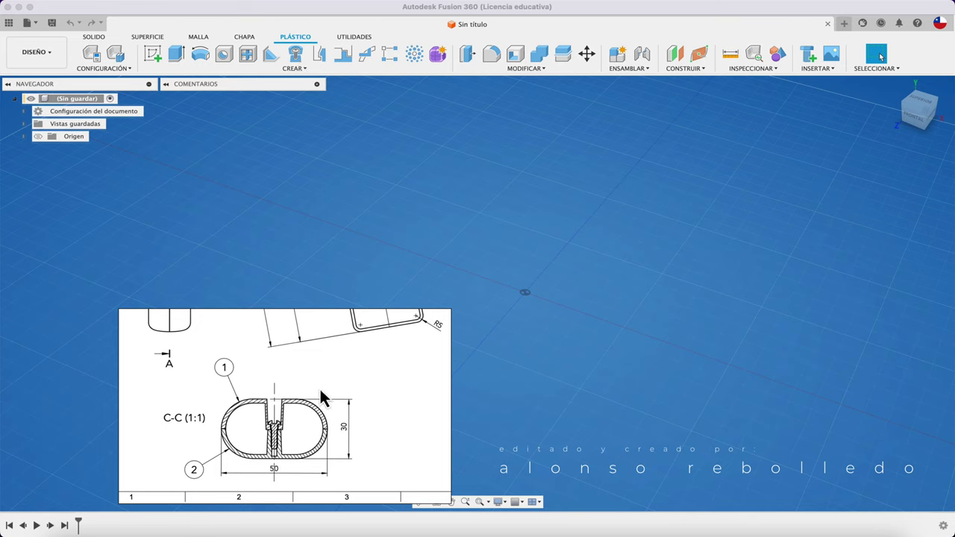
scroll(320, 392, "up", 5)
scroll(323, 345, "up", 3)
scroll(276, 424, "up", 2)
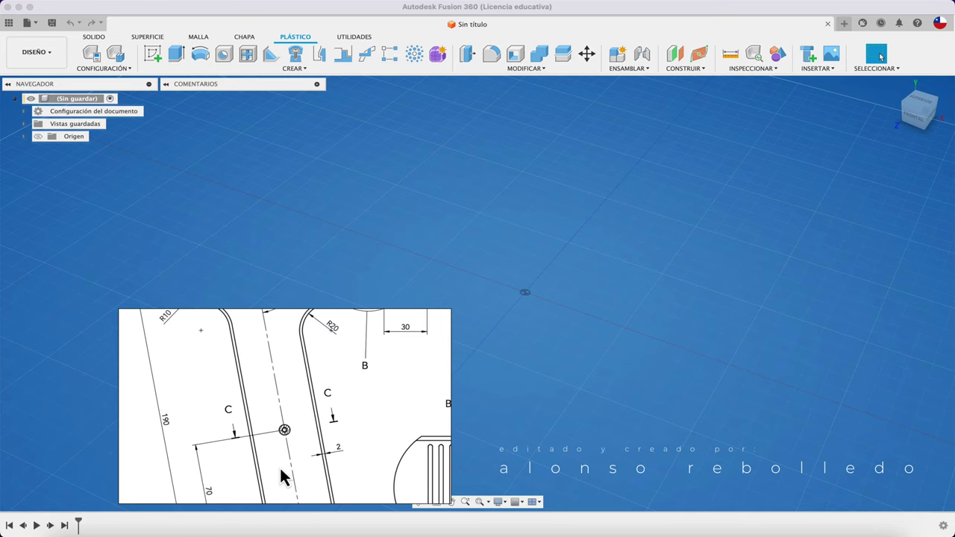
scroll(280, 468, "up", 3)
scroll(300, 422, "up", 2)
scroll(294, 483, "up", 1)
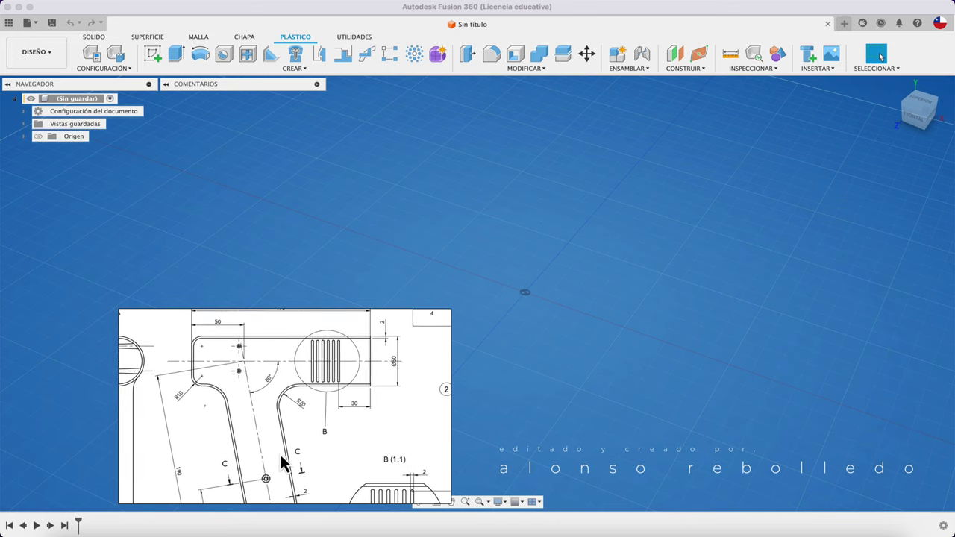
scroll(284, 458, "up", 1)
scroll(303, 472, "up", 1)
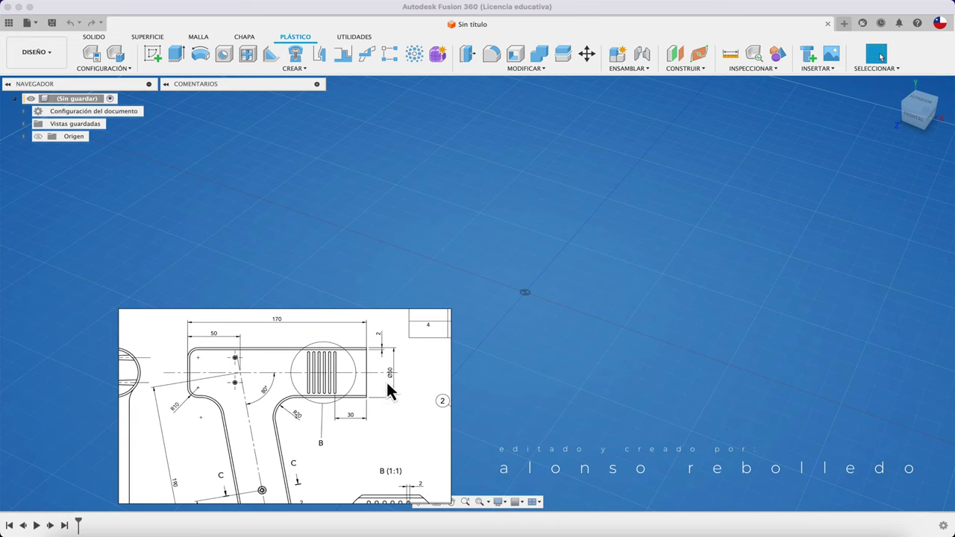
scroll(387, 384, "up", 4)
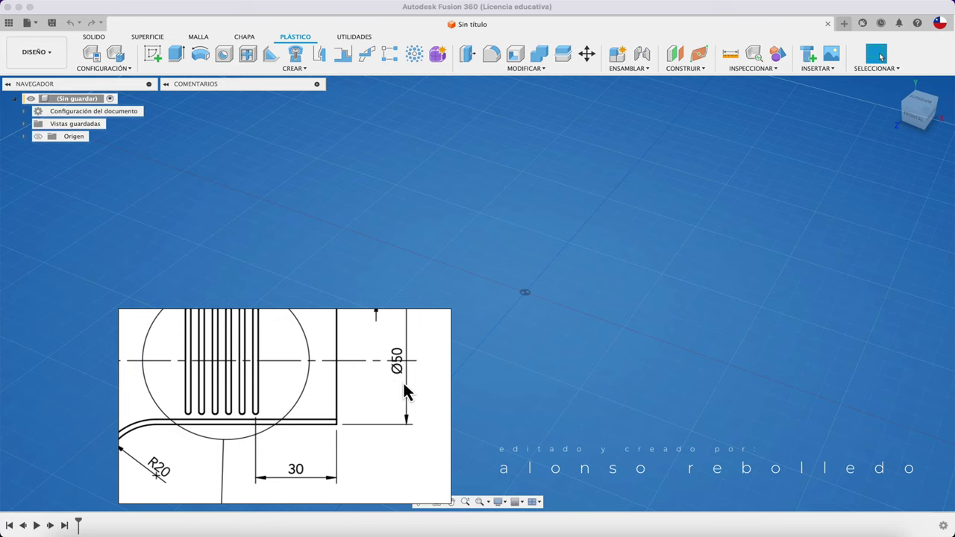
scroll(403, 380, "down", 4)
scroll(358, 406, "up", 3)
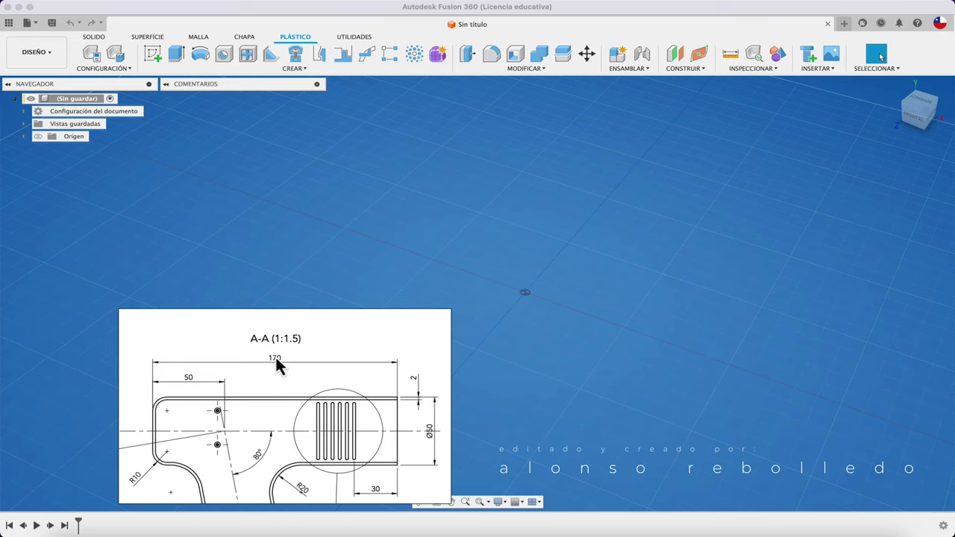
left_click_drag(299, 391, 296, 351)
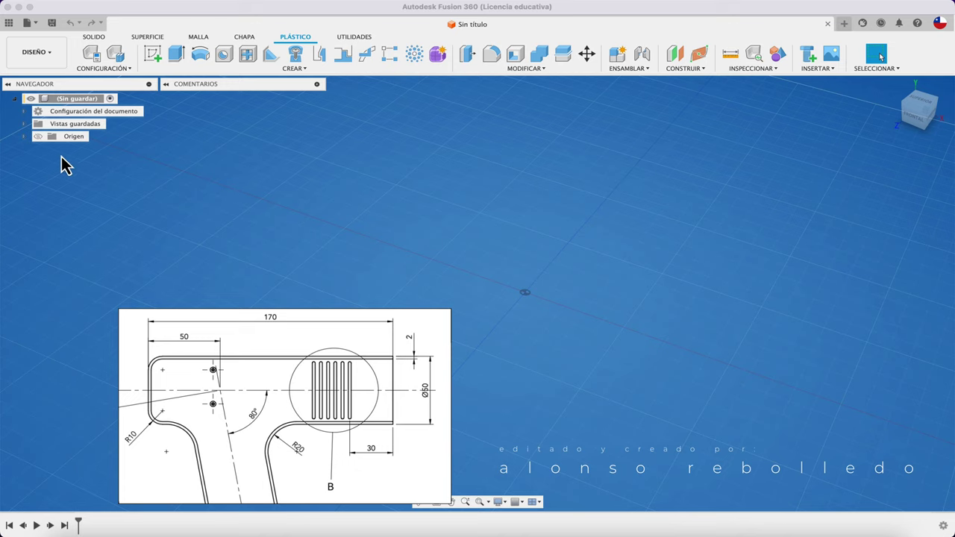
left_click(38, 137)
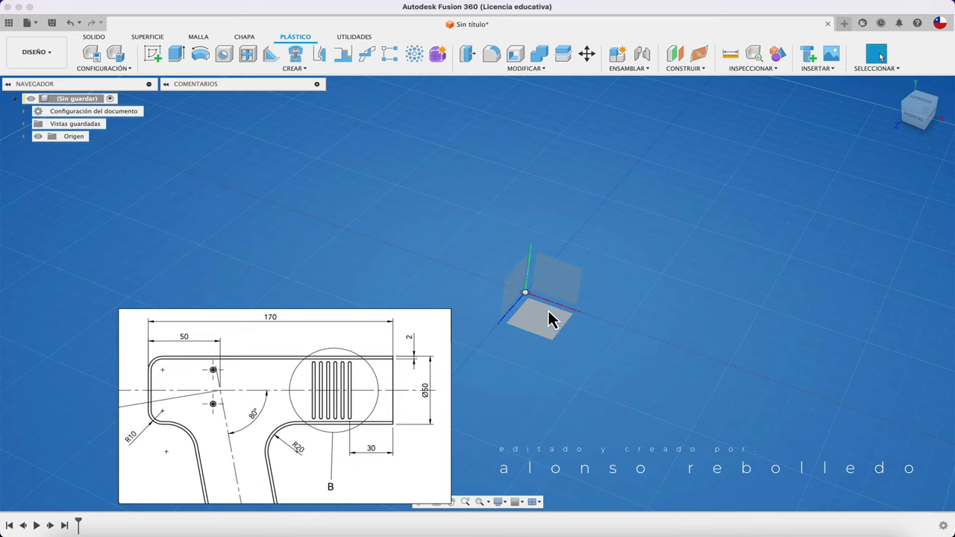
Step: Start a new sketch on the front origin plane in the SÓLIDO tools
middle_click_drag(537, 328, 533, 331, "shift")
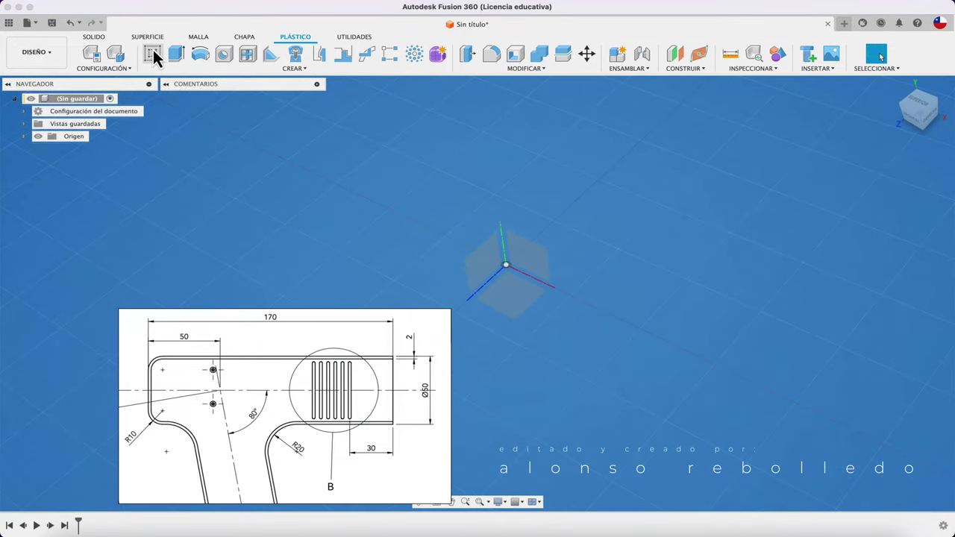
left_click(94, 37)
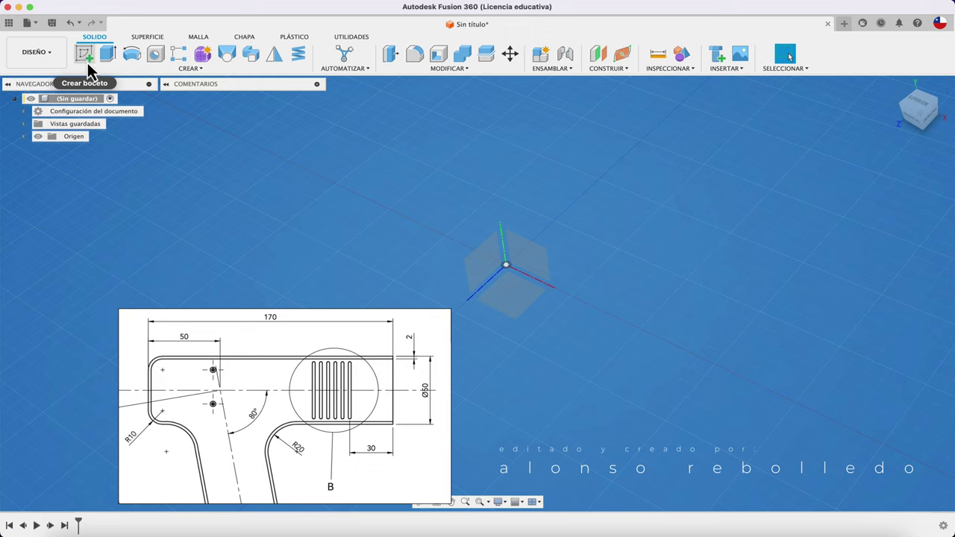
left_click(85, 53)
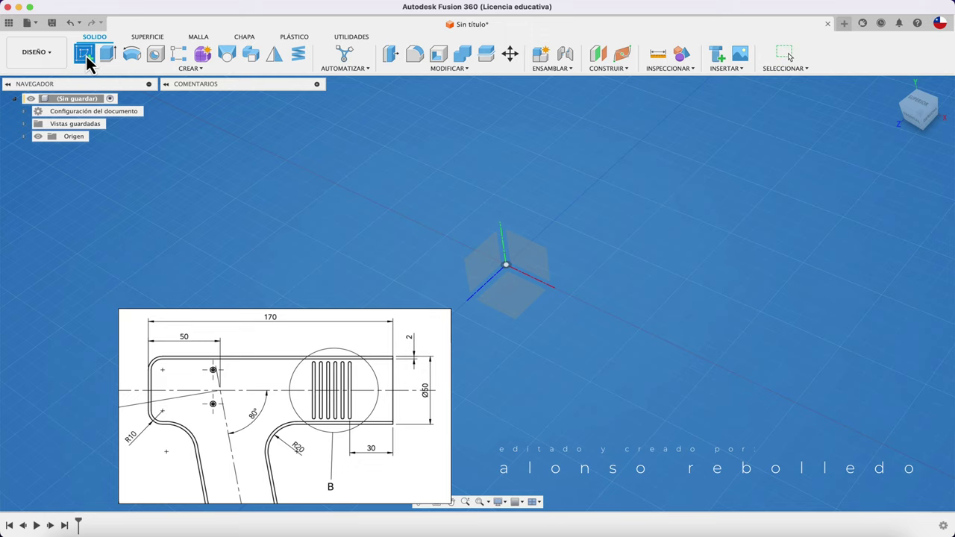
left_click(534, 277)
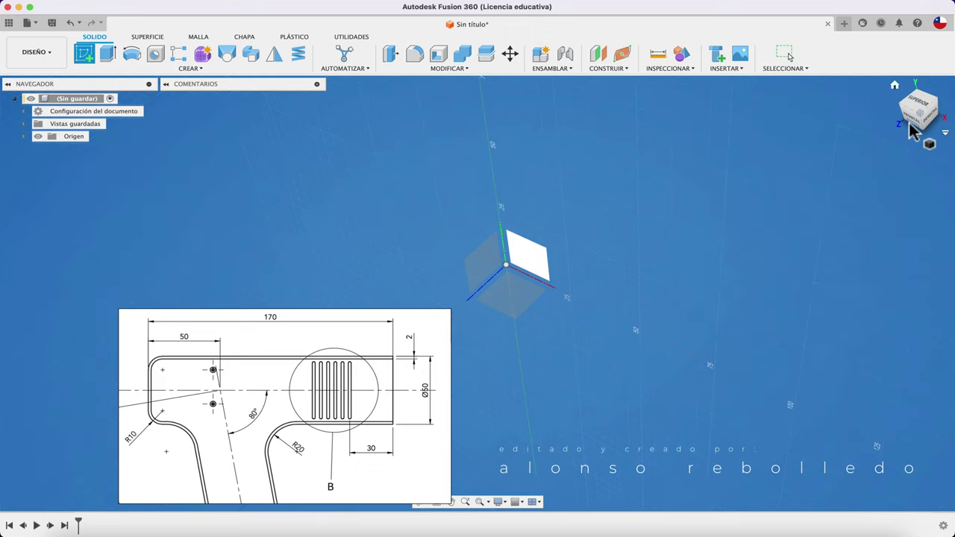
left_click(920, 119)
middle_click_drag(739, 219, 550, 293, "shift")
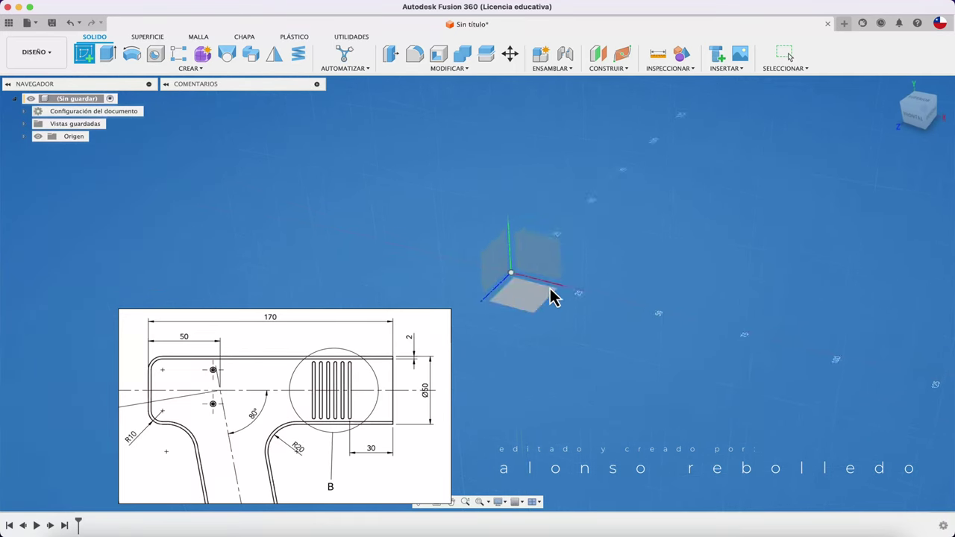
left_click(554, 271)
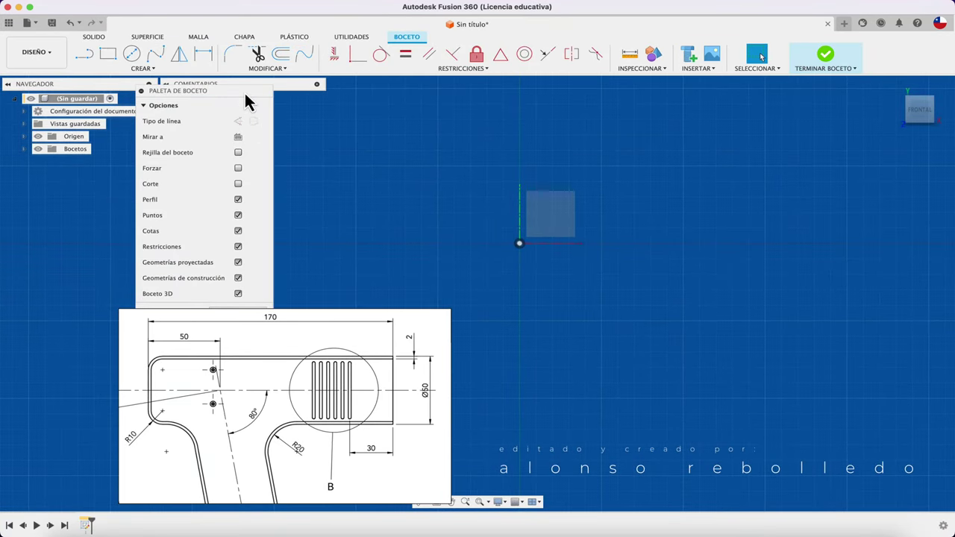
left_click_drag(243, 91, 905, 237)
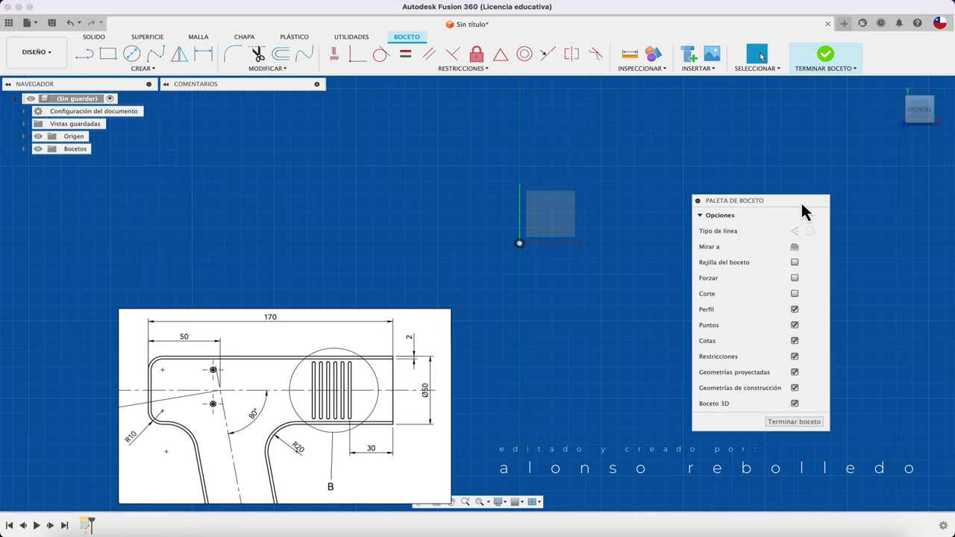
Step: Draw a circle centred on the origin, dimension it to 50 mm diameter, and finish the sketch
left_click(133, 58)
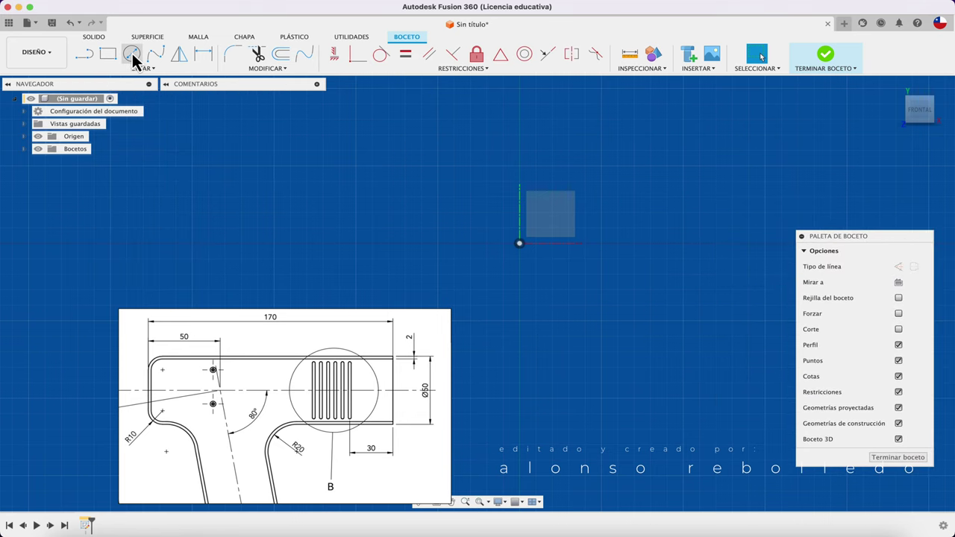
left_click(520, 244)
left_click(550, 302)
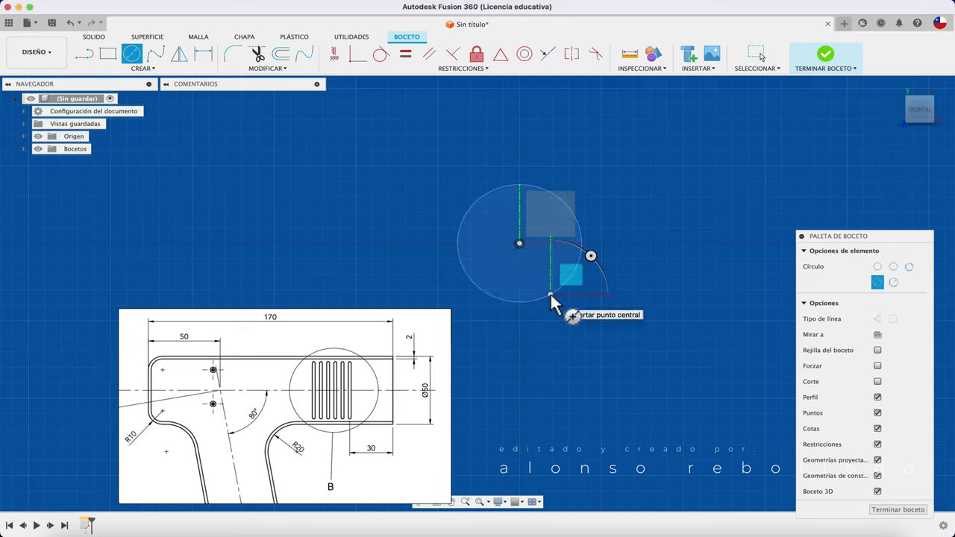
key("d")
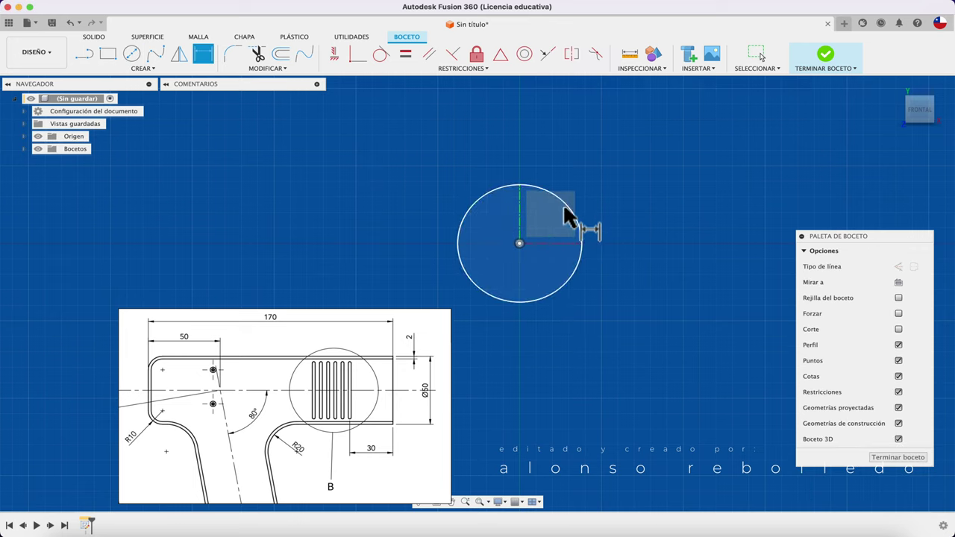
left_click(567, 212)
left_click(590, 171)
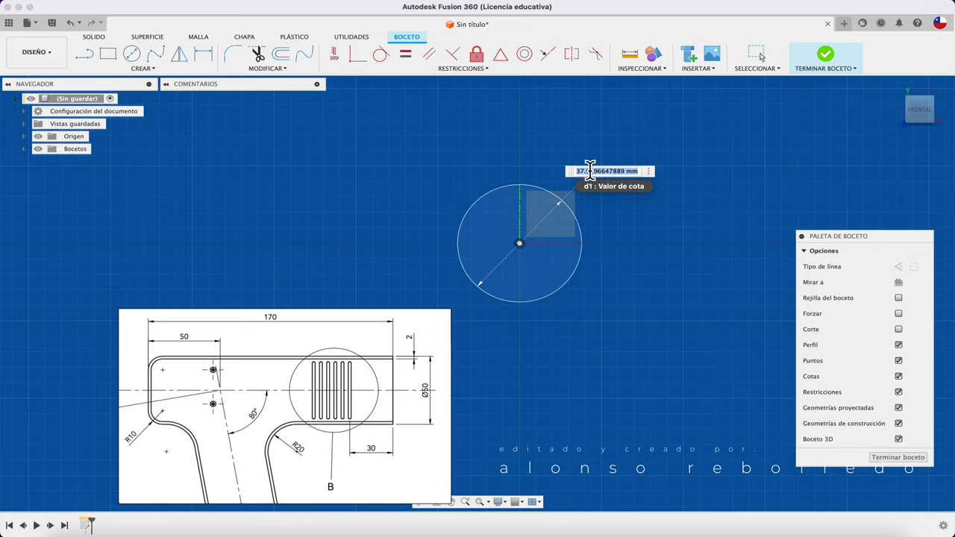
type("50")
key("Return")
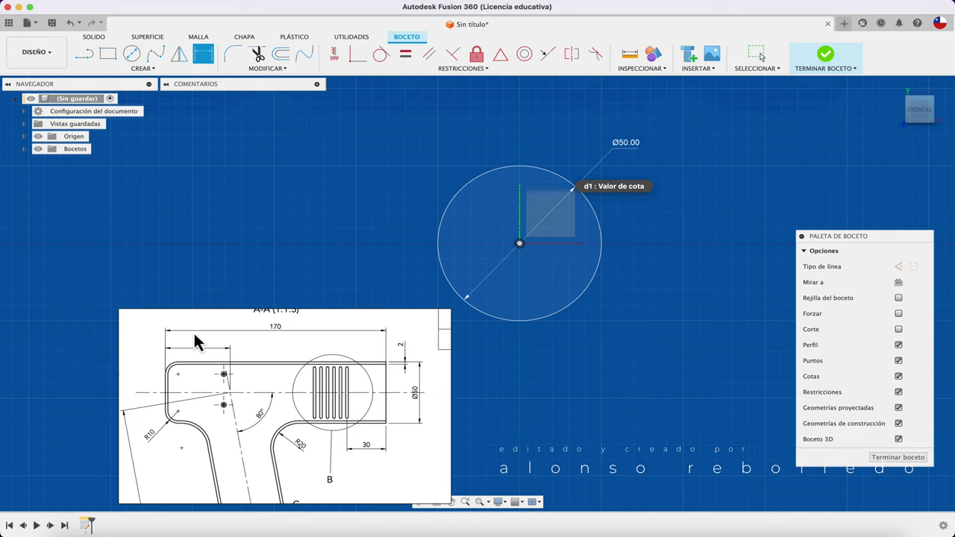
left_click(825, 56)
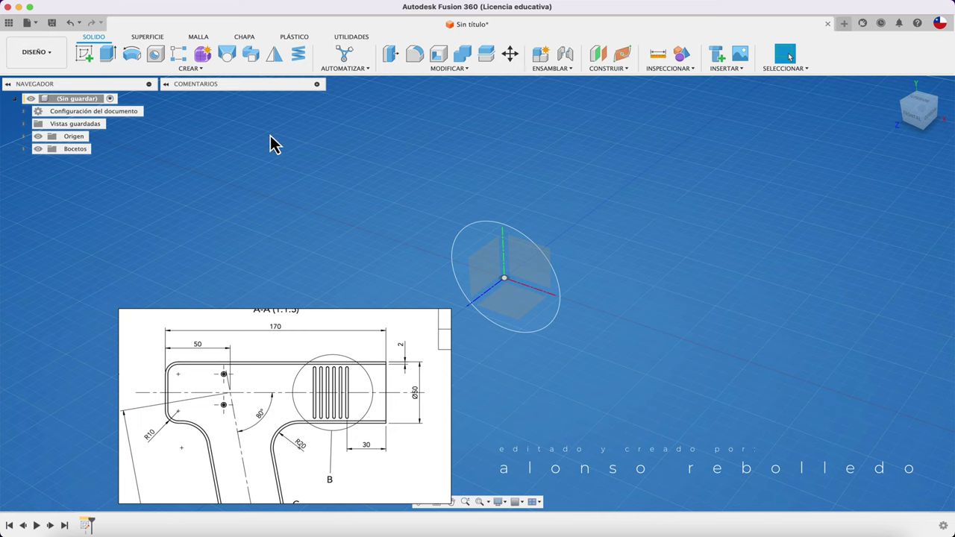
Step: Extrude the 50 mm circle 170 mm into a new solid cylinder body
left_click(110, 60)
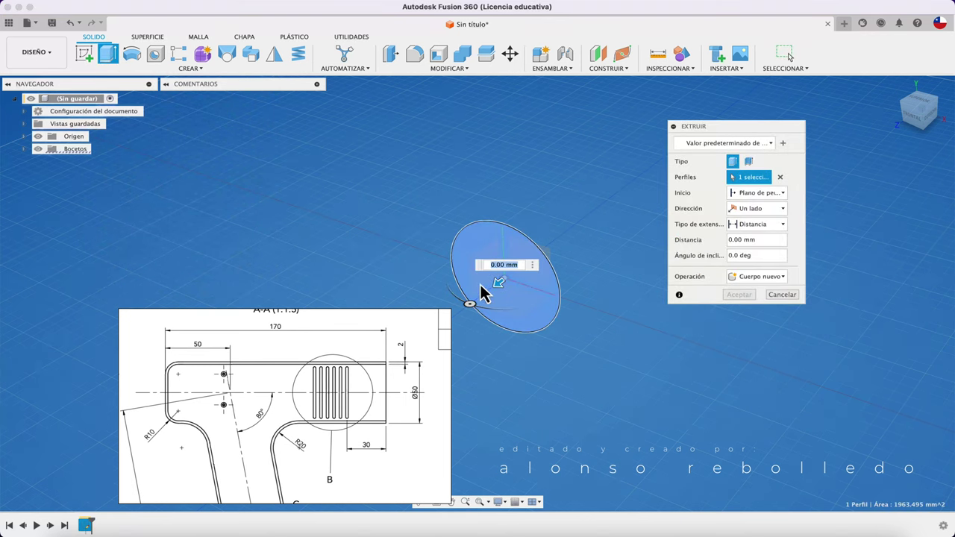
left_click_drag(498, 294, 465, 317)
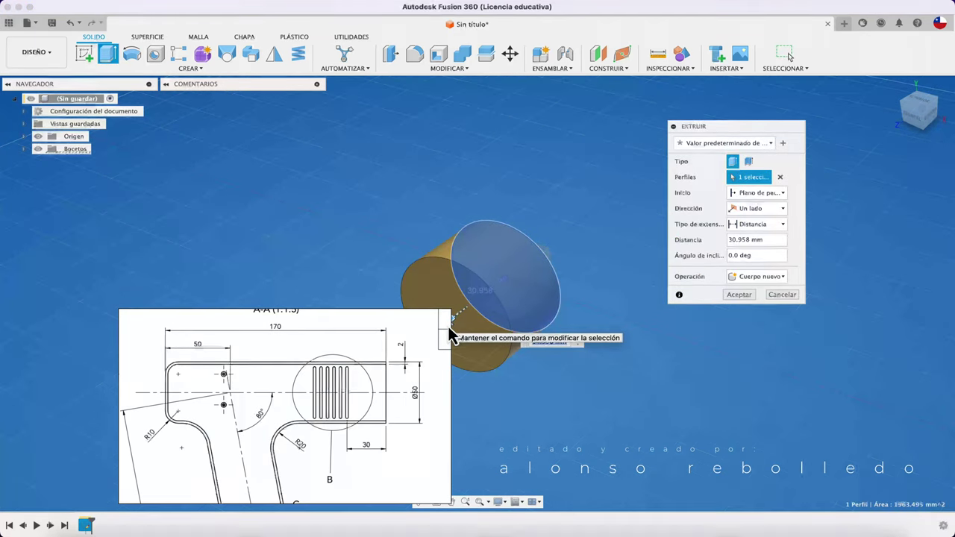
type("170")
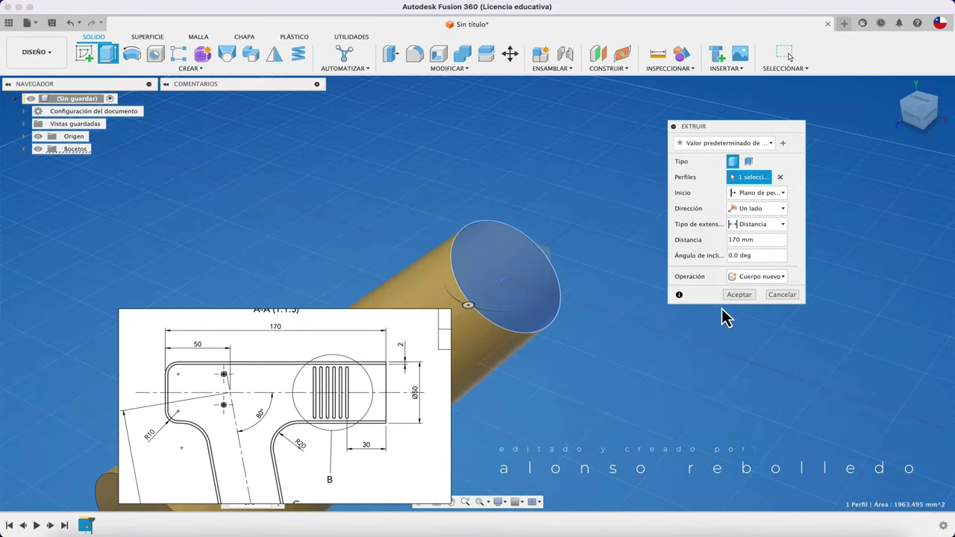
left_click(739, 295)
Step: Turn off Mostrar colores de componente so the cylinder displays grey
scroll(709, 322, "down", 5)
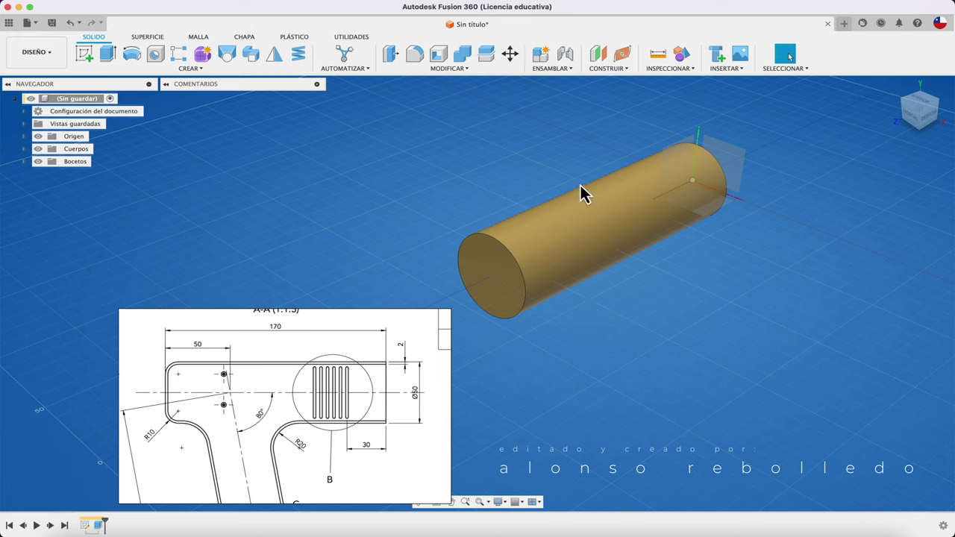
left_click(672, 68)
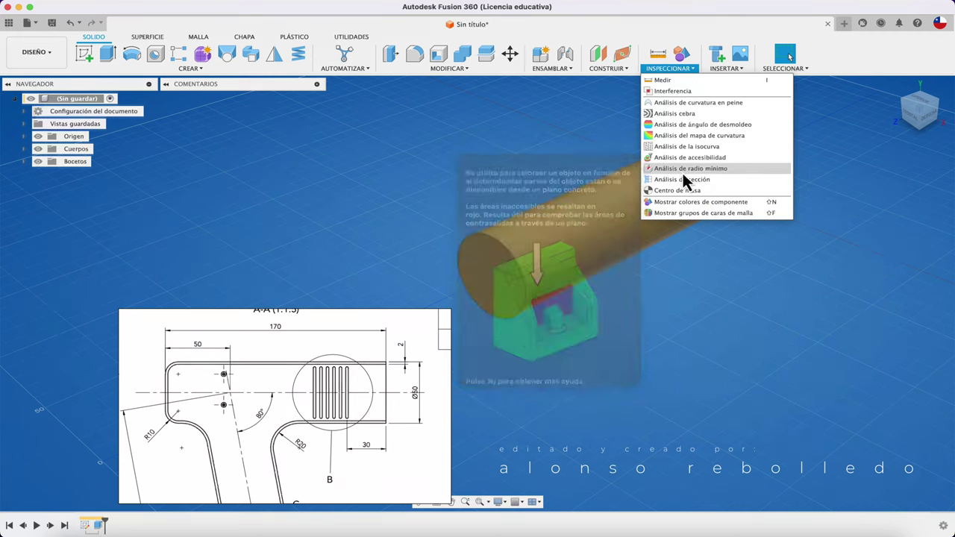
left_click(680, 203)
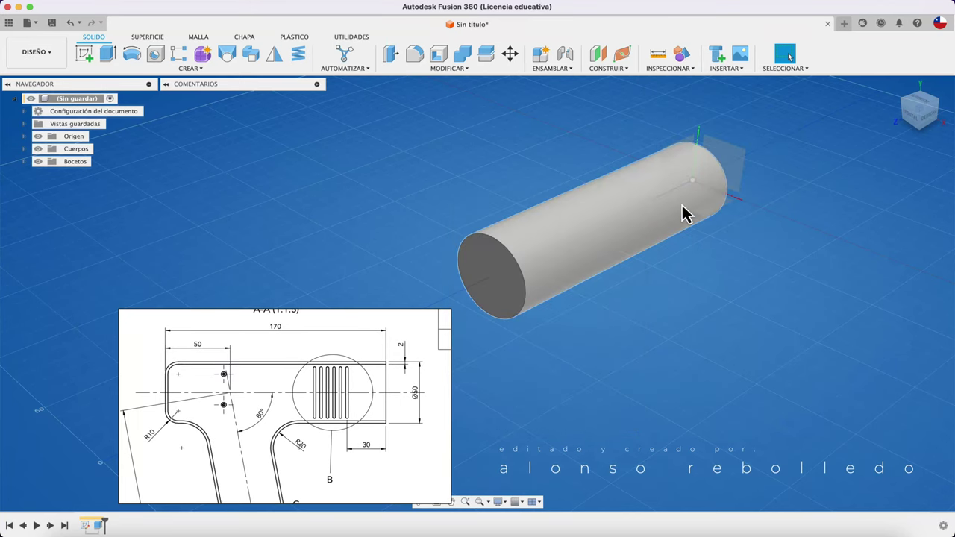
Step: Re-enable Mostrar colores de componente so the 170 mm cylinder shows gold again
left_click(682, 52)
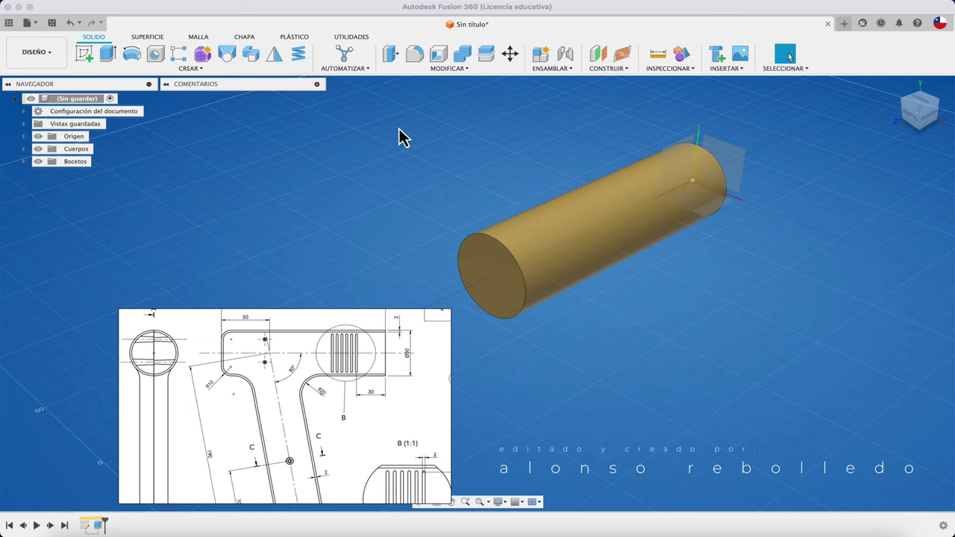
left_click(539, 70)
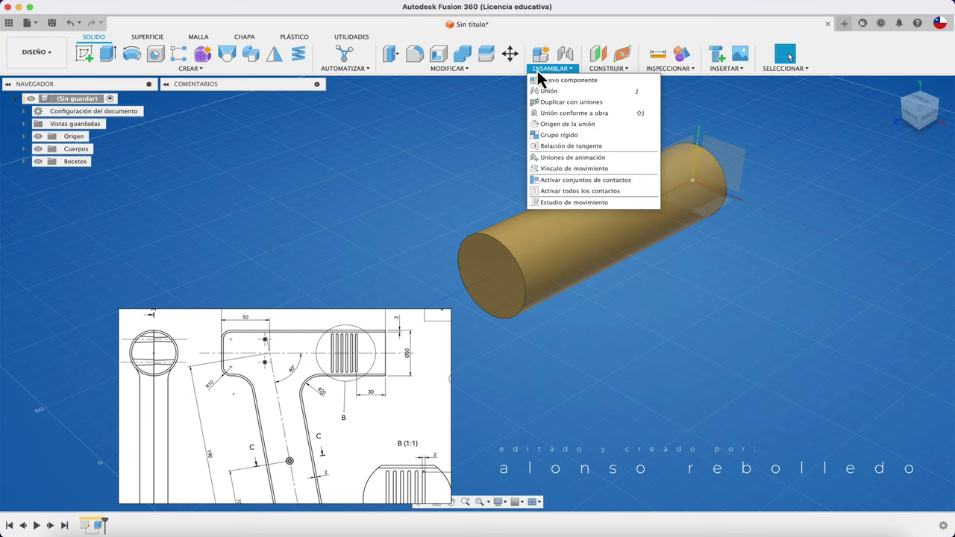
left_click(401, 136)
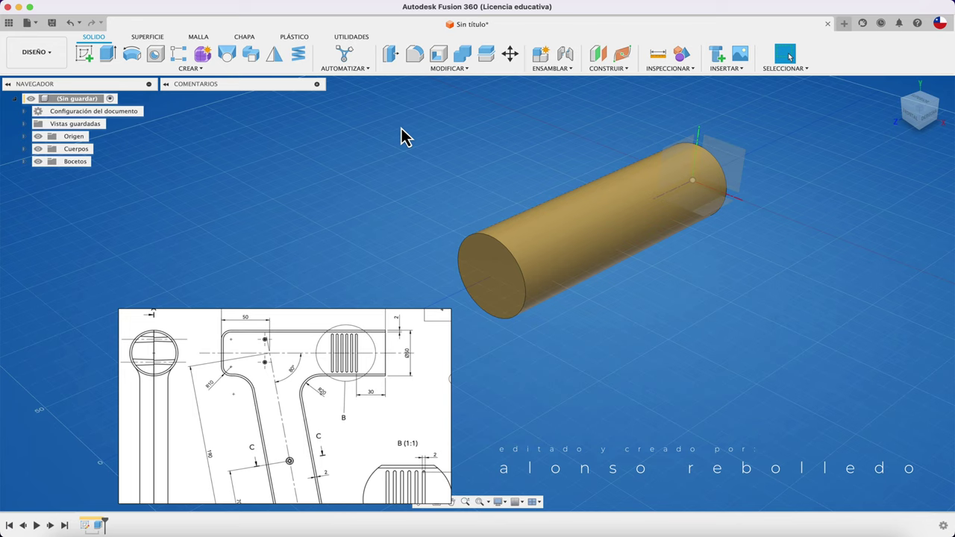
left_click(25, 149)
left_click(75, 162)
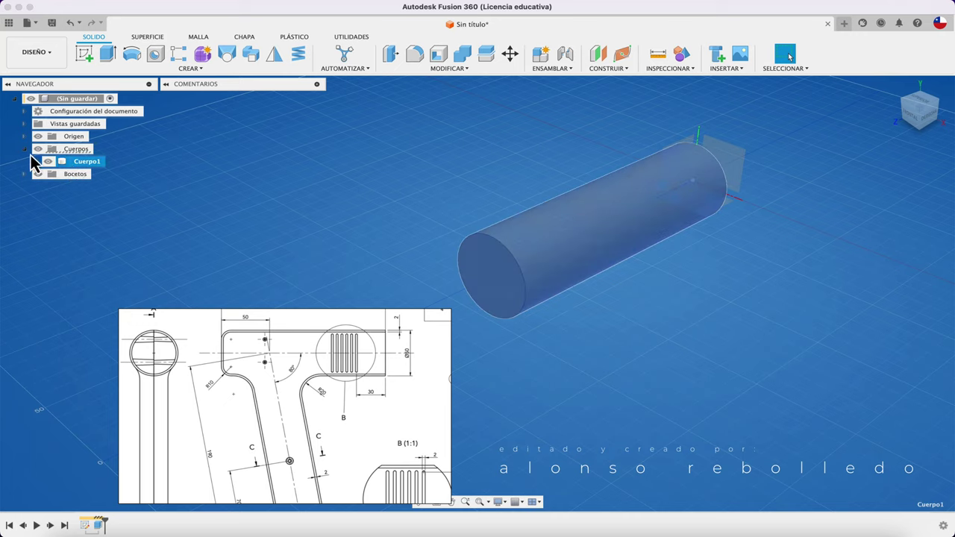
left_click(26, 150)
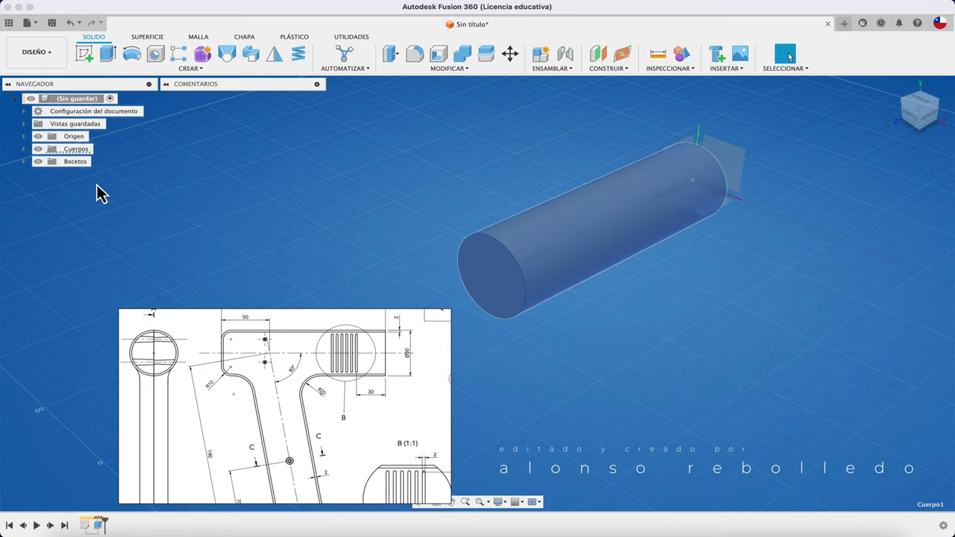
left_click(151, 184)
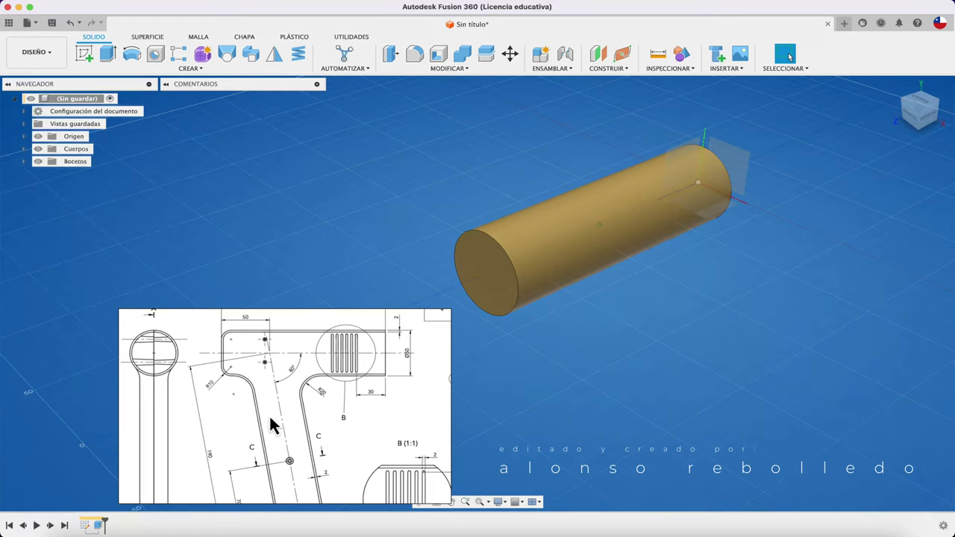
left_click_drag(291, 454, 284, 414)
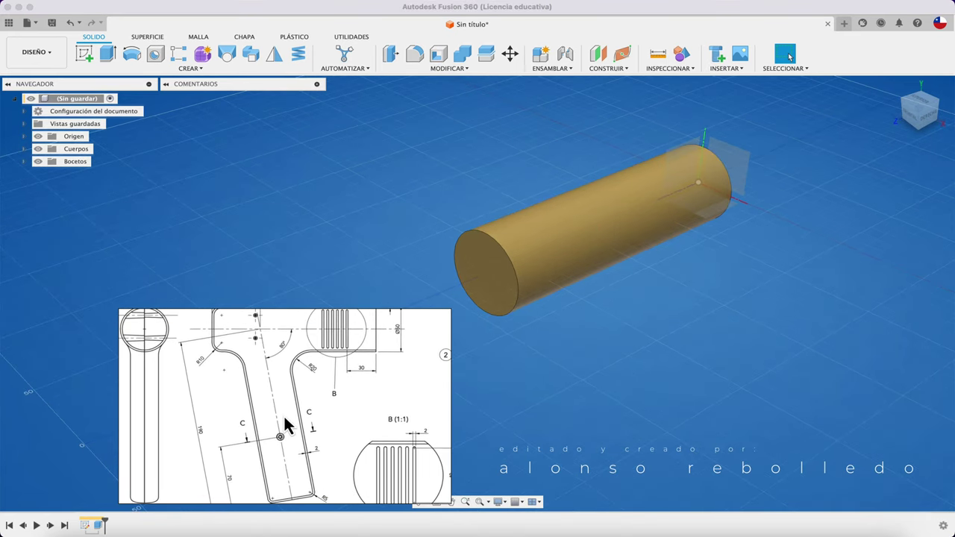
Step: Start a sketch on the side origin plane and draw a slanted line from the barrel's top-left corner
left_click(86, 56)
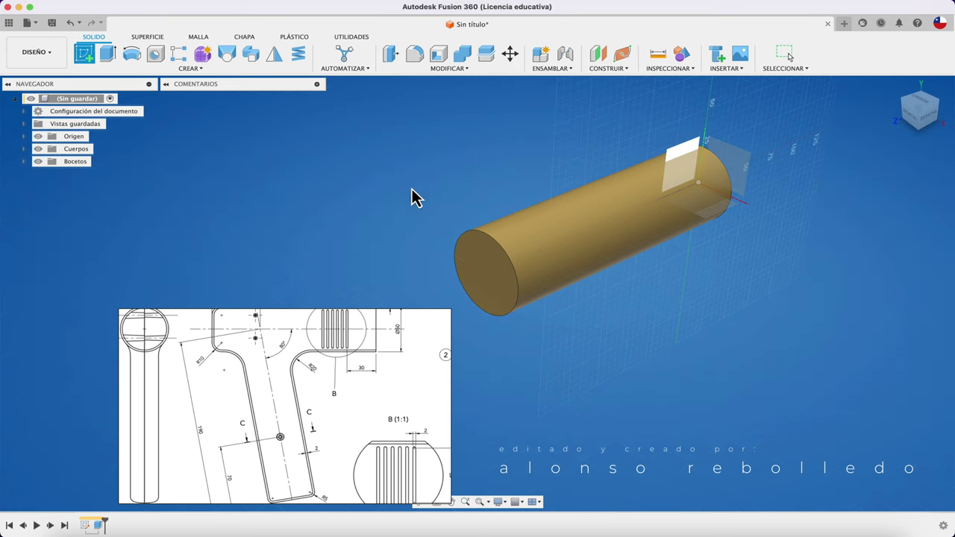
left_click(692, 148)
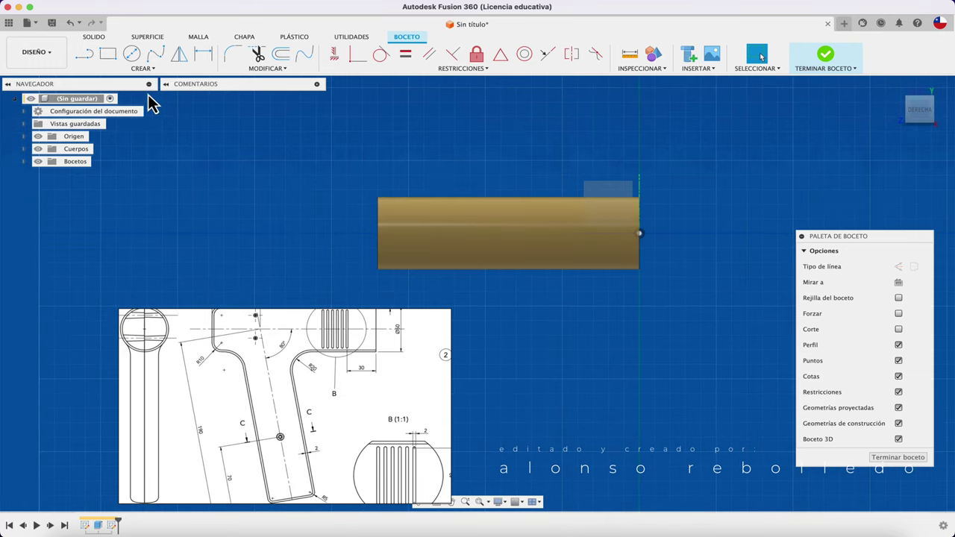
left_click(85, 55)
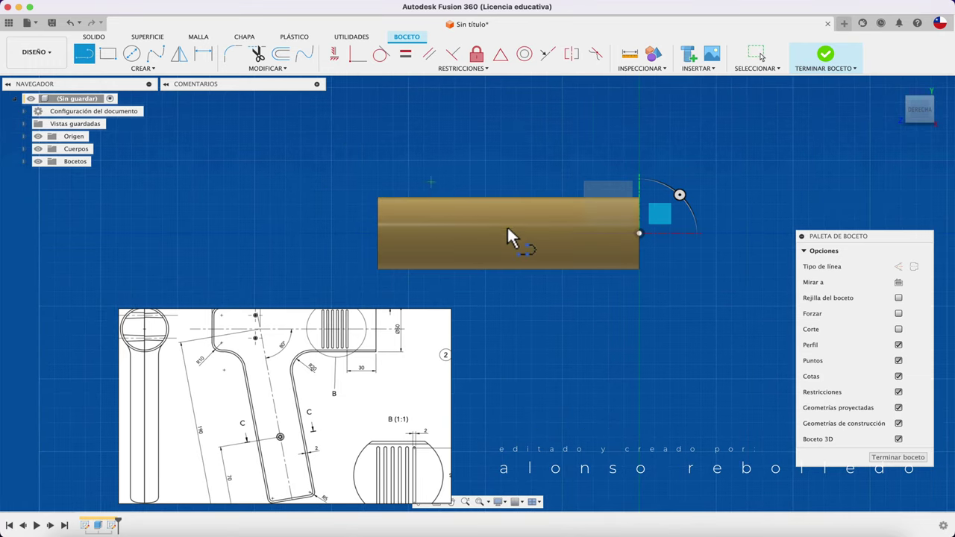
left_click(443, 186)
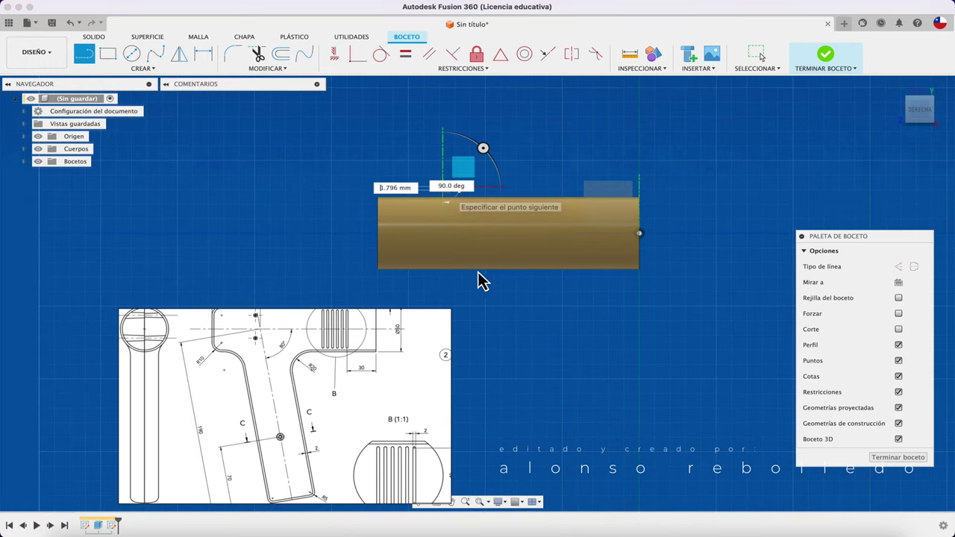
left_click(551, 484)
key("Escape")
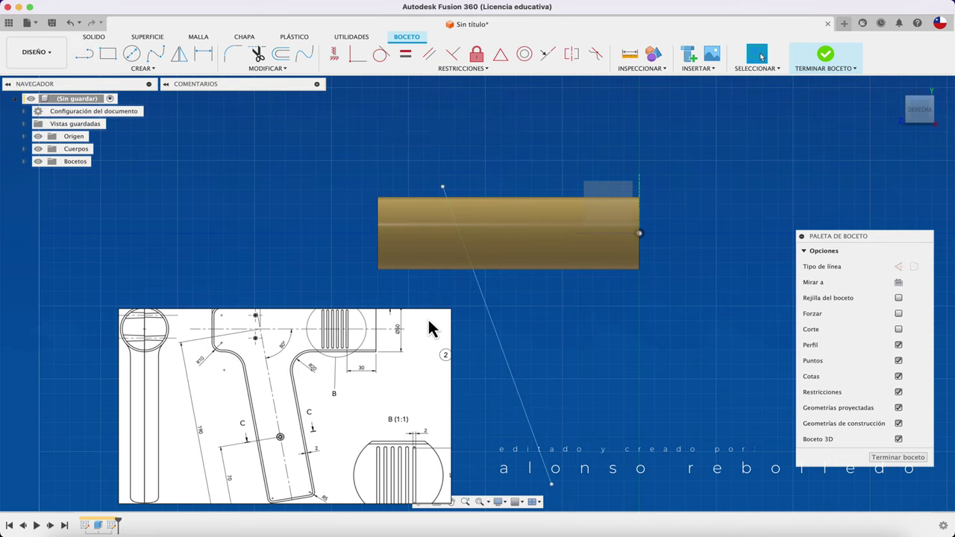
Step: Draw a horizontal line along the cylinder's axis from the barrel's right end
scroll(273, 273, "left", 3)
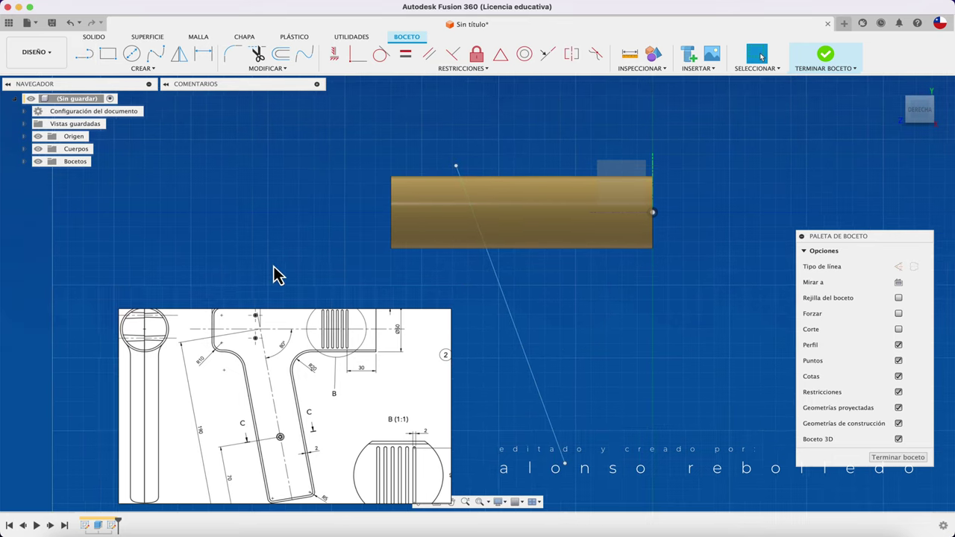
left_click(231, 388)
scroll(233, 406, "up", 3)
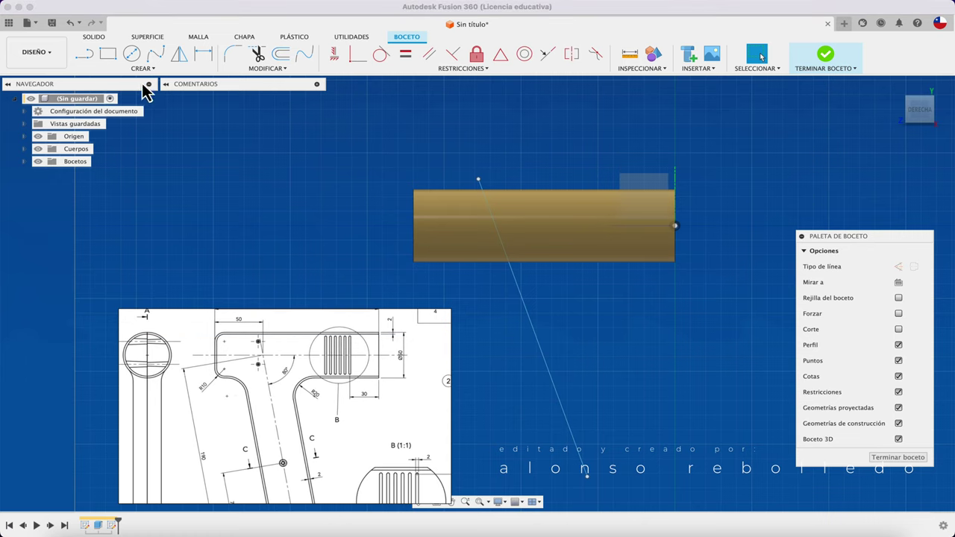
left_click(88, 55)
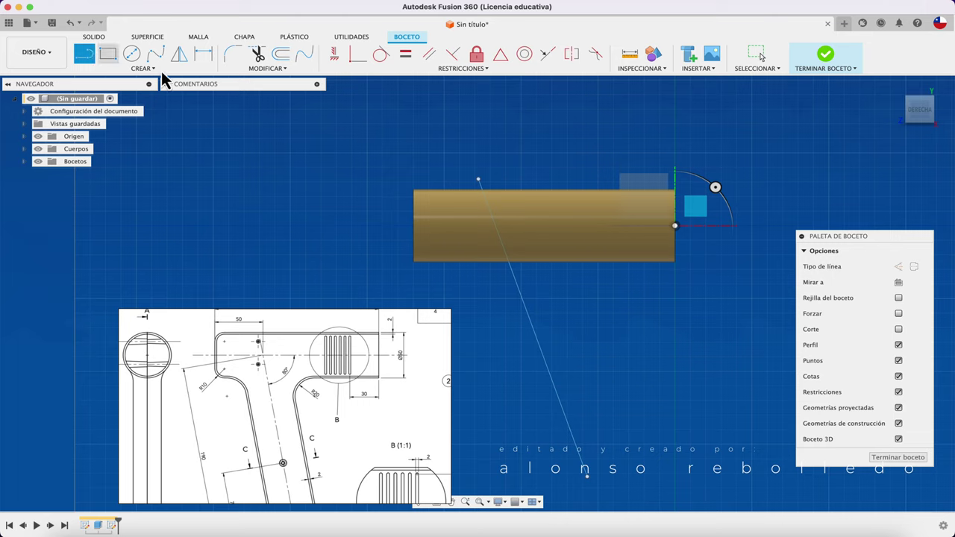
left_click(675, 226)
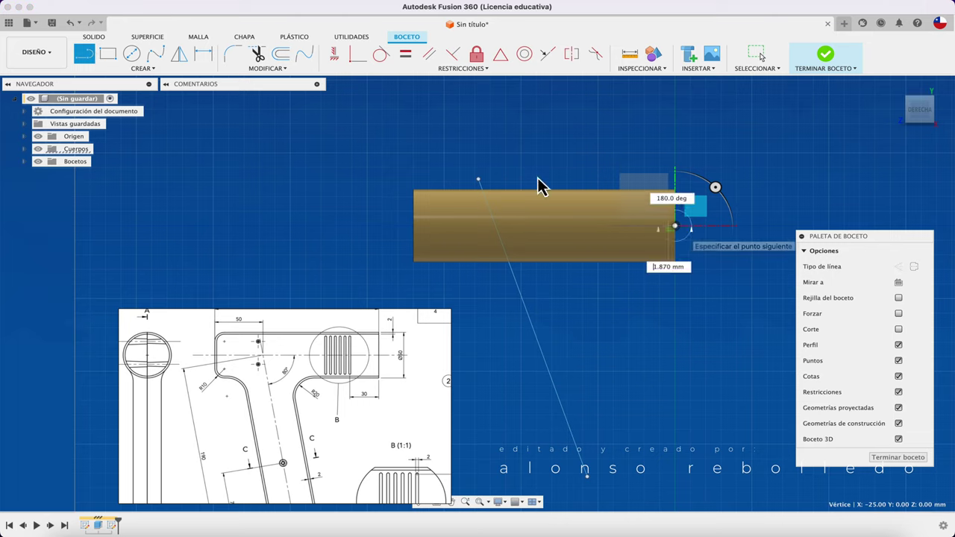
left_click(331, 226)
key("Escape")
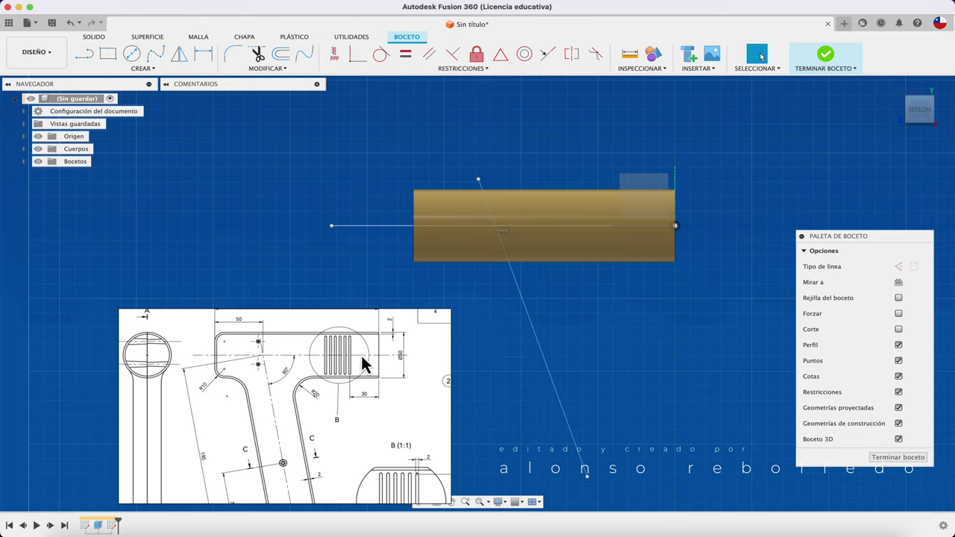
Step: Dimension the angle between the slanted line and the horizontal axis line to 80°
key("d")
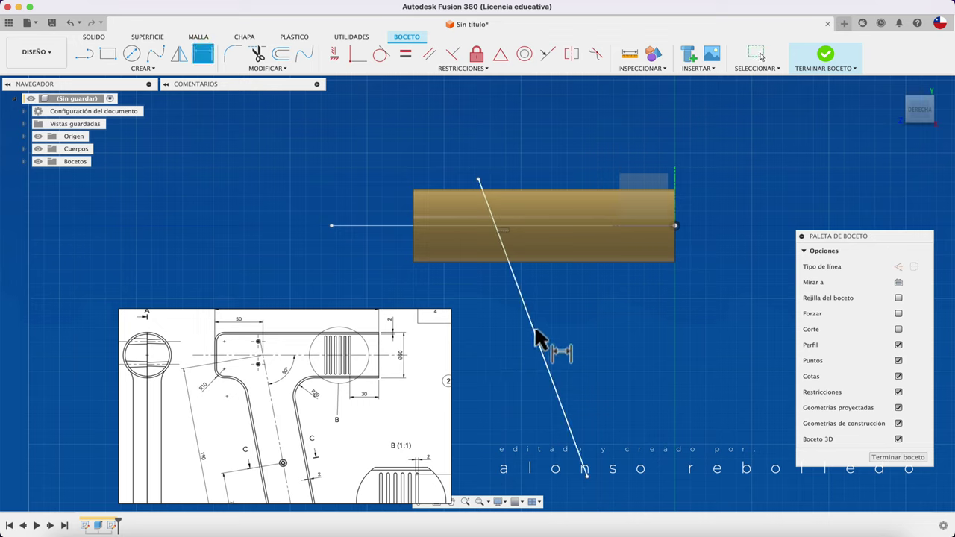
left_click(537, 341)
left_click(569, 227)
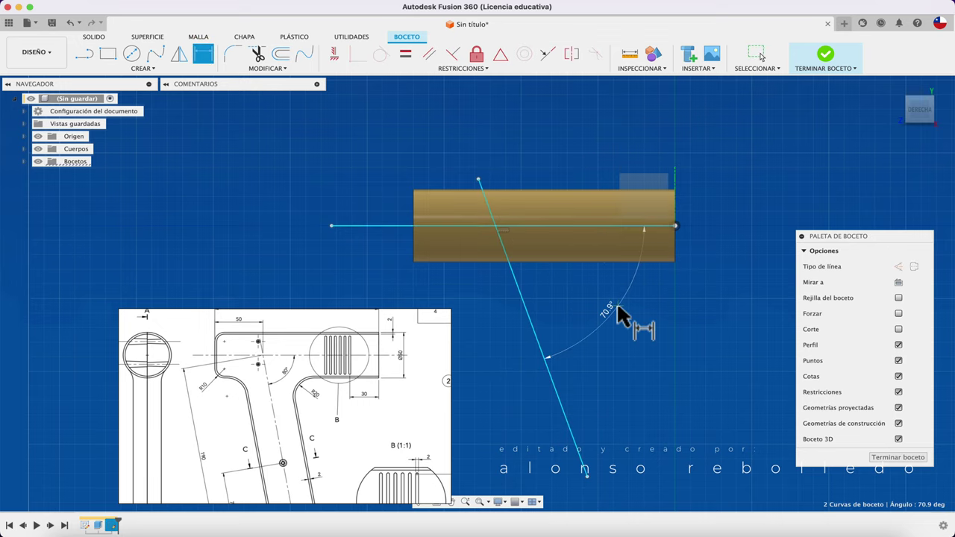
left_click(619, 311)
type("80")
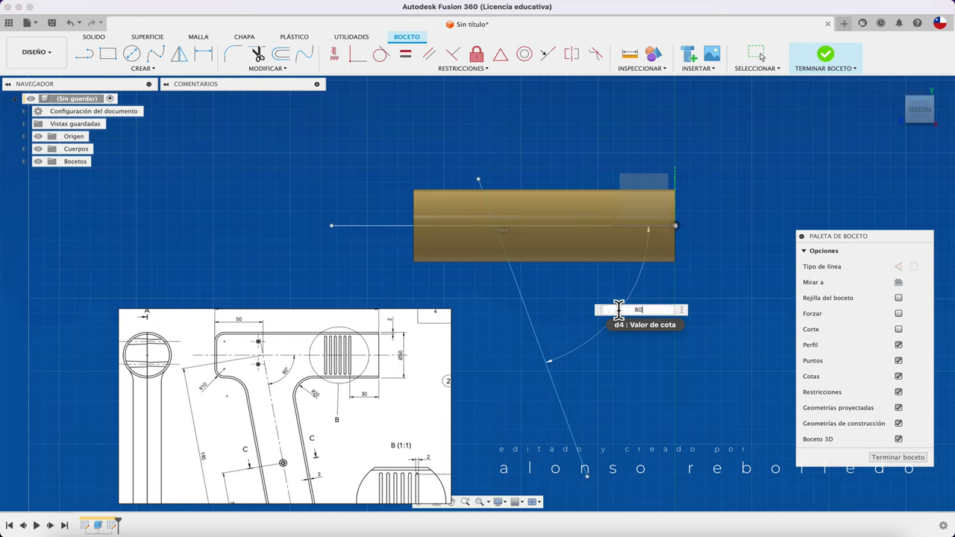
key("Return")
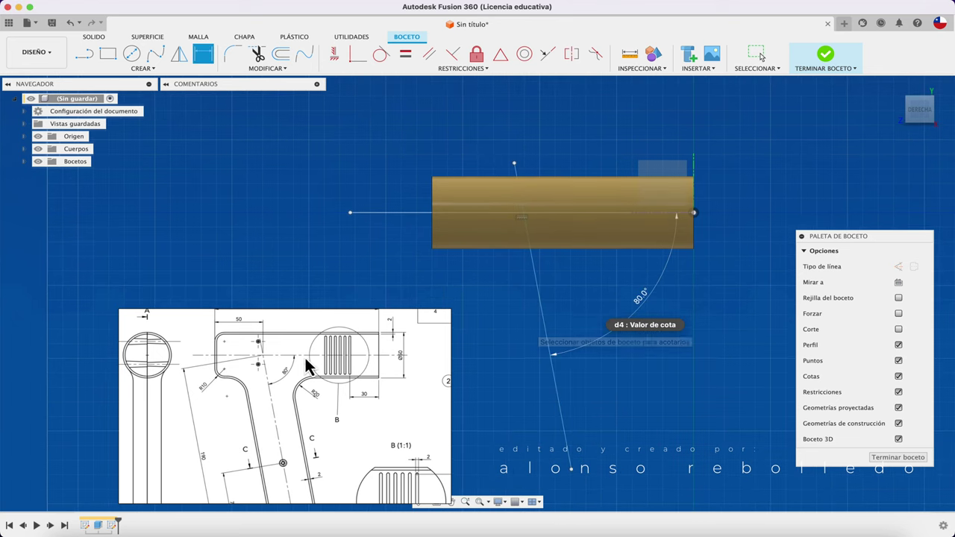
scroll(261, 365, "up", 3)
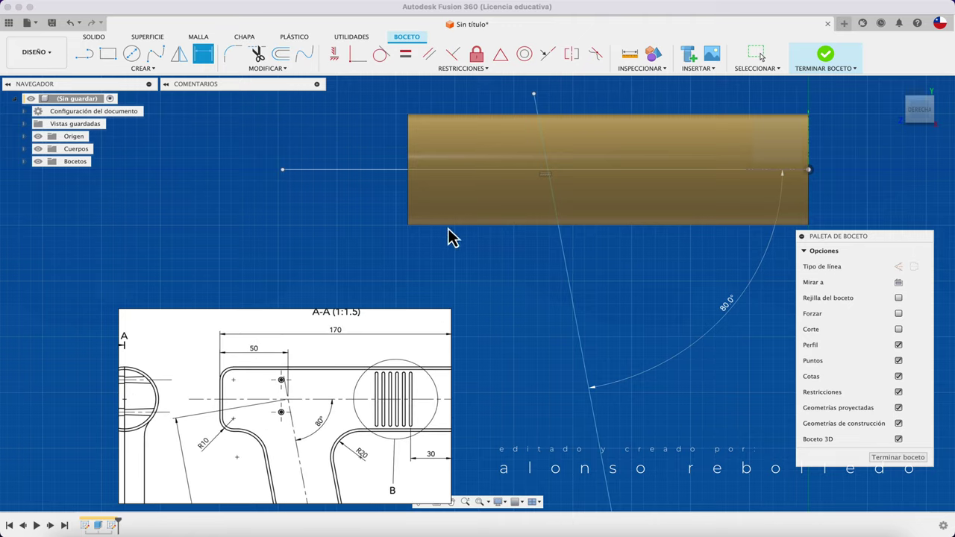
key("d")
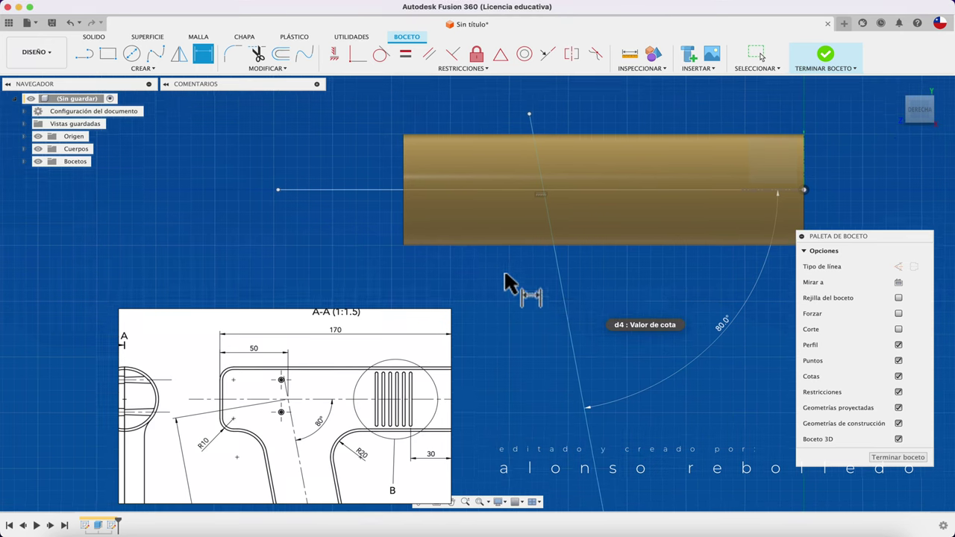
scroll(507, 280, "up", 2)
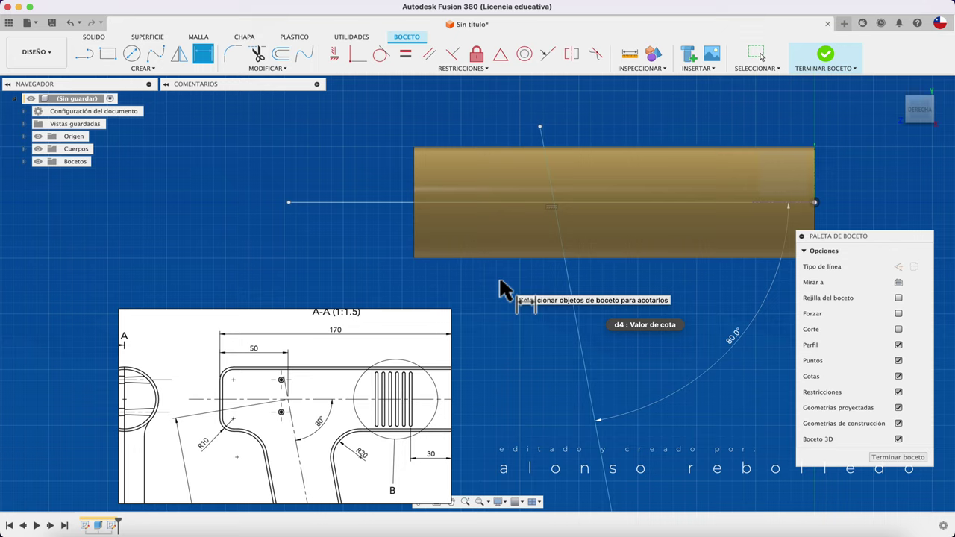
Step: Project the cylinder's outline edges into the sketch with the 80° and axis lines
key("p")
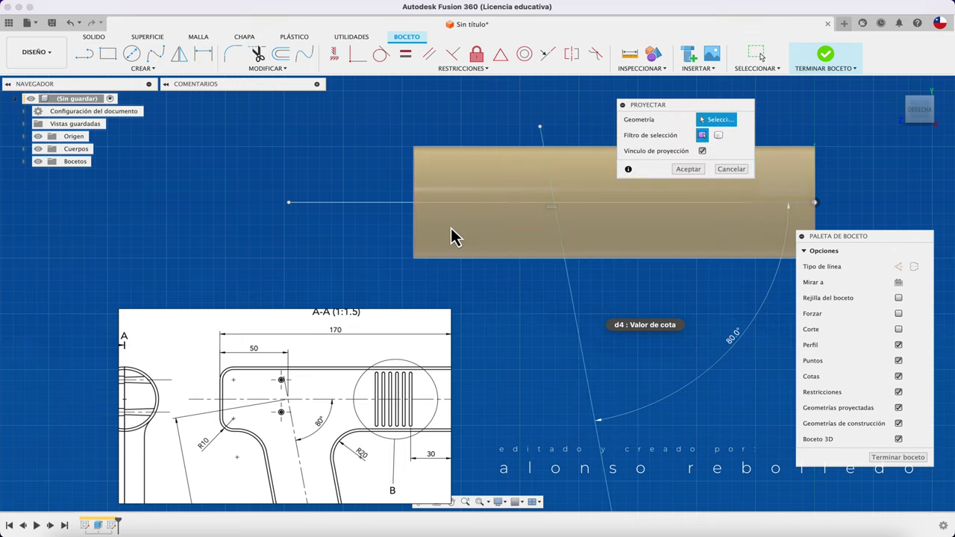
left_click(452, 228)
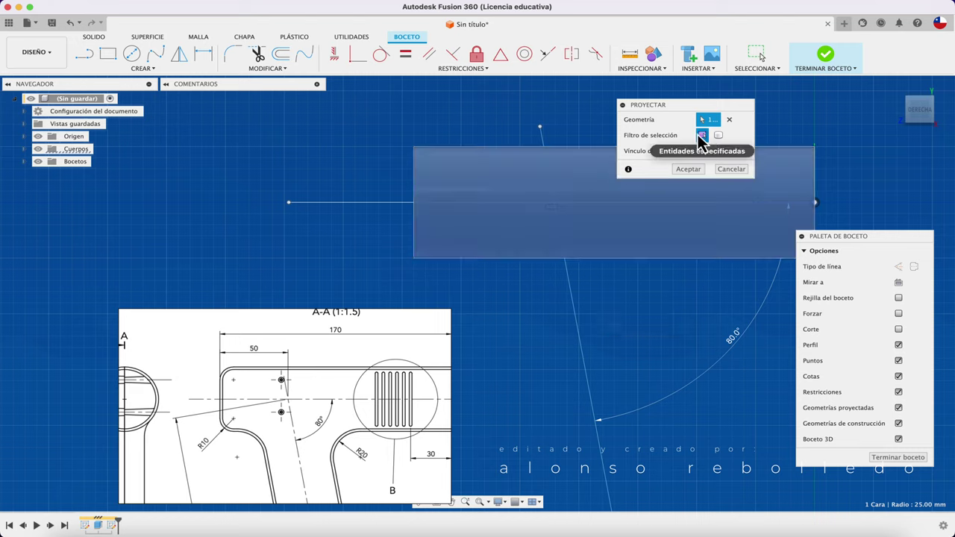
left_click(689, 170)
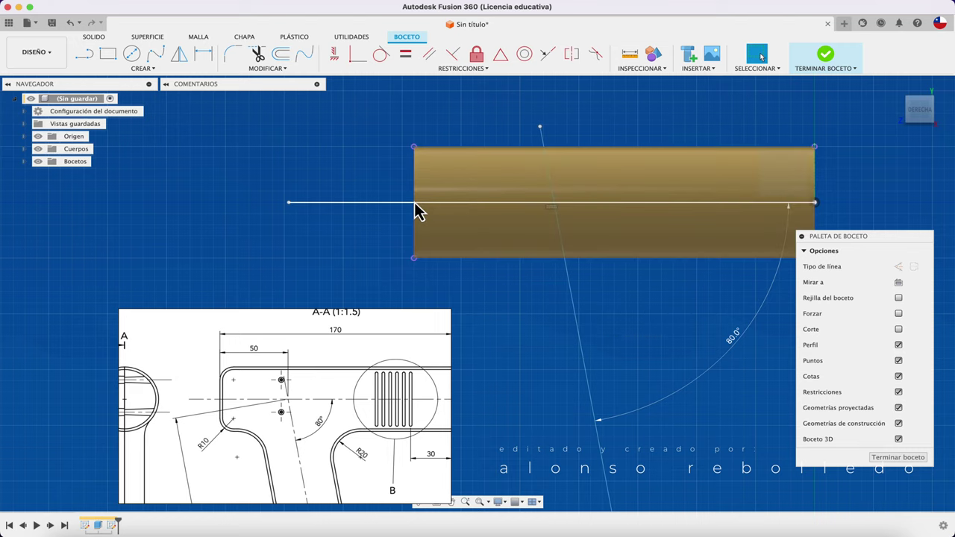
key("d")
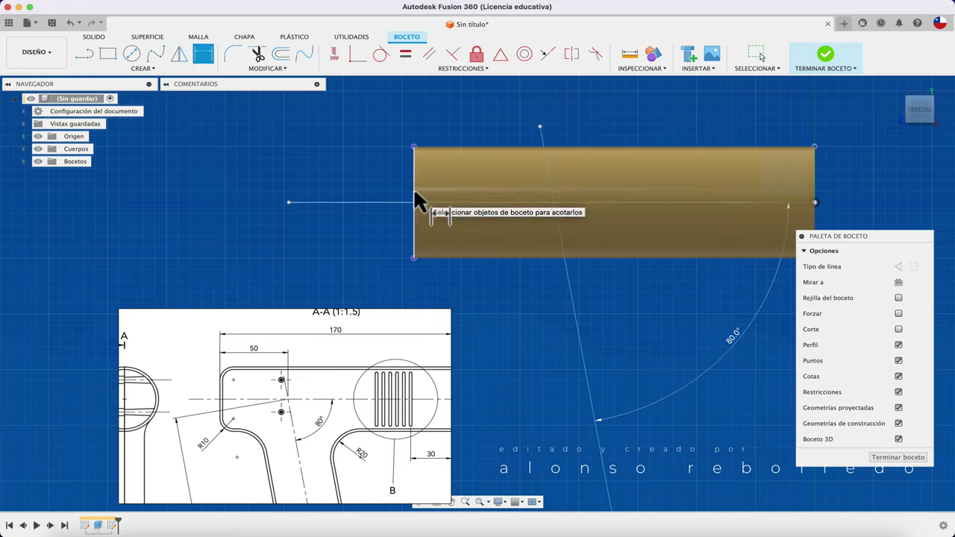
left_click(417, 203)
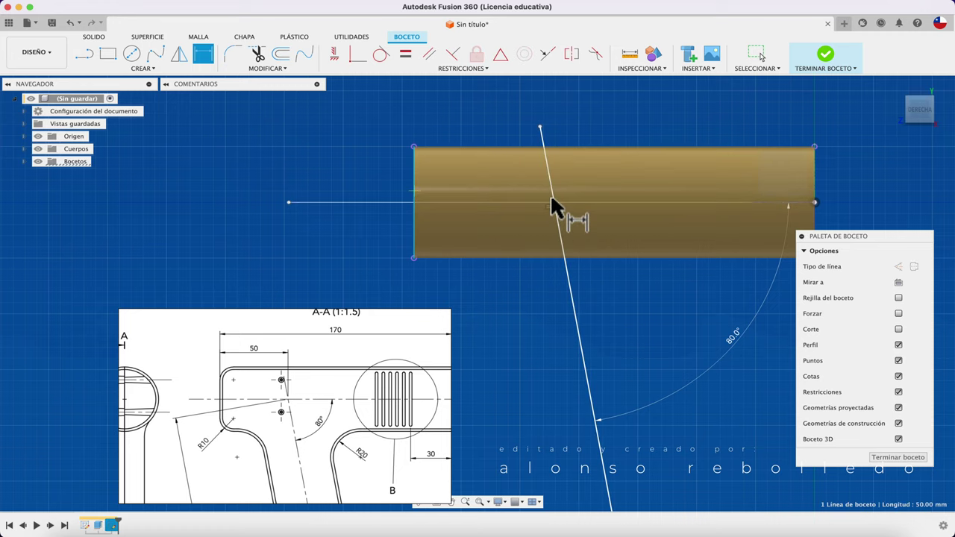
left_click(816, 200)
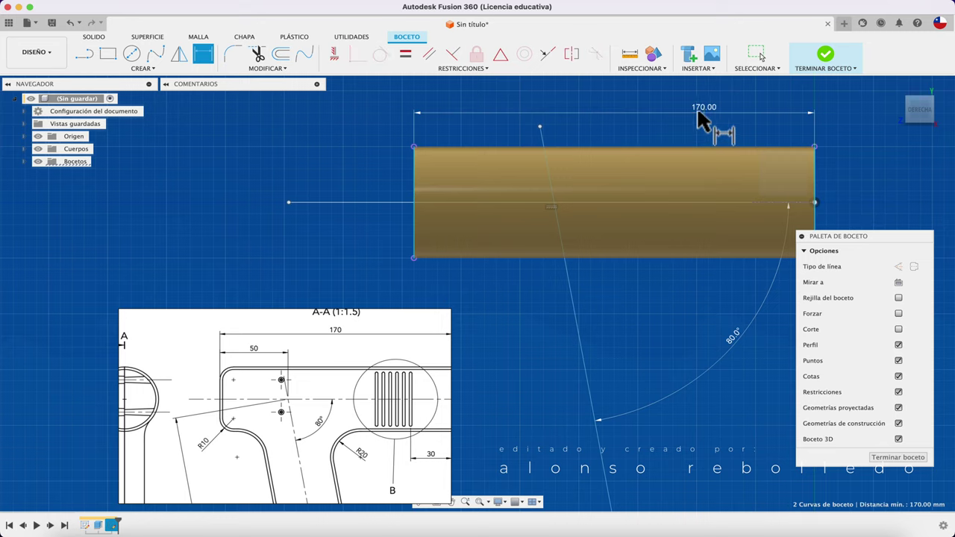
key("Escape")
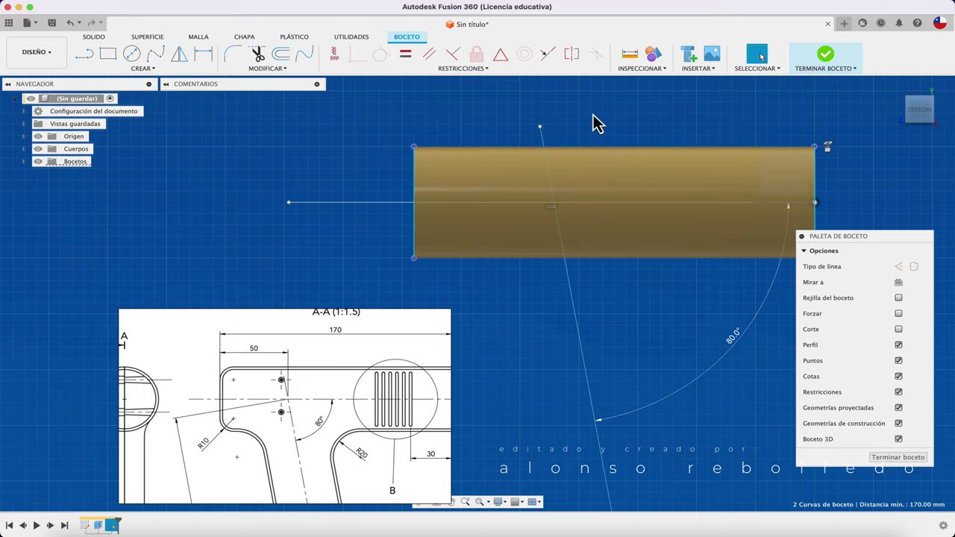
Step: Trim the slanted line above the centre line and the excess horizontal line
key("t")
left_click(548, 179)
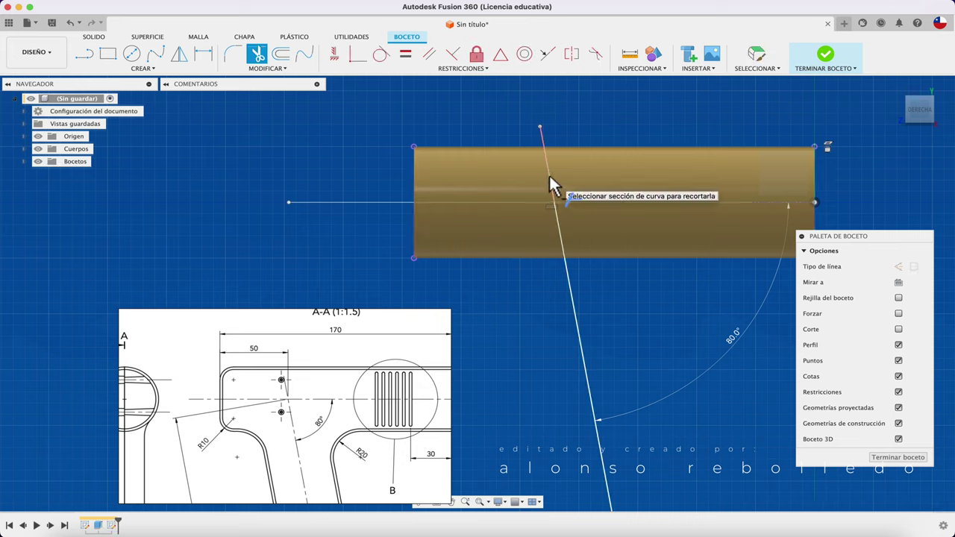
left_click(577, 200)
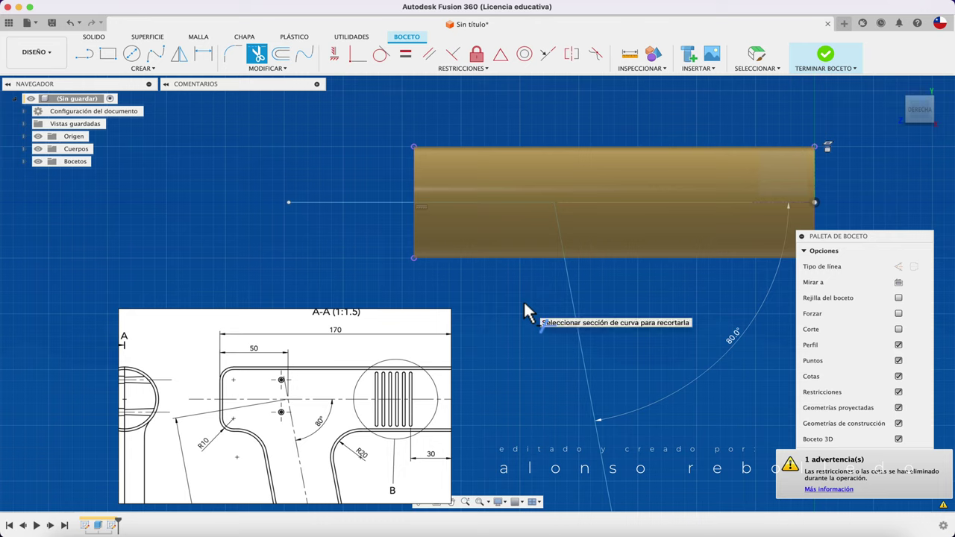
Step: Dimension the handle line's junction 50 mm from the barrel's left end
key("d")
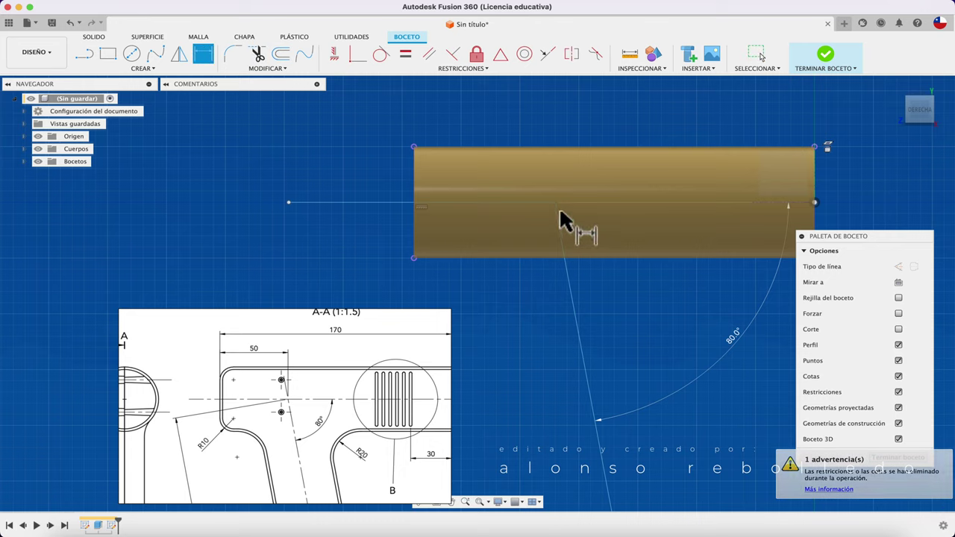
left_click(552, 203)
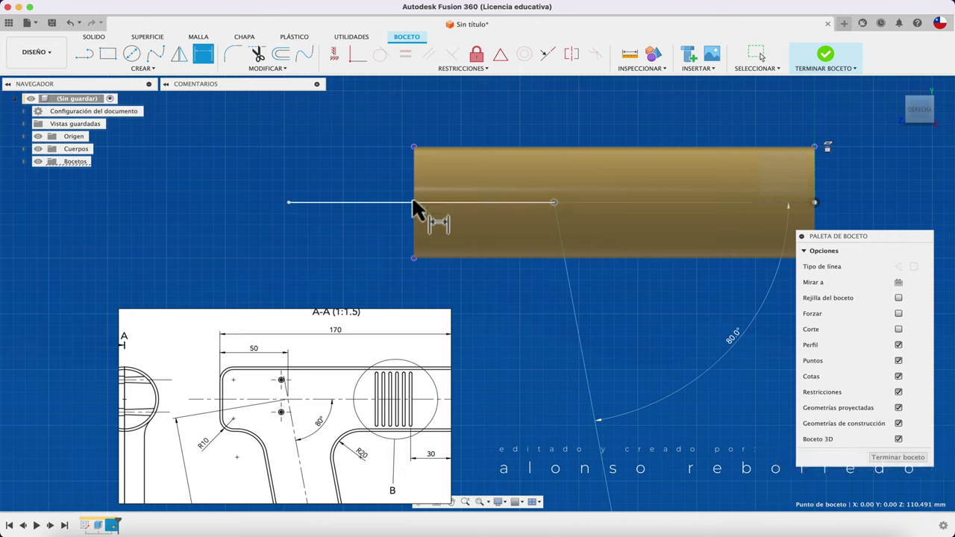
left_click(415, 211)
left_click(463, 117)
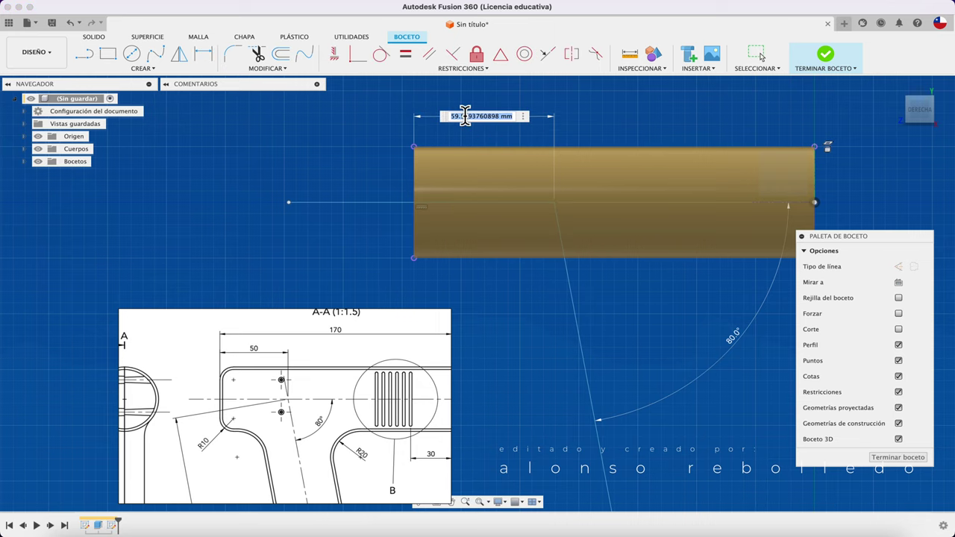
type("50")
key("Return")
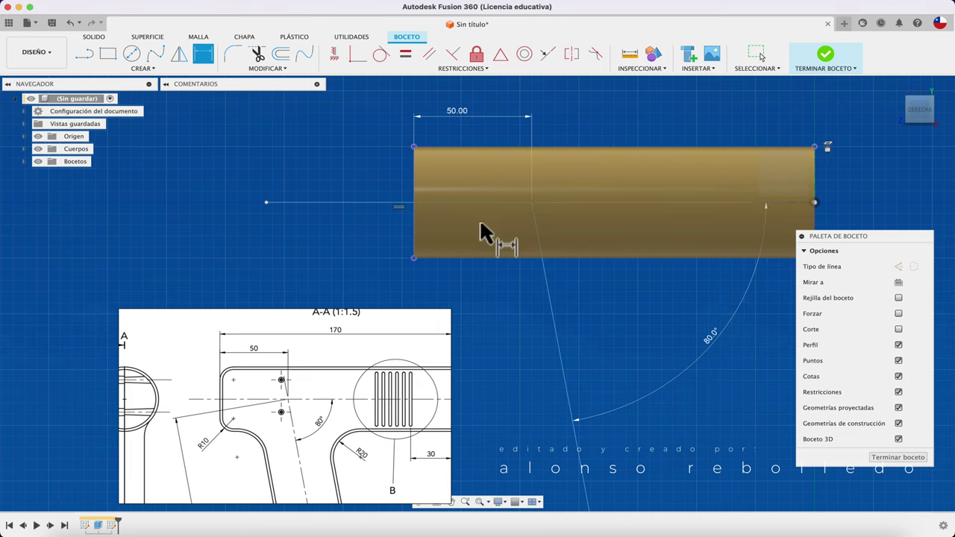
Step: Set the slanted handle line's length to 190 mm
scroll(471, 253, "down", 2)
scroll(471, 254, "down", 2)
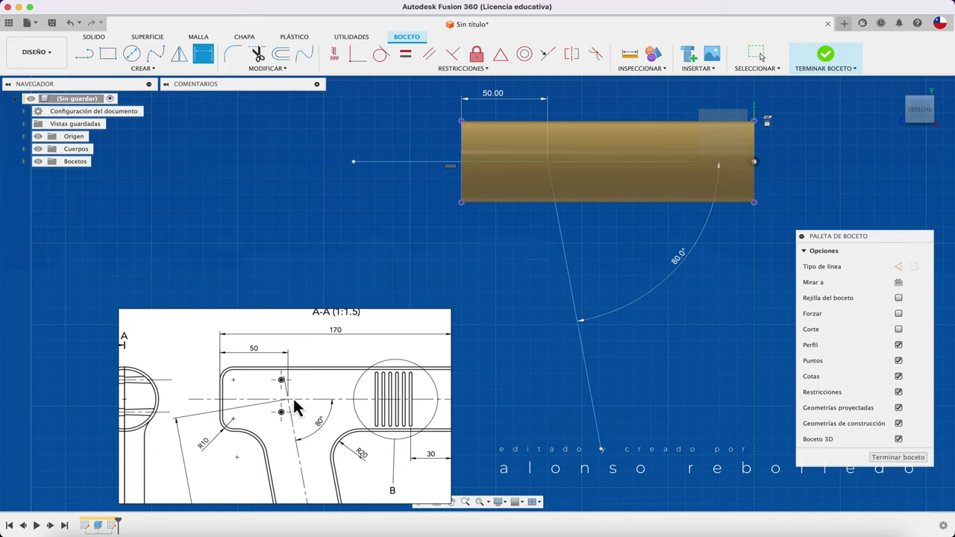
scroll(298, 433, "down", 3)
scroll(302, 384, "down", 1)
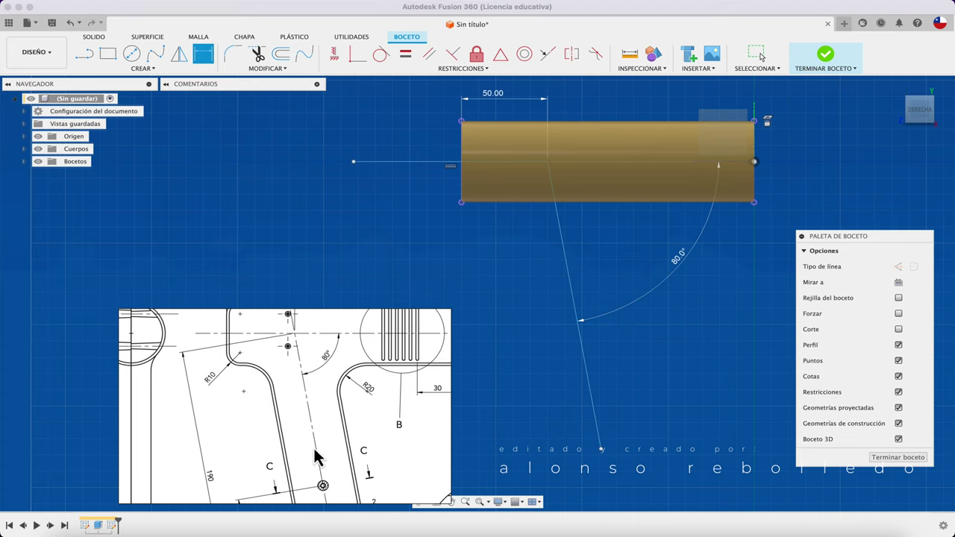
scroll(315, 425, "down", 3)
scroll(310, 384, "down", 2)
scroll(312, 361, "down", 2)
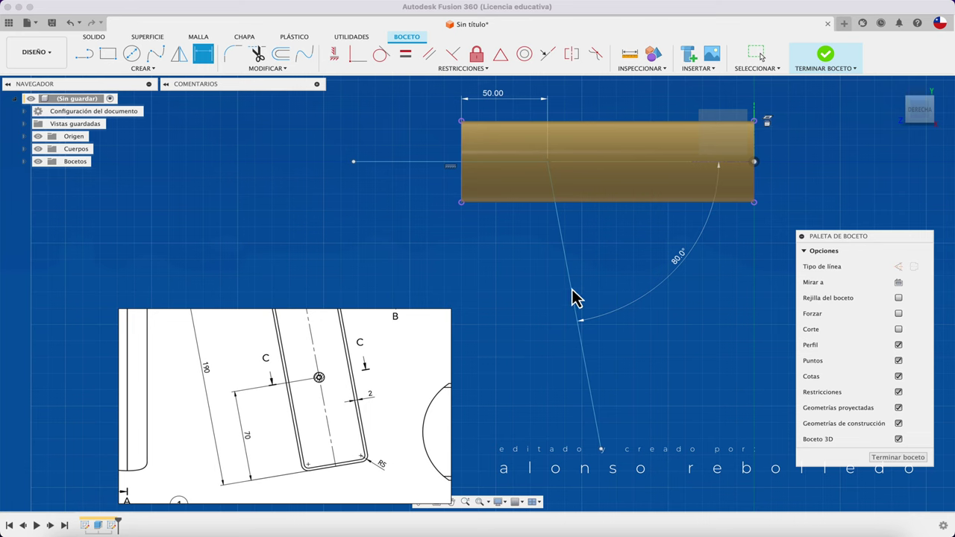
left_click_drag(571, 297, 573, 357)
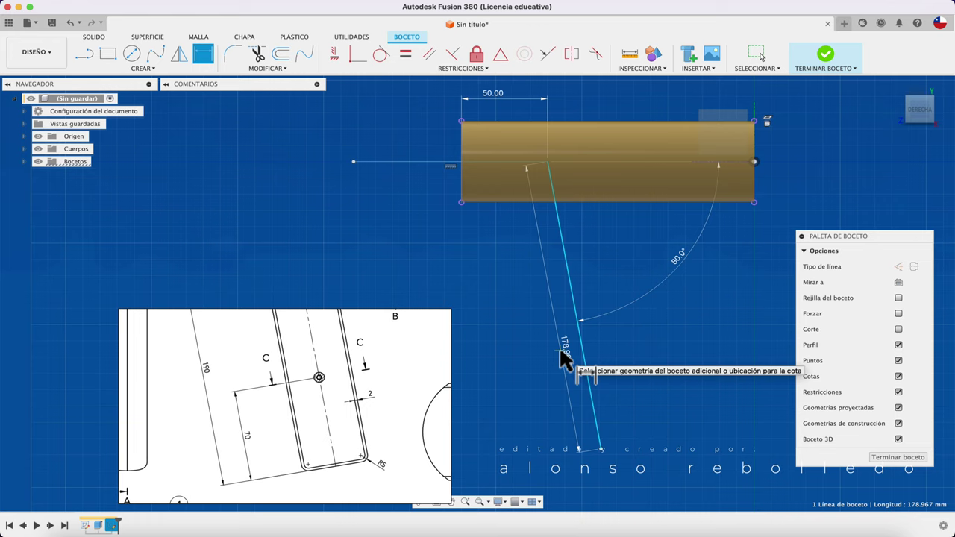
left_click(562, 353)
type("190")
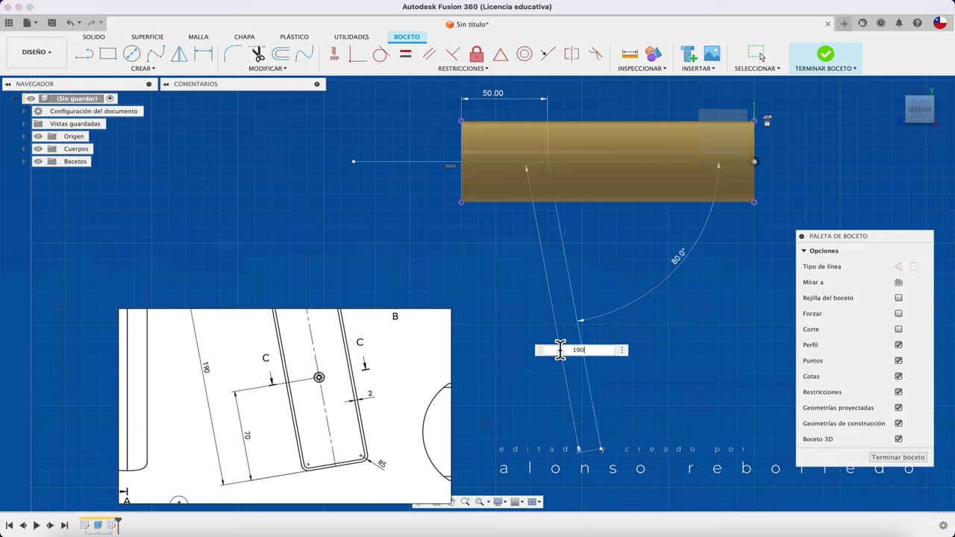
key("Return")
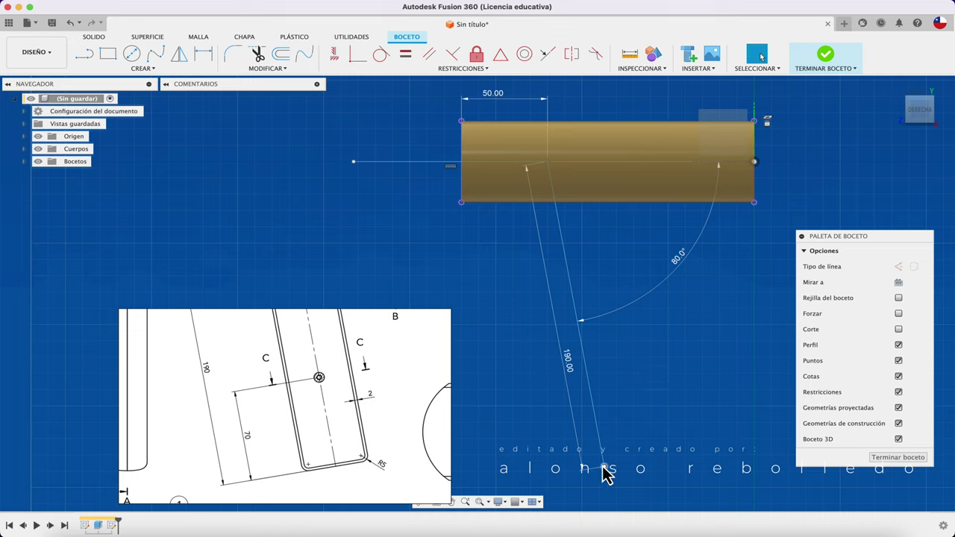
Step: Check section C-C on the reference drawing and orbit the sketch to a tilted 3D view
left_click_drag(348, 458, 383, 320)
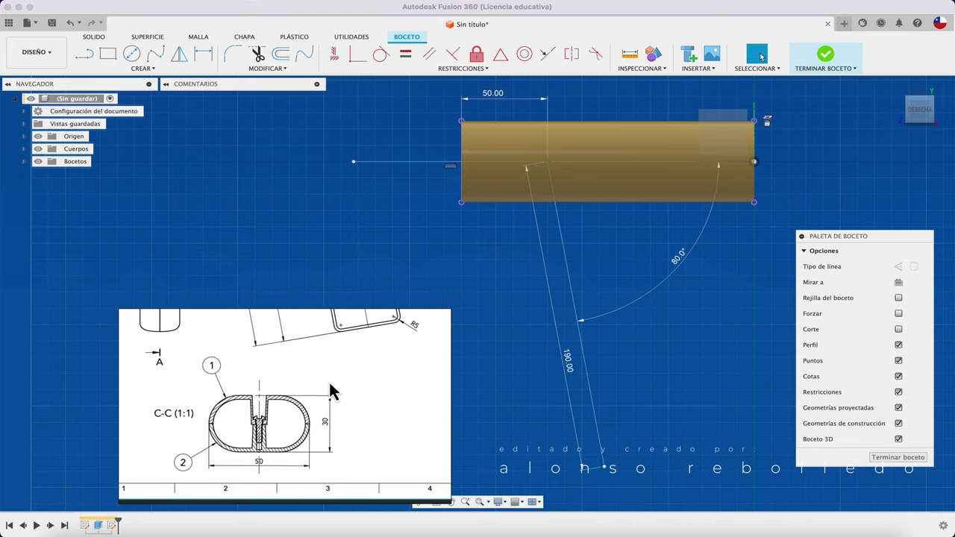
scroll(309, 479, "up", 5)
scroll(447, 436, "up", 3)
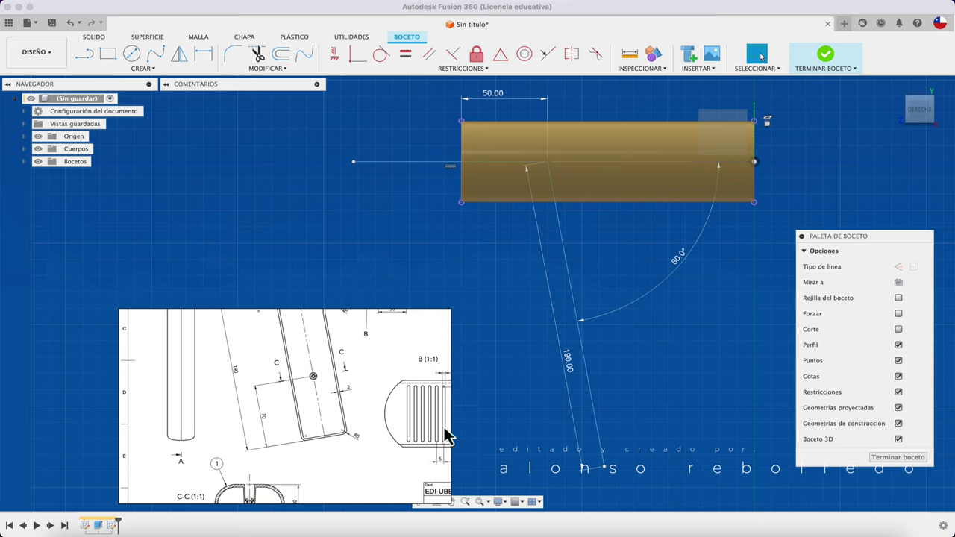
left_click(622, 405)
middle_click_drag(622, 405, 666, 277, "shift")
Step: Finish the sketch holding the 190 mm handle line and open the CONSTRUIR menu
left_click(826, 66)
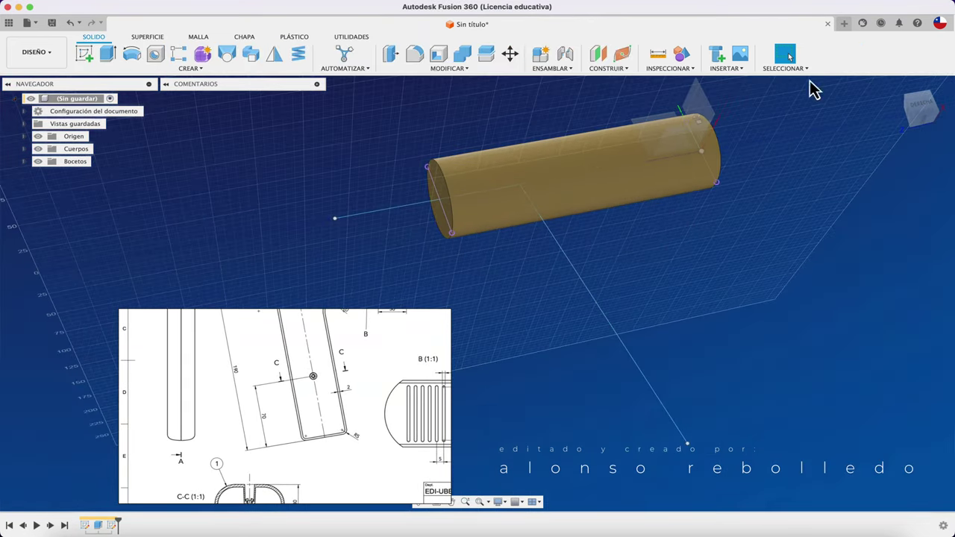
mouse_move(741, 292)
middle_mouse_down("shift")
mouse_move(706, 348)
mouse_move(647, 390)
middle_mouse_up("shift")
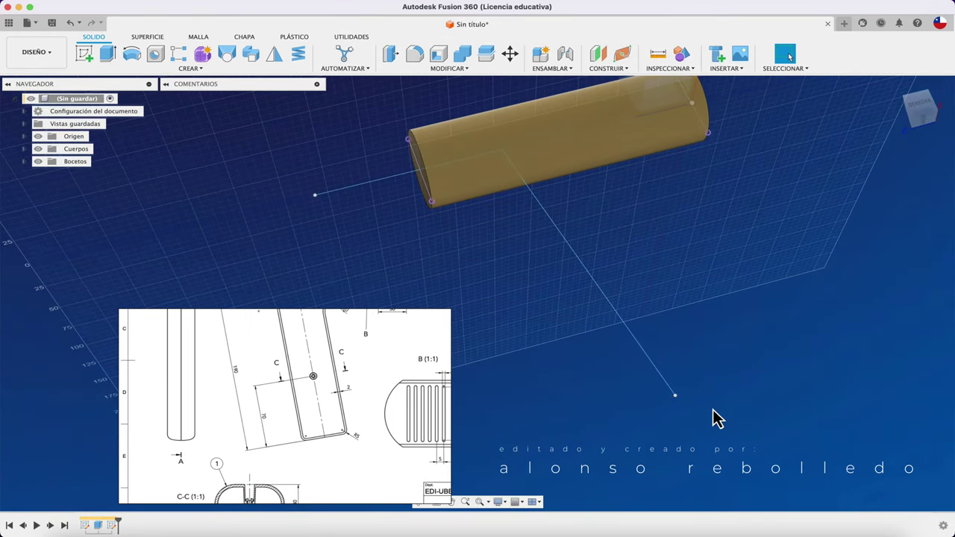
mouse_move(716, 418)
middle_mouse_down("shift")
mouse_move(639, 415)
mouse_move(678, 341)
middle_mouse_up("shift")
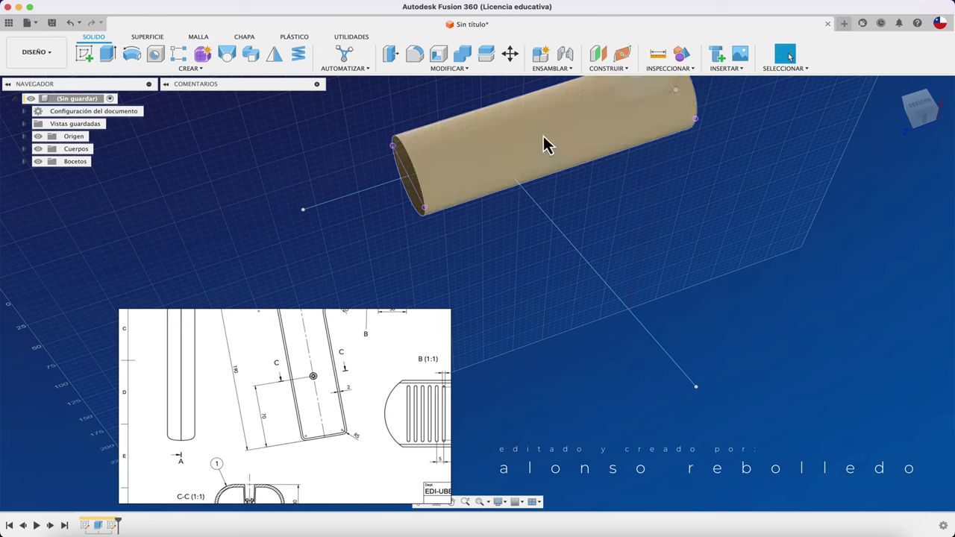
left_click(609, 69)
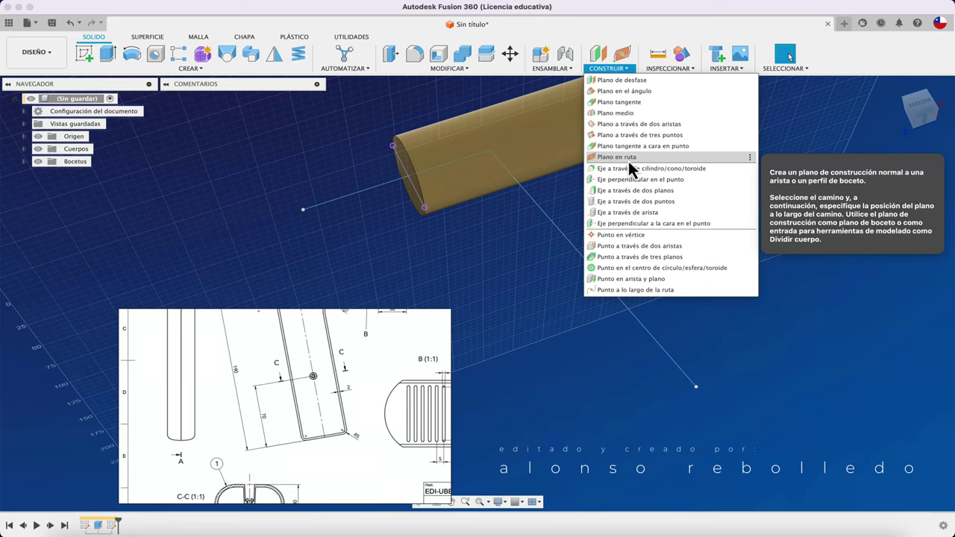
Step: Abandon the first path plane and delete the short horizontal sketch line
left_click(629, 158)
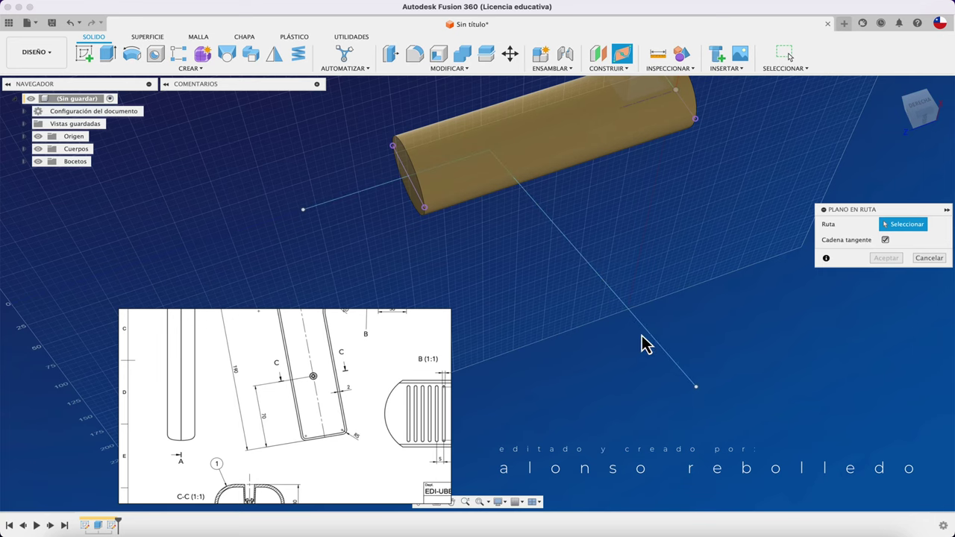
left_click(693, 395)
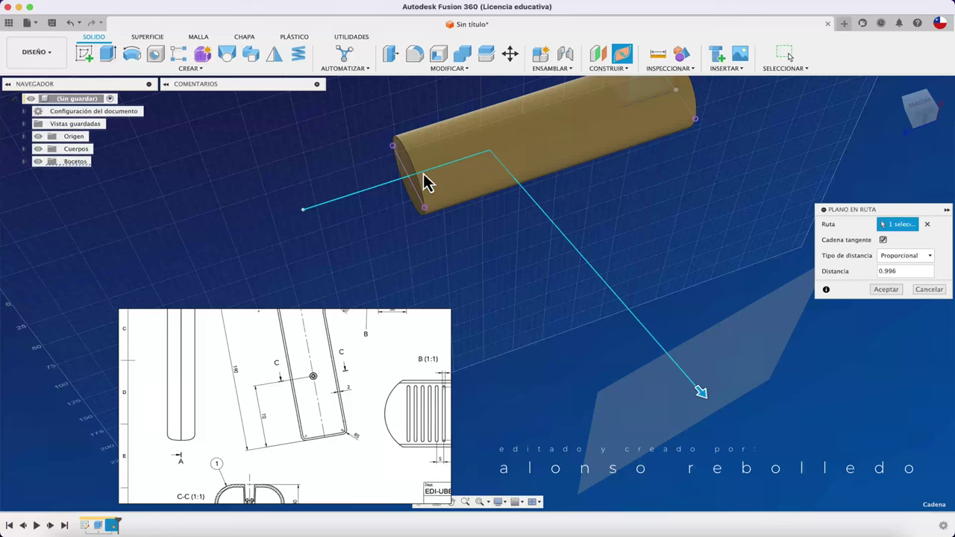
left_click(929, 290)
left_click(358, 207)
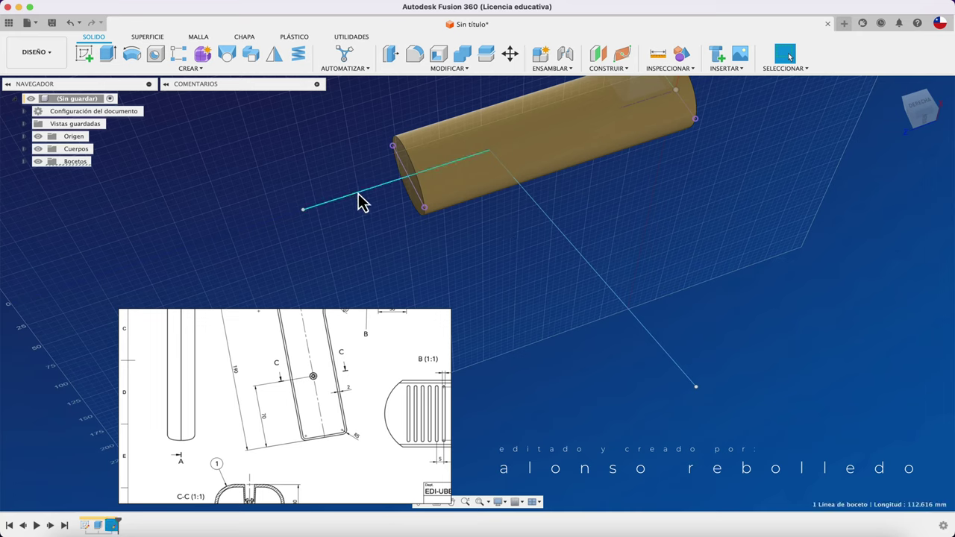
key("Delete")
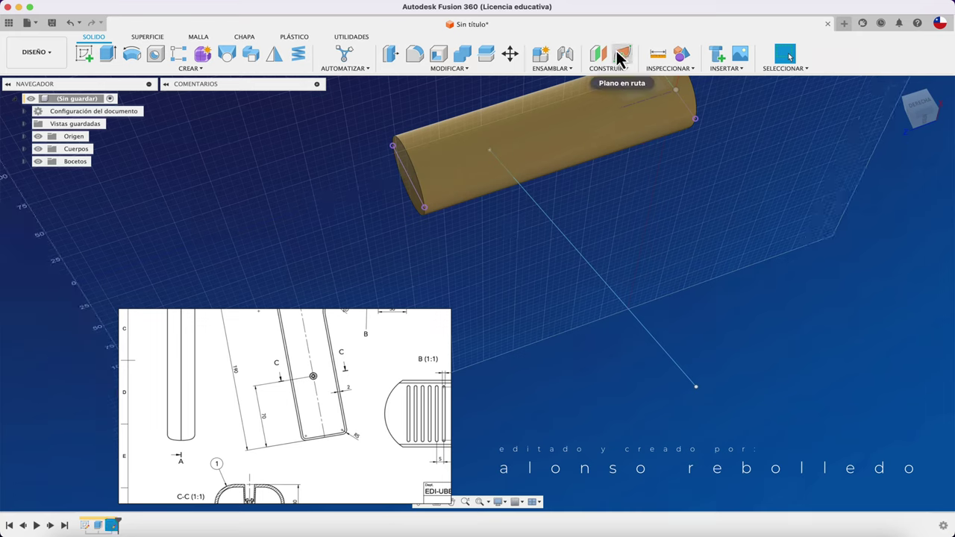
Step: Add a Plane Along Path at the lower end of the slanted handle line
left_click(623, 58)
left_click(697, 388)
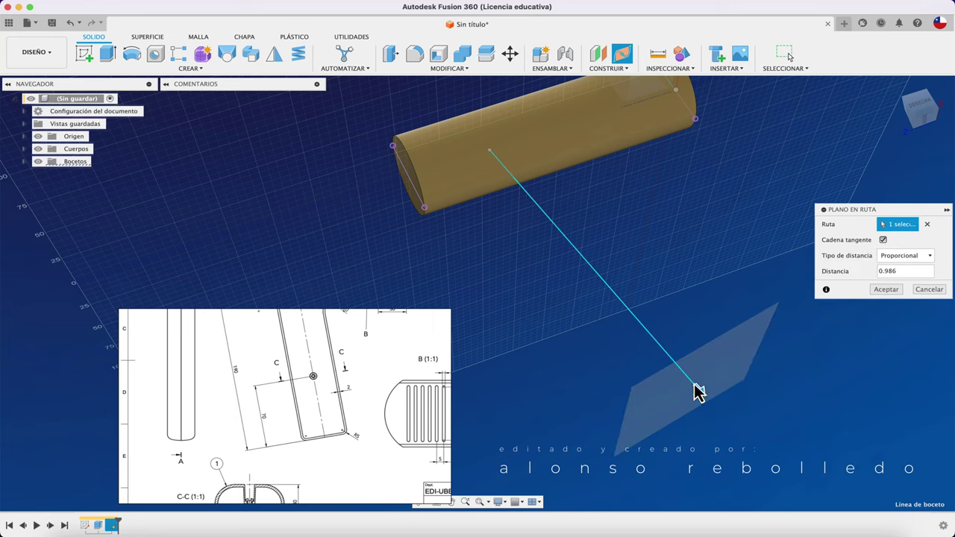
left_click(886, 291)
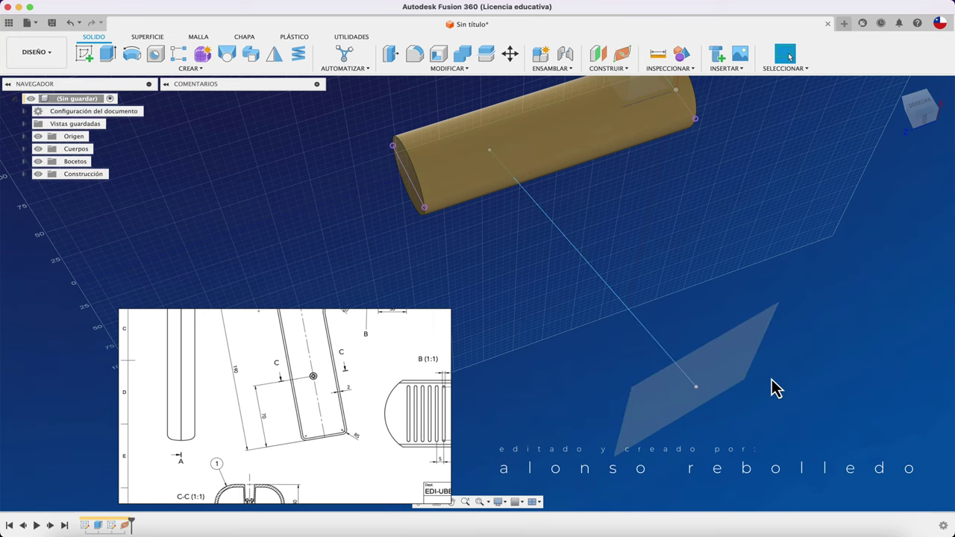
scroll(735, 384, "left", 5, "shift")
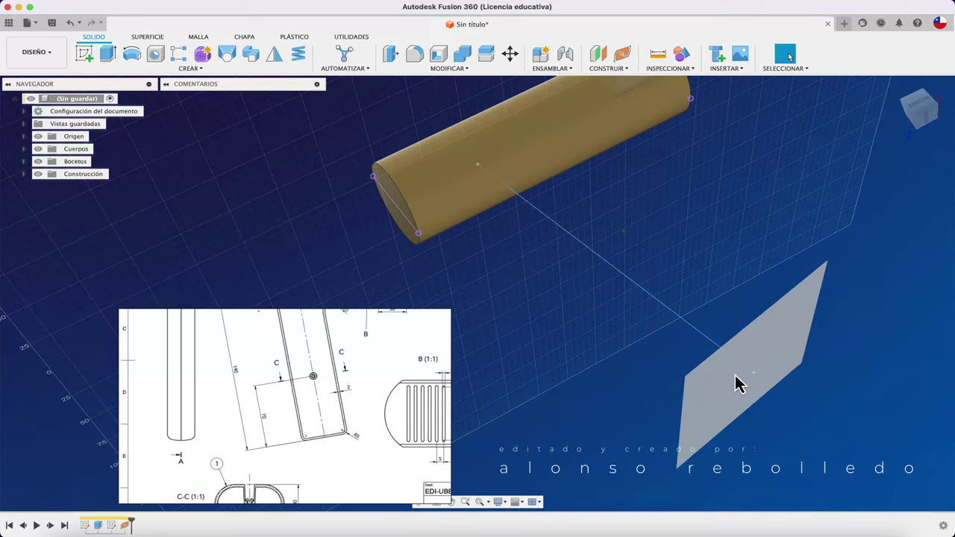
scroll(737, 383, "left", 5, "shift")
scroll(689, 362, "left", 3, "shift")
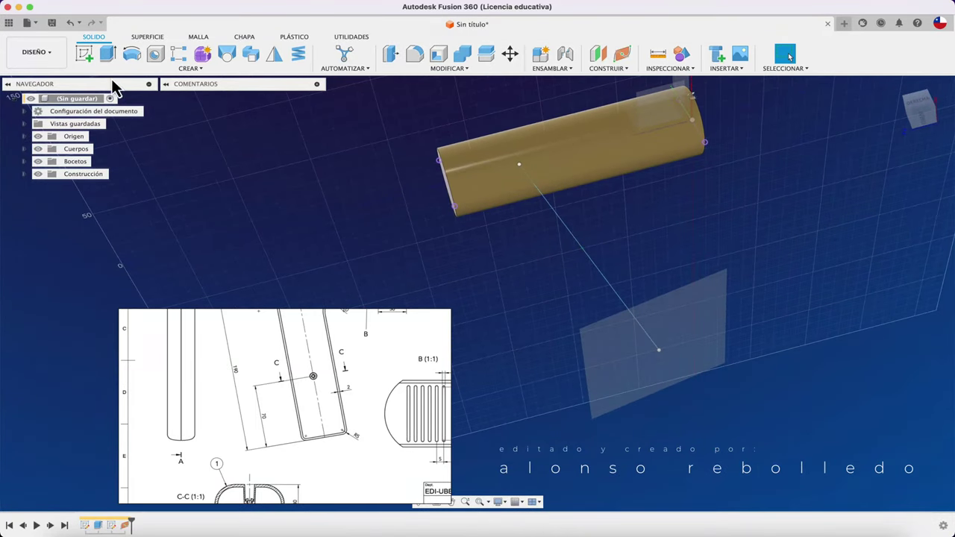
Step: Start a sketch on the new construction plane and draw a center-point slot on the cylinder's centre
left_click(92, 56)
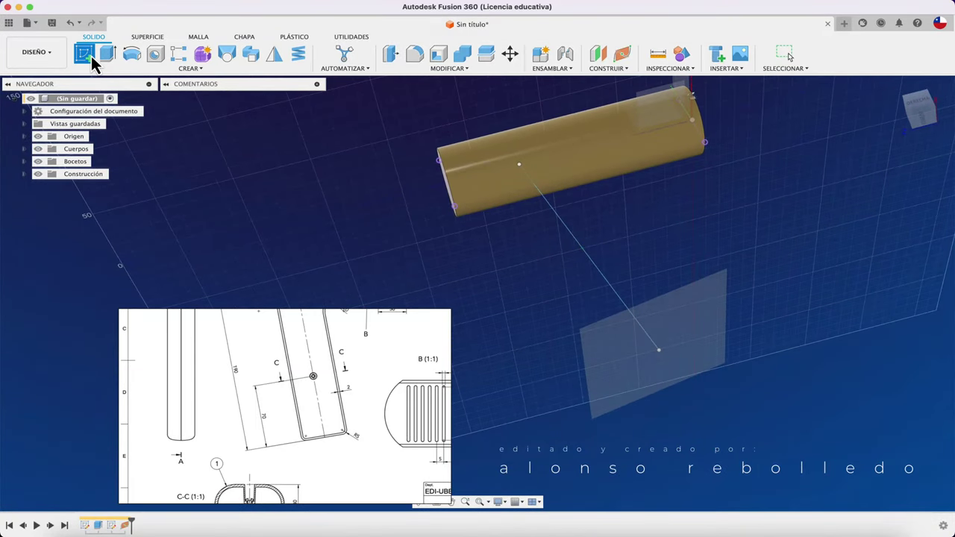
left_click(708, 328)
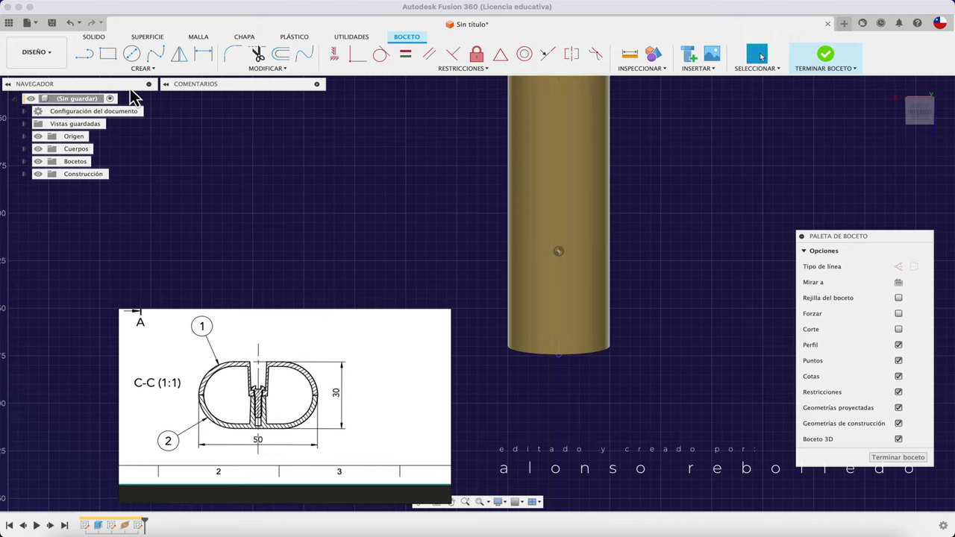
left_click(150, 68)
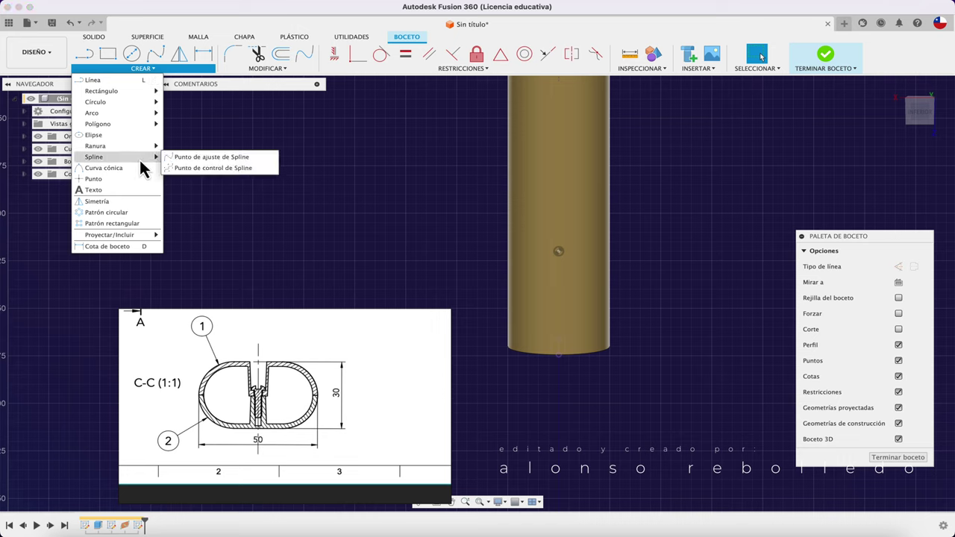
mouse_move(95, 146)
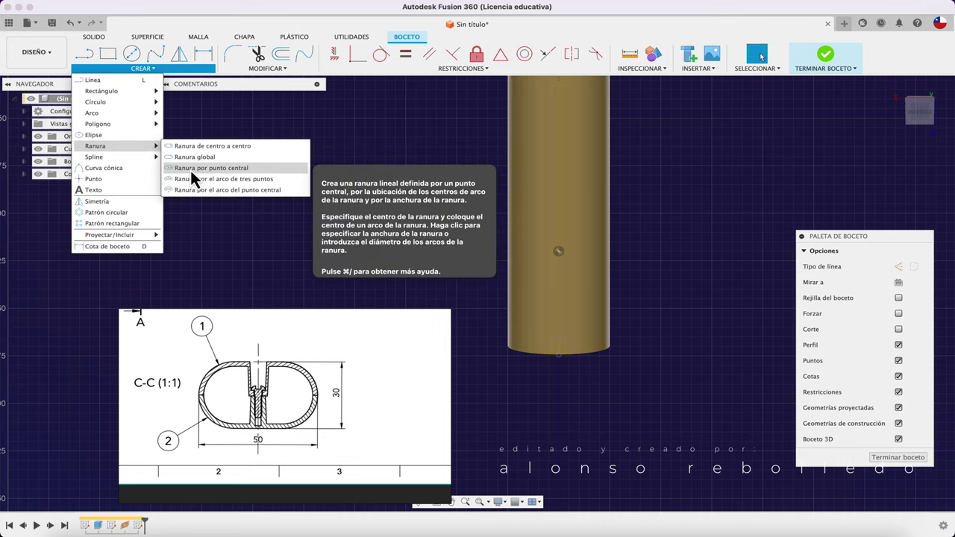
left_click(191, 170)
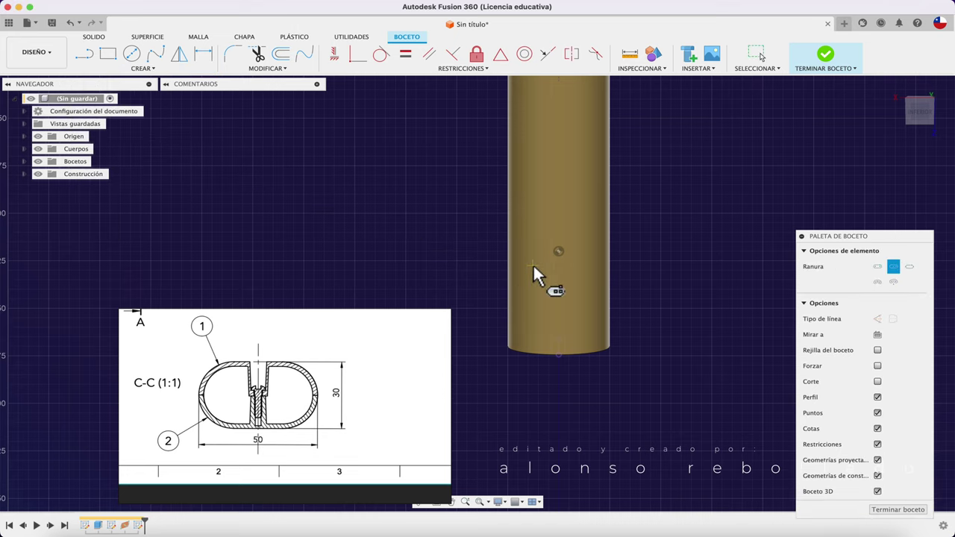
left_click(559, 250)
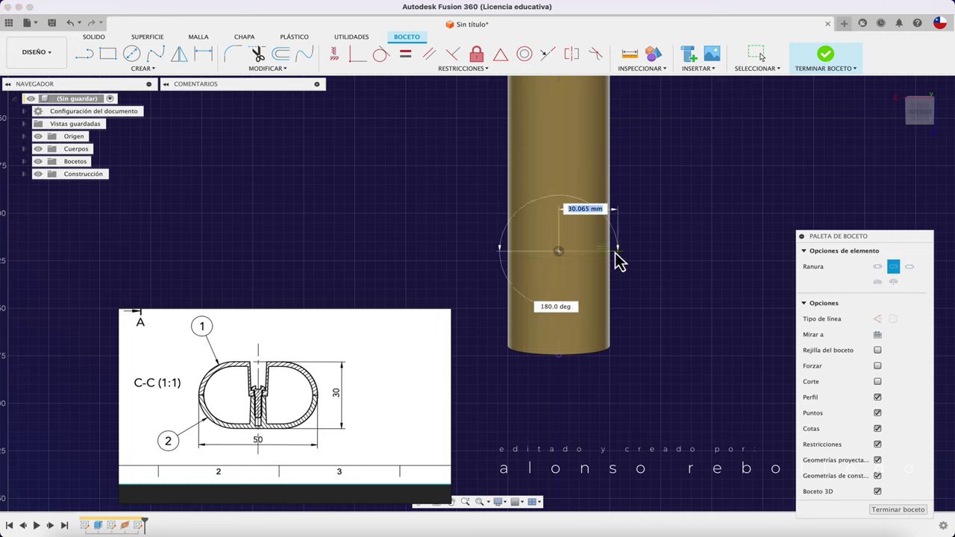
left_click(601, 251)
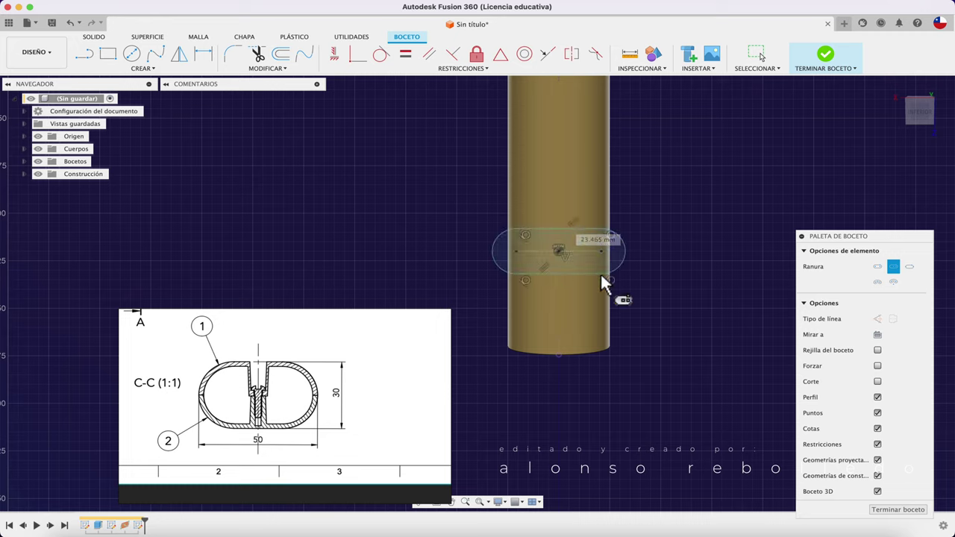
left_click(600, 277)
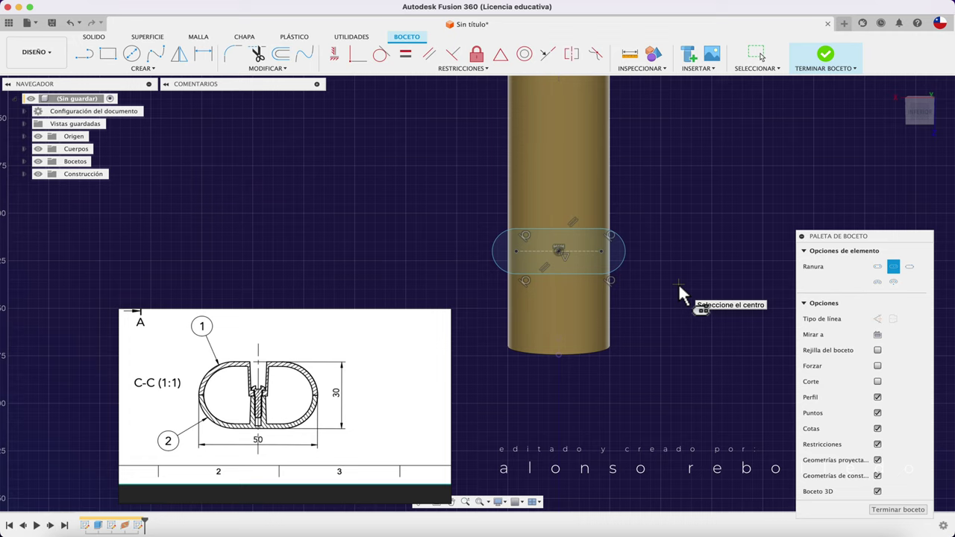
Step: Dimension the slot's end arc to R15 and its straight length to 20 mm
key("d")
left_click(625, 240)
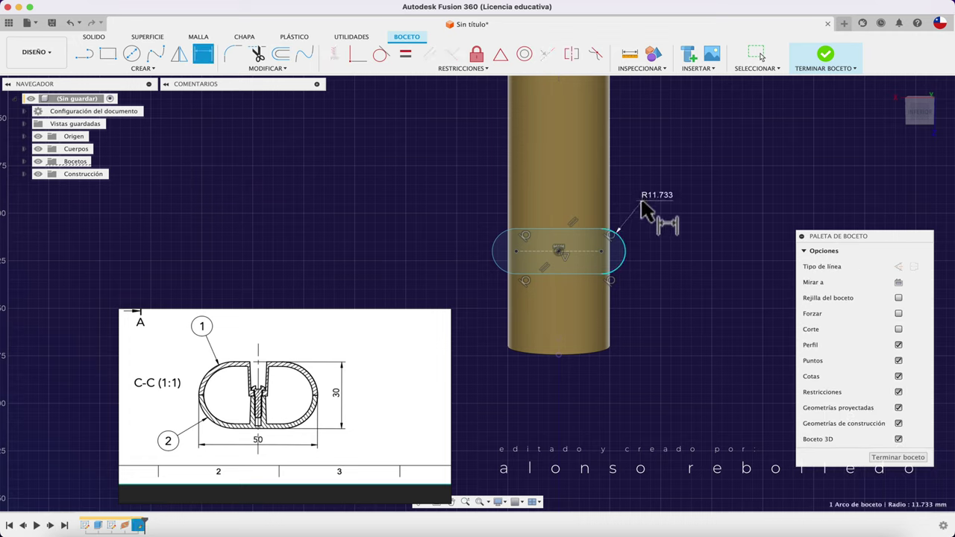
left_click(639, 199)
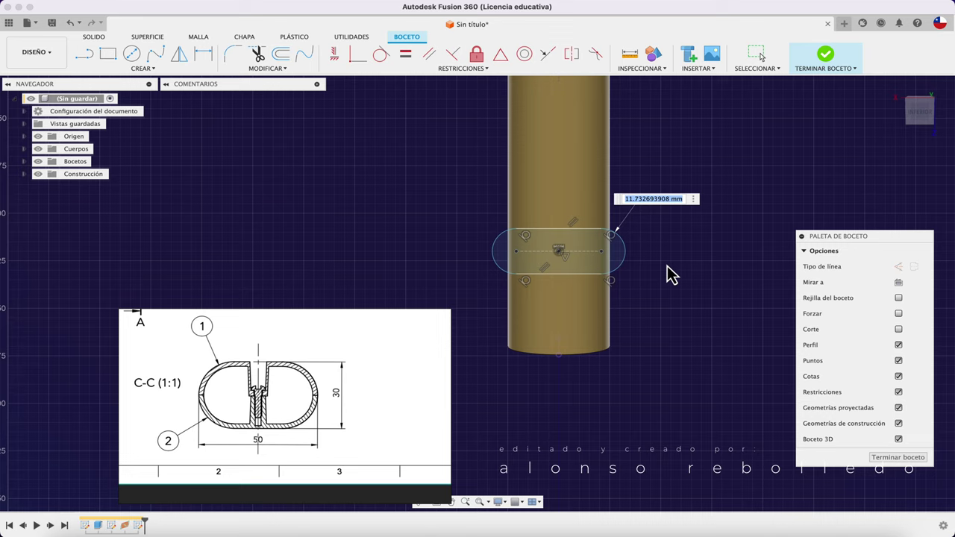
key("Return")
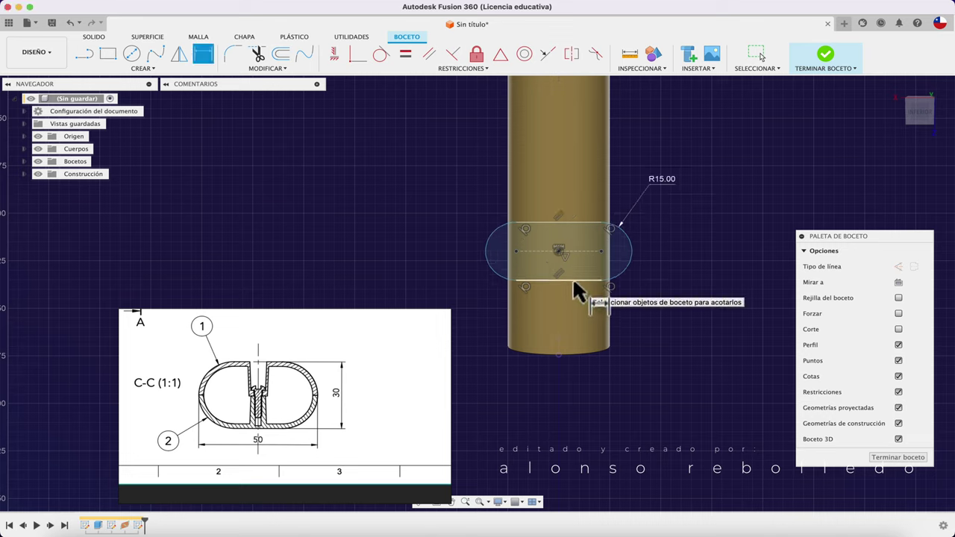
left_click(573, 281)
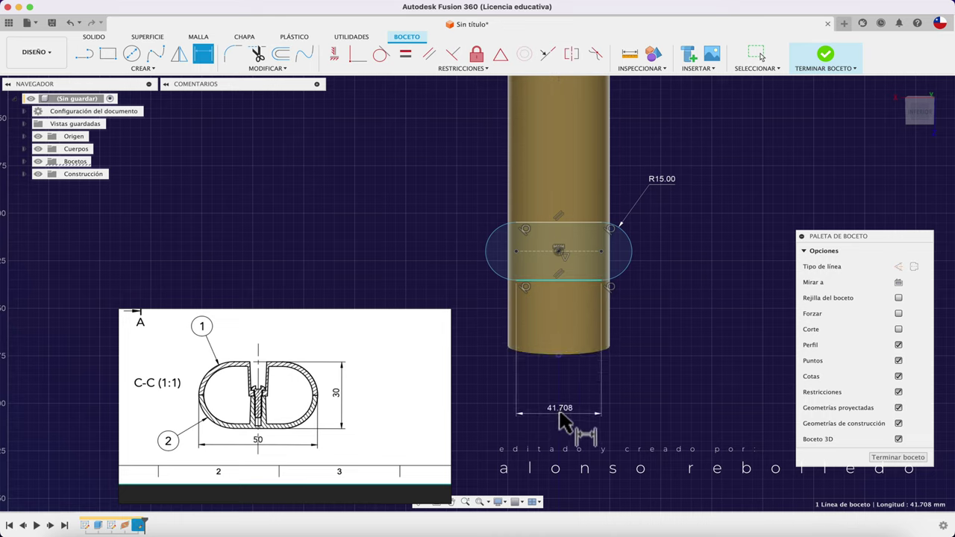
left_click(564, 419)
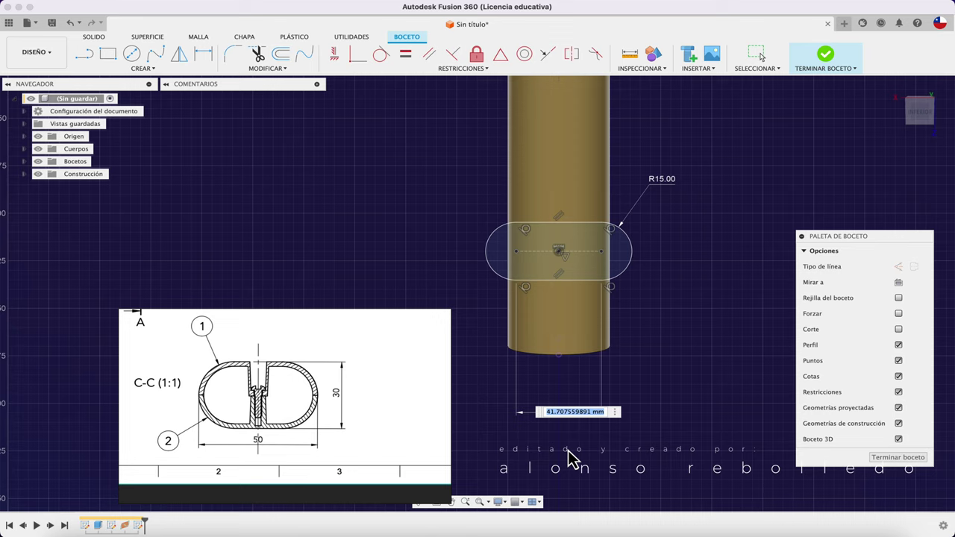
type("20")
key("Return")
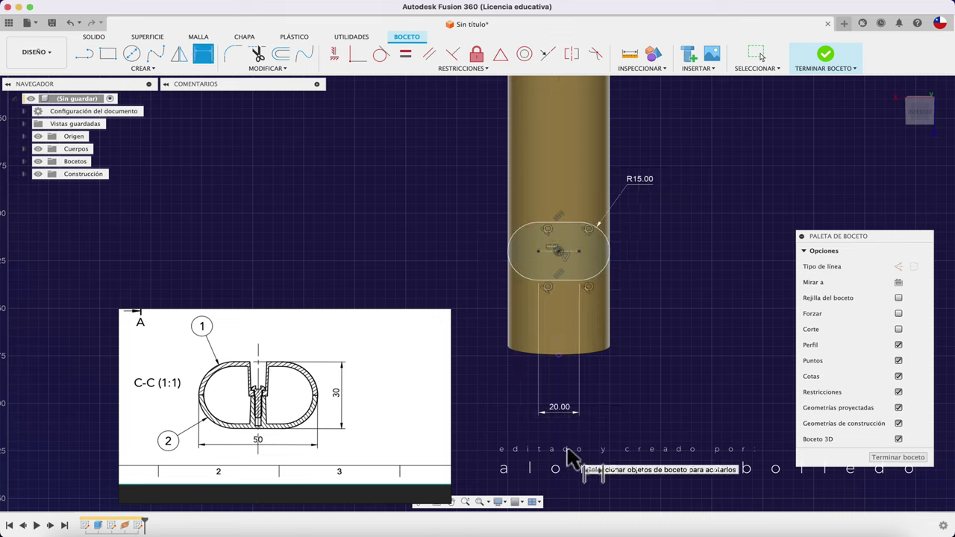
Step: Finish the slot sketch and drag a trial extrusion of its profile toward the cylinder
left_click(826, 58)
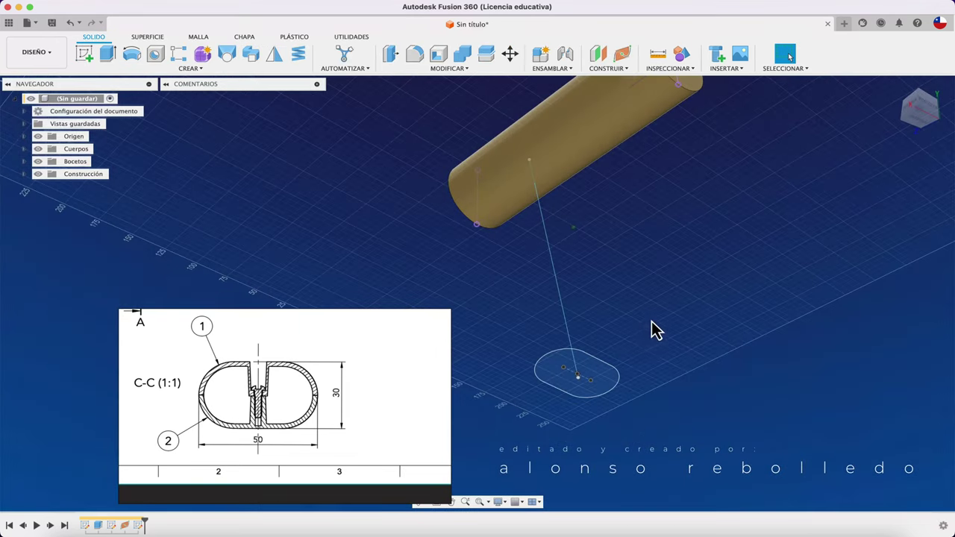
mouse_move(565, 377)
middle_mouse_down("shift")
mouse_move(574, 295)
mouse_move(375, 200)
mouse_move(298, 150)
middle_mouse_up("shift")
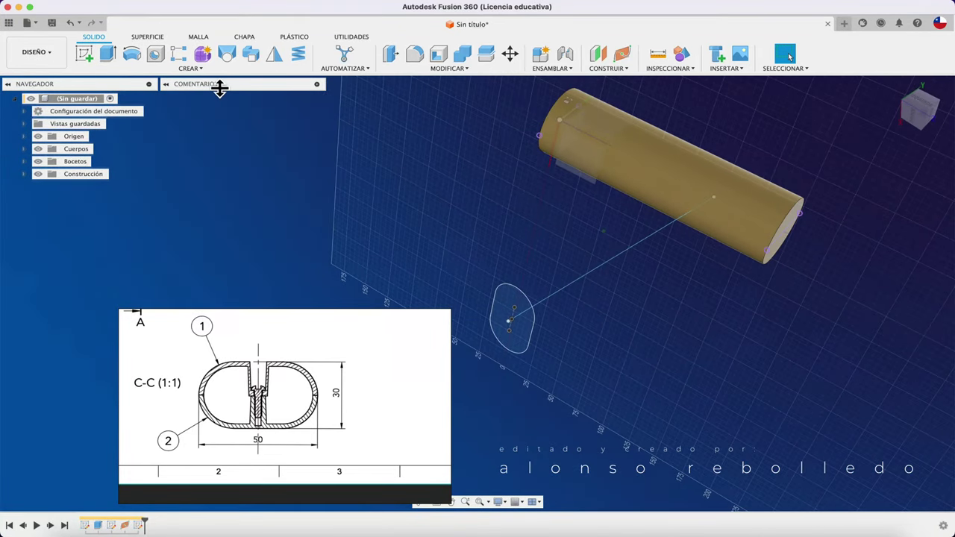
left_click(109, 55)
middle_click_drag(500, 324, 486, 336, "shift")
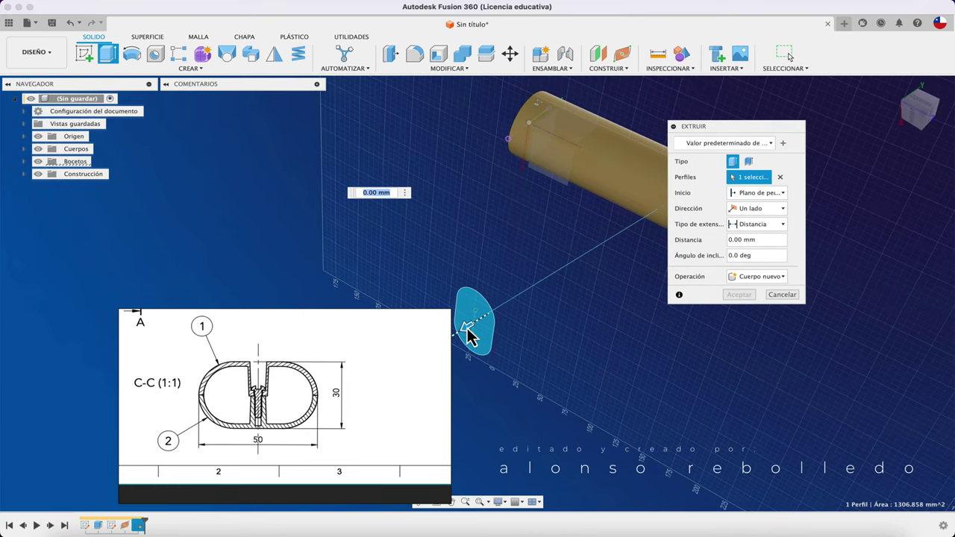
left_click_drag(469, 335, 663, 220)
middle_click_drag(626, 392, 629, 401, "shift")
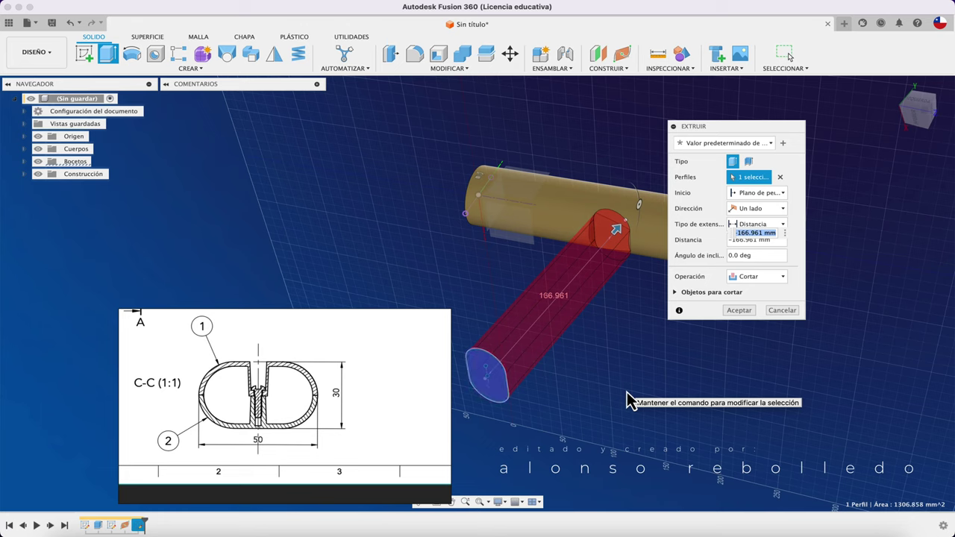
Step: Switch the trial extrusion from Cut to Join, inspect it, then cancel it
left_click(773, 276)
left_click(765, 291)
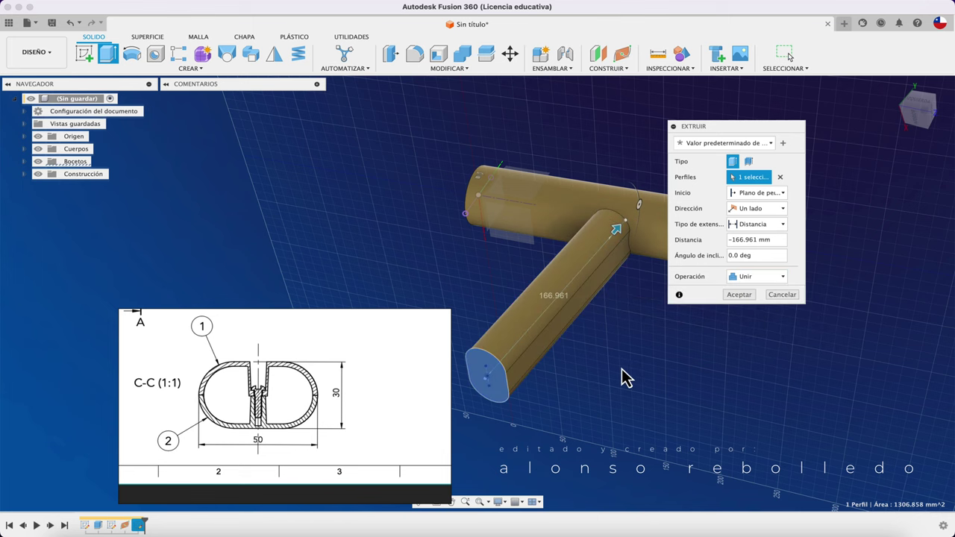
scroll(625, 378, "up", 5, "shift")
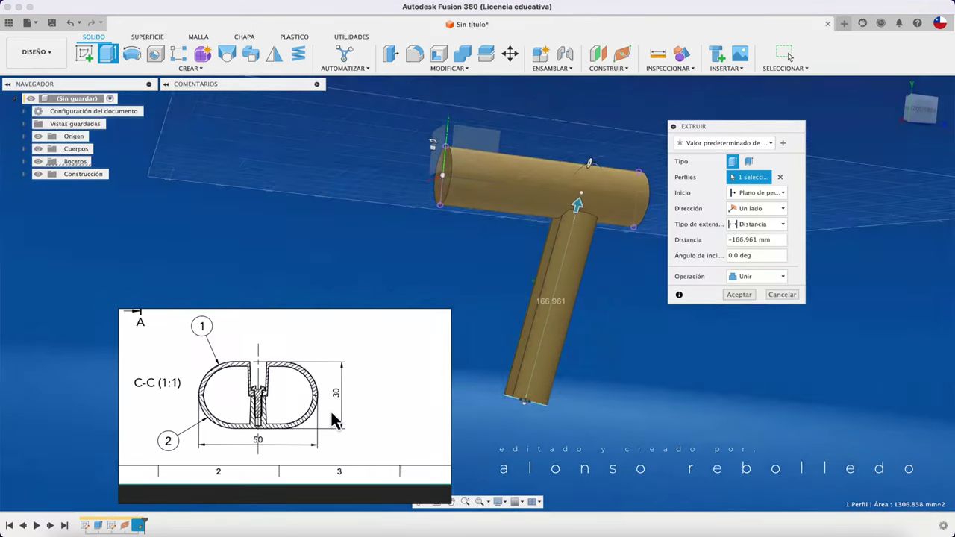
scroll(333, 420, "up", 3, "shift")
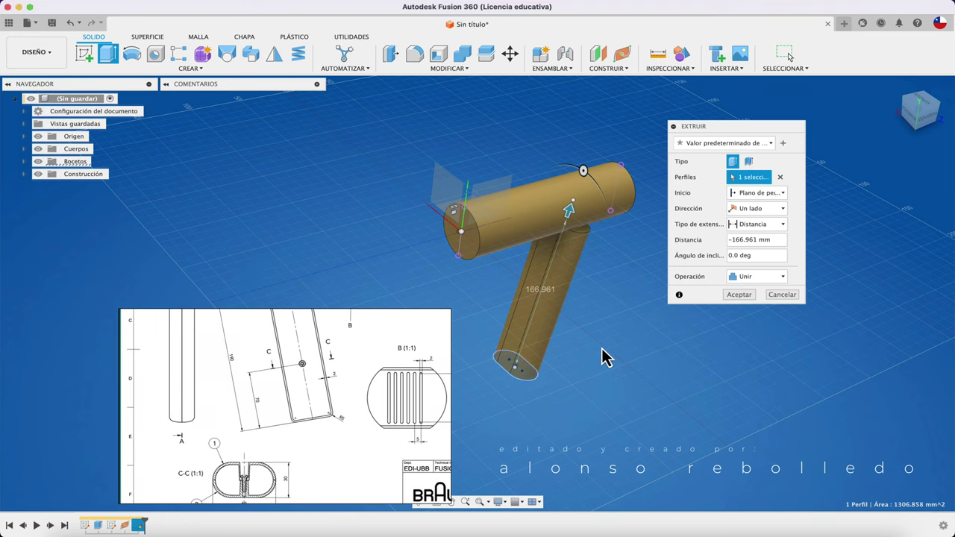
scroll(604, 358, "up", 5, "shift")
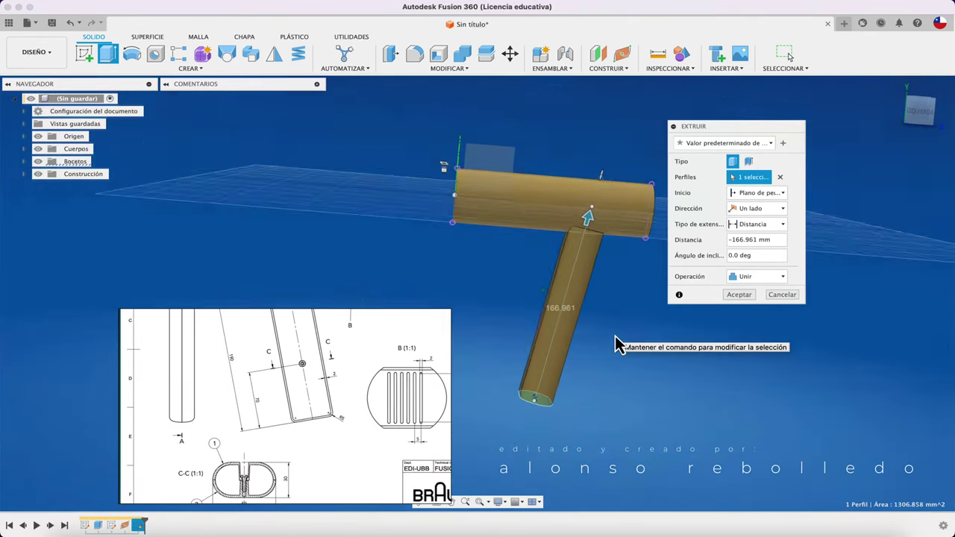
scroll(615, 344, "up", 3, "shift")
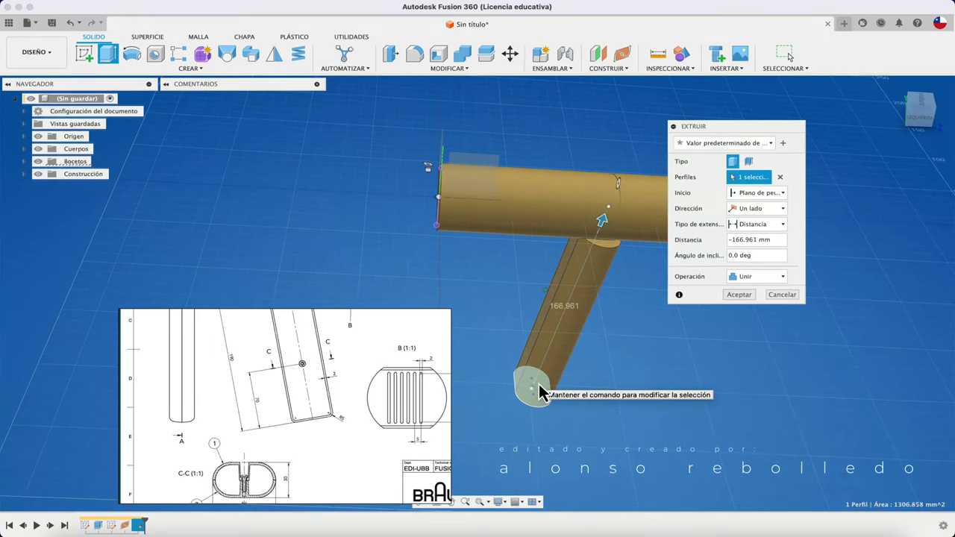
mouse_move(526, 391)
middle_mouse_down("shift")
mouse_move(571, 282)
mouse_move(634, 273)
middle_mouse_up("shift")
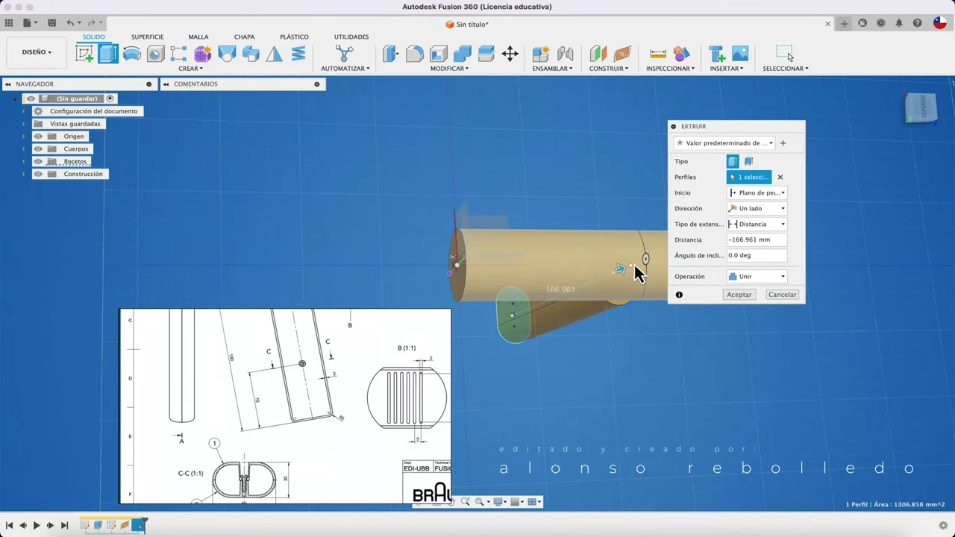
middle_click_drag(532, 283, 738, 328, "shift")
left_click(782, 295)
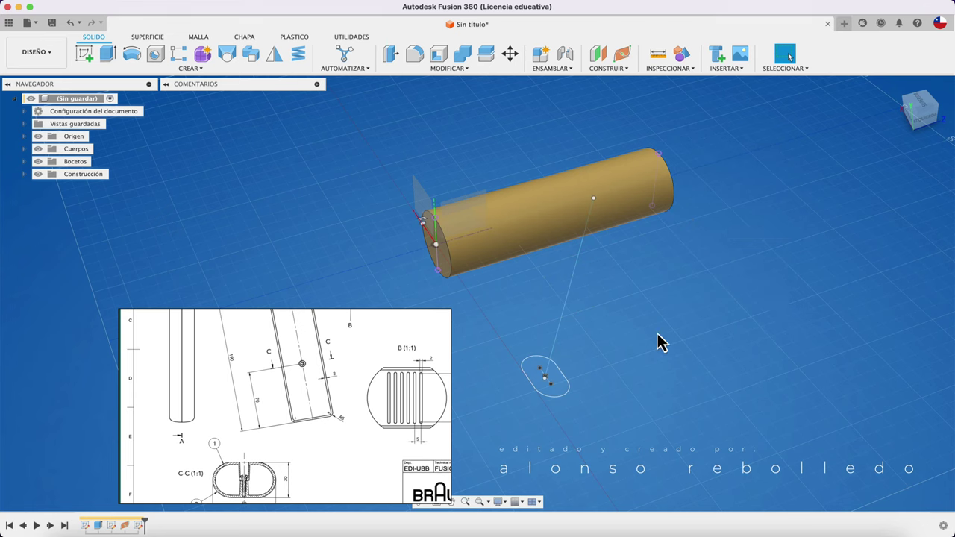
Step: Reopen the slot sketch for editing and delete the old slot geometry
right_click(139, 525)
left_click(220, 420)
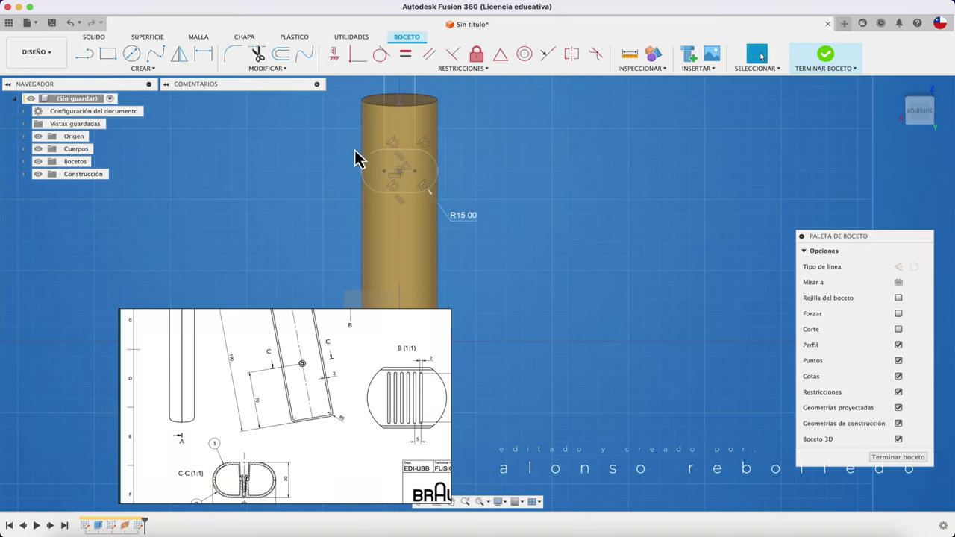
left_click_drag(352, 140, 470, 228)
key("Delete")
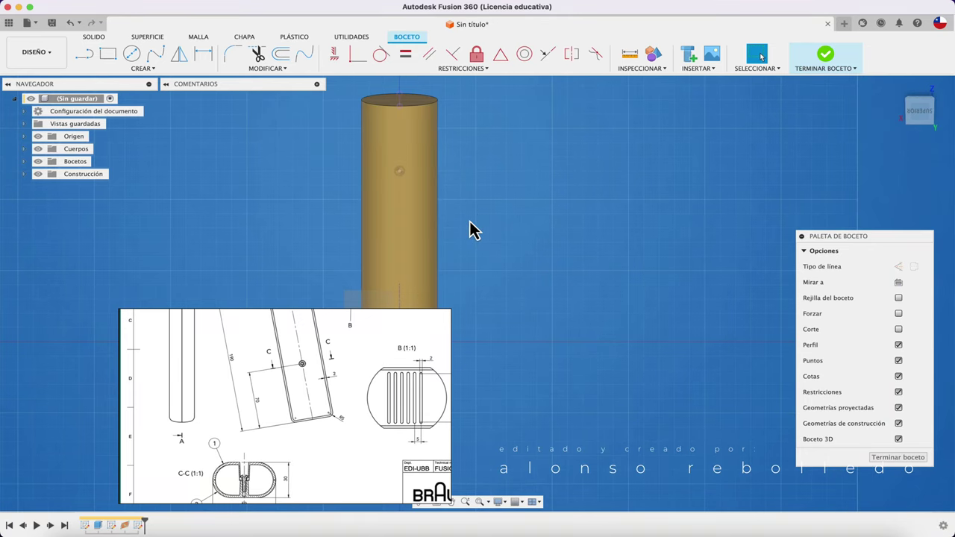
Step: Draw a new center-point slot centred on the cylinder, running downward
left_click(150, 68)
mouse_move(95, 145)
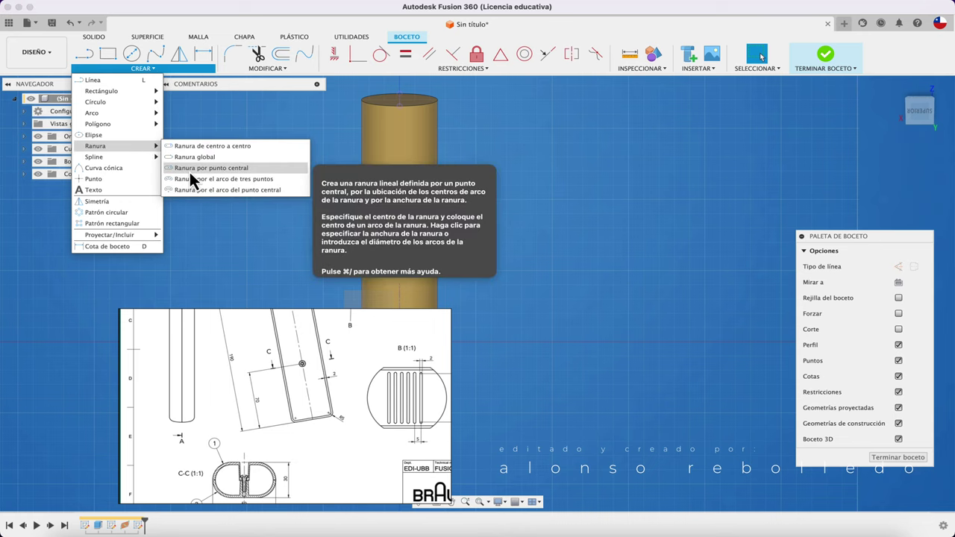
left_click(190, 170)
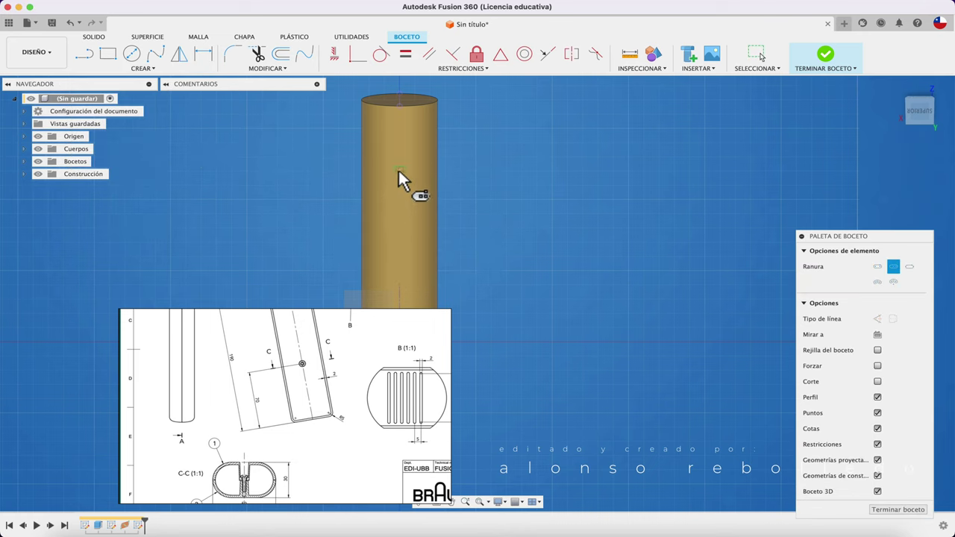
left_click(398, 171)
left_click(400, 223)
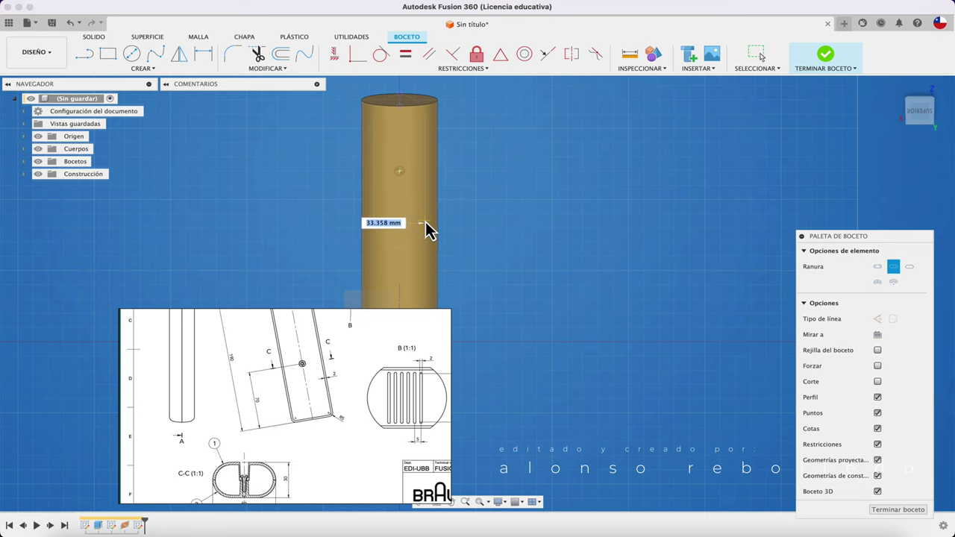
left_click(424, 221)
scroll(472, 162, "up", 2)
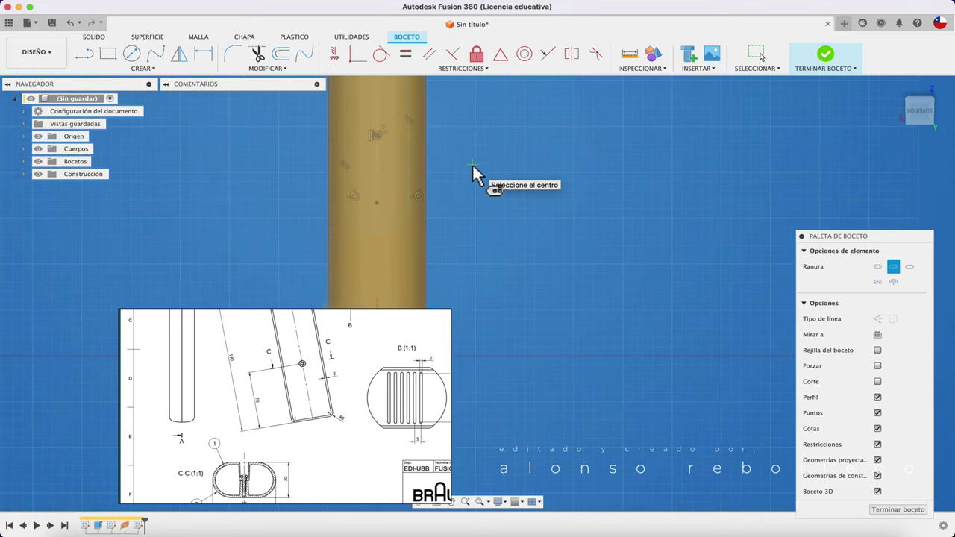
Step: Dimension the slot to 20 mm length with R15 ends and finish the sketch
key("d")
left_click(410, 180)
left_click(477, 145)
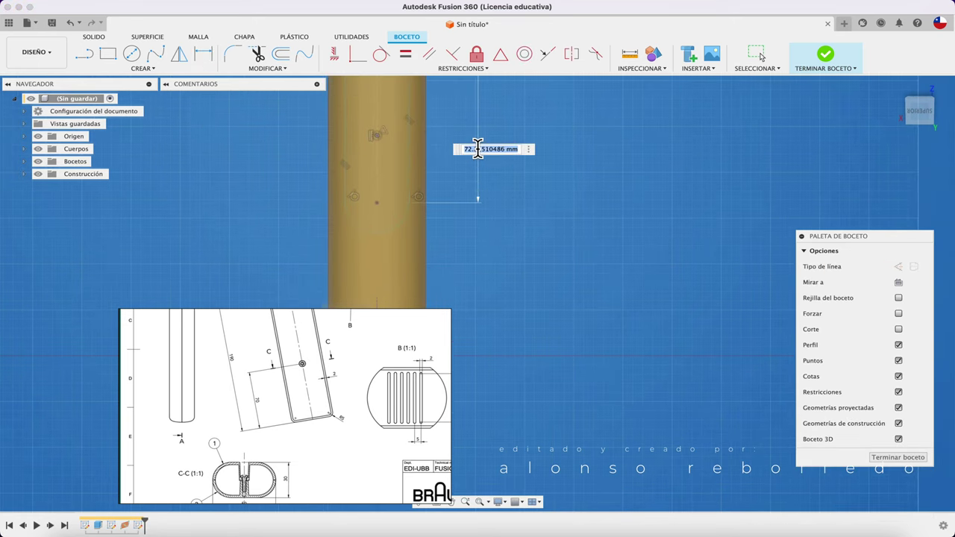
key("Return")
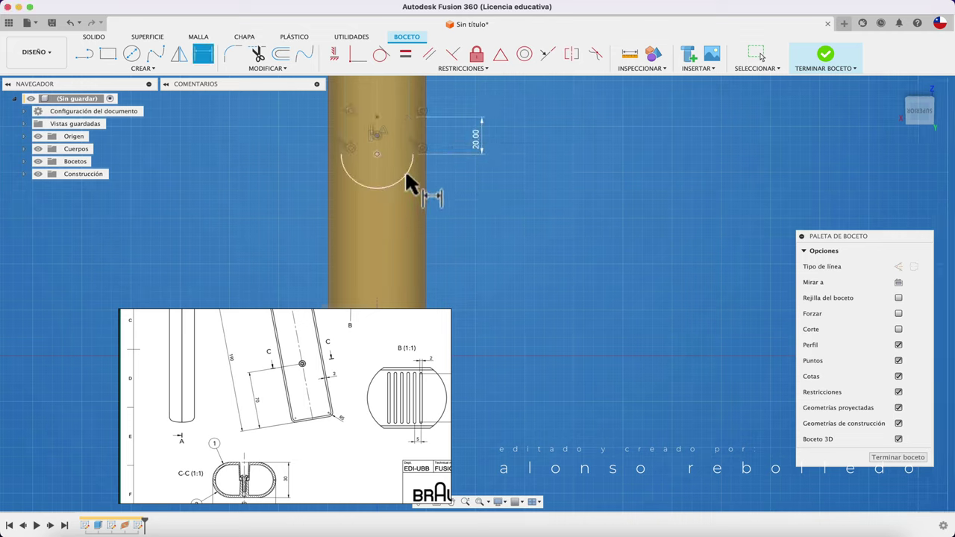
left_click(405, 174)
left_click(467, 228)
type("15")
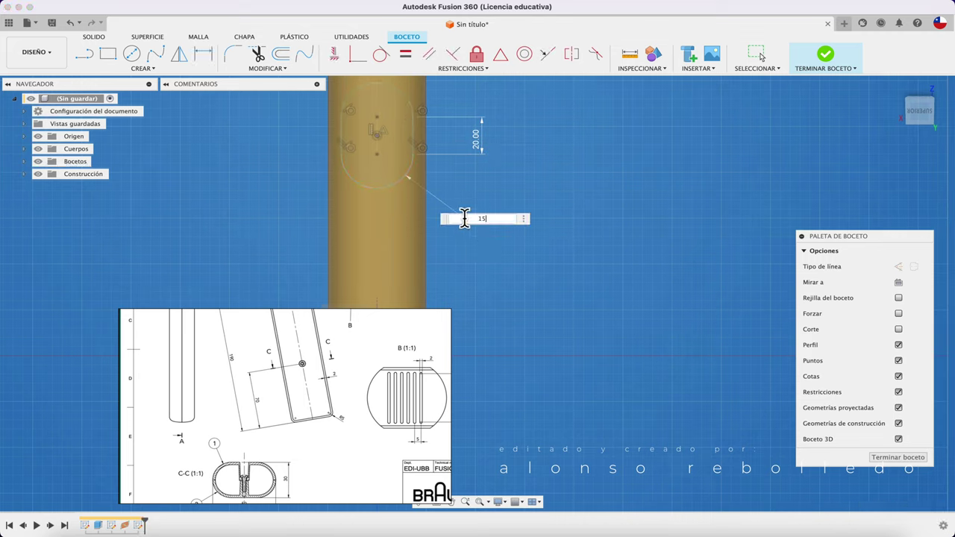
key("Return")
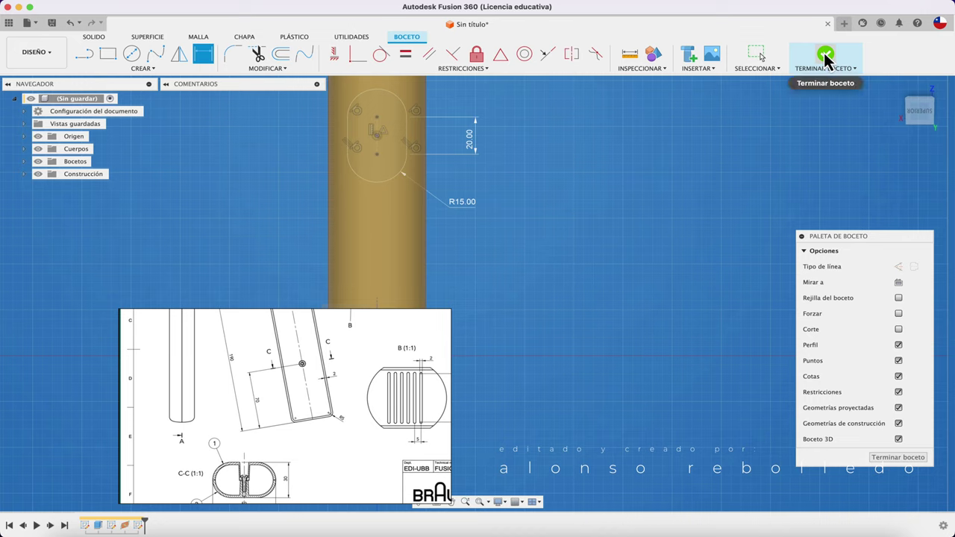
left_click(825, 56)
Step: Extrude the oval profile -187.90 mm into the barrel using the Join operation
mouse_move(656, 193)
middle_mouse_down("shift")
mouse_move(582, 247)
mouse_move(192, 75)
middle_mouse_up("shift")
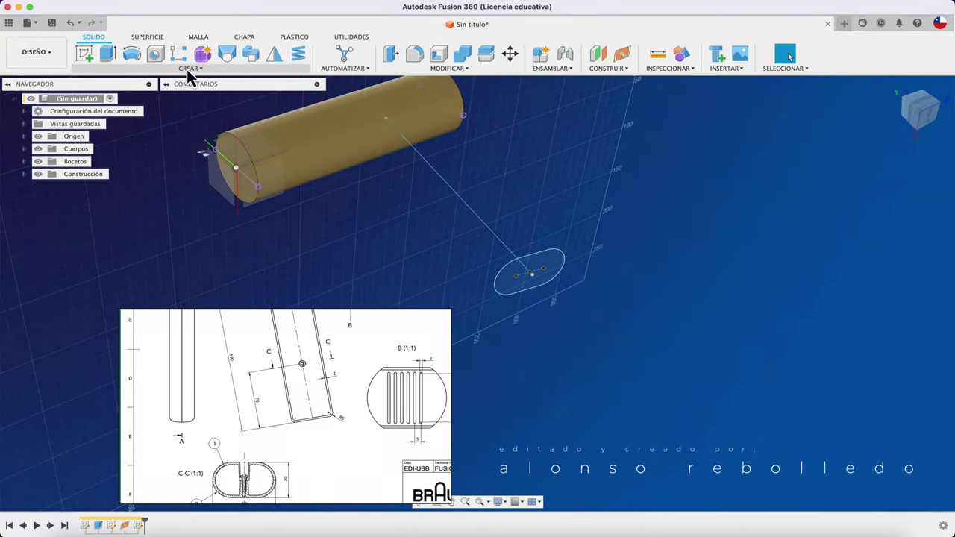
left_click(113, 58)
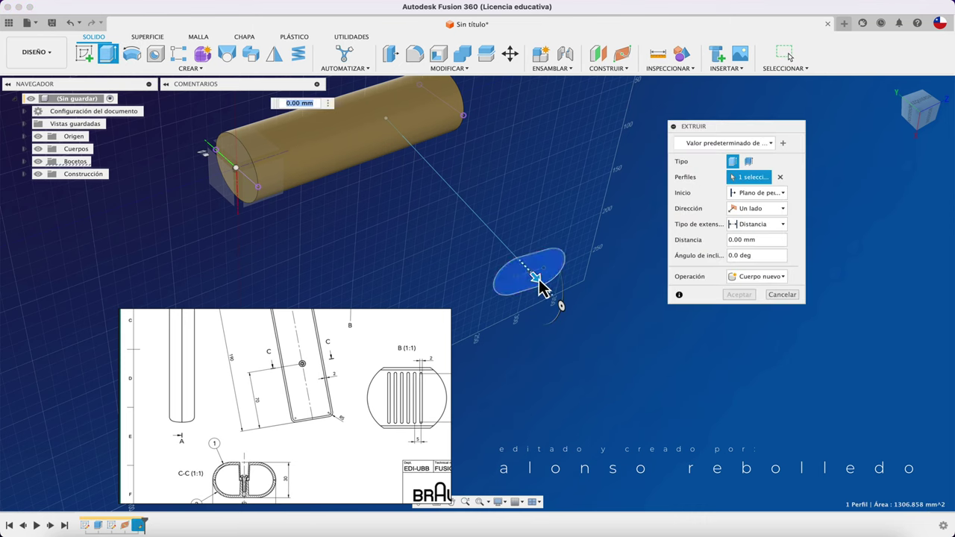
left_click_drag(544, 282, 368, 150)
left_click(767, 276)
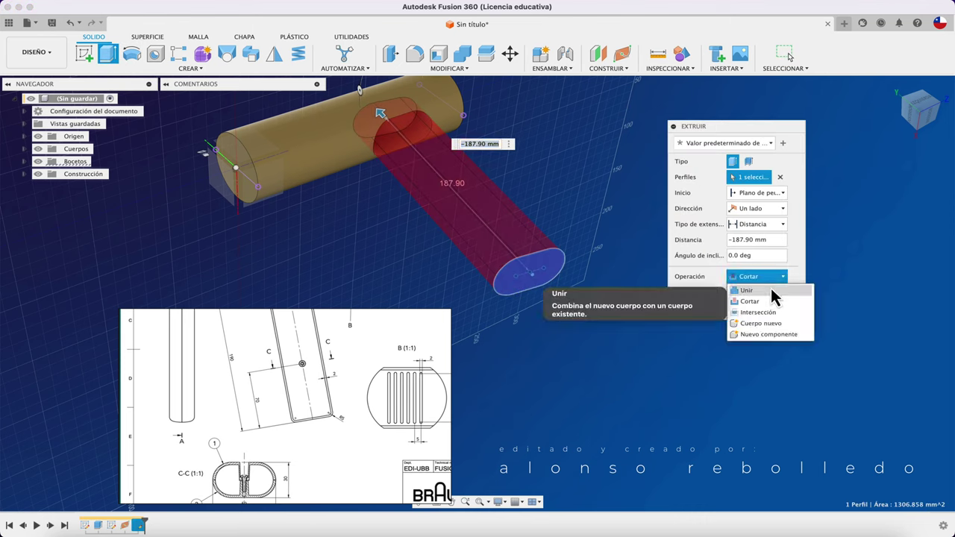
left_click(774, 291)
left_click(743, 296)
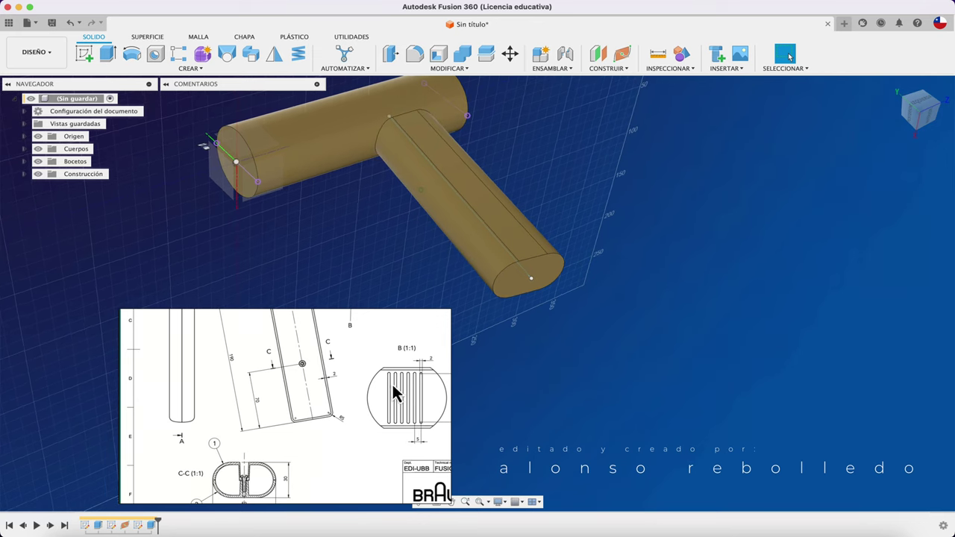
left_click(354, 419)
scroll(354, 419, "up", 5)
scroll(337, 410, "up", 5)
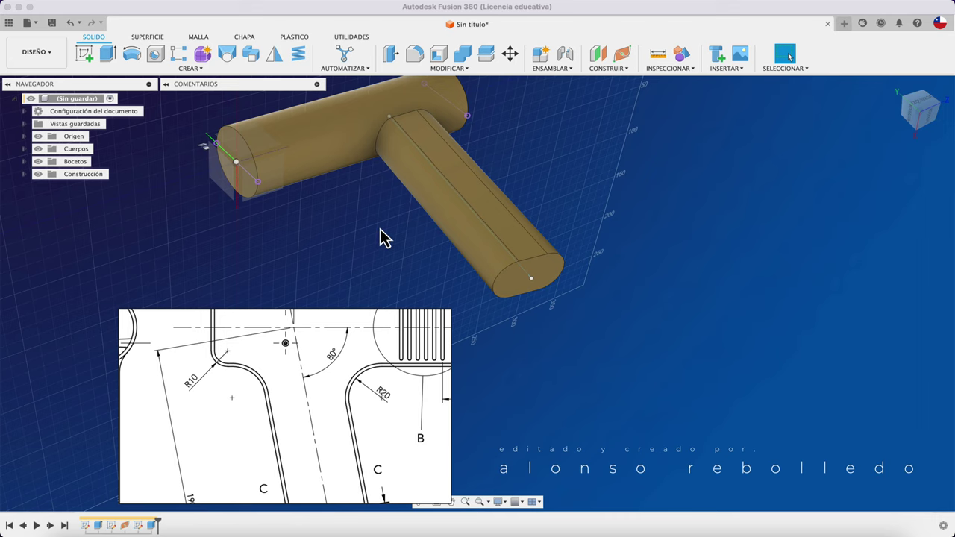
Step: Fillet the four handle-to-barrel junction edges with a 20 mm radius
left_click(415, 54)
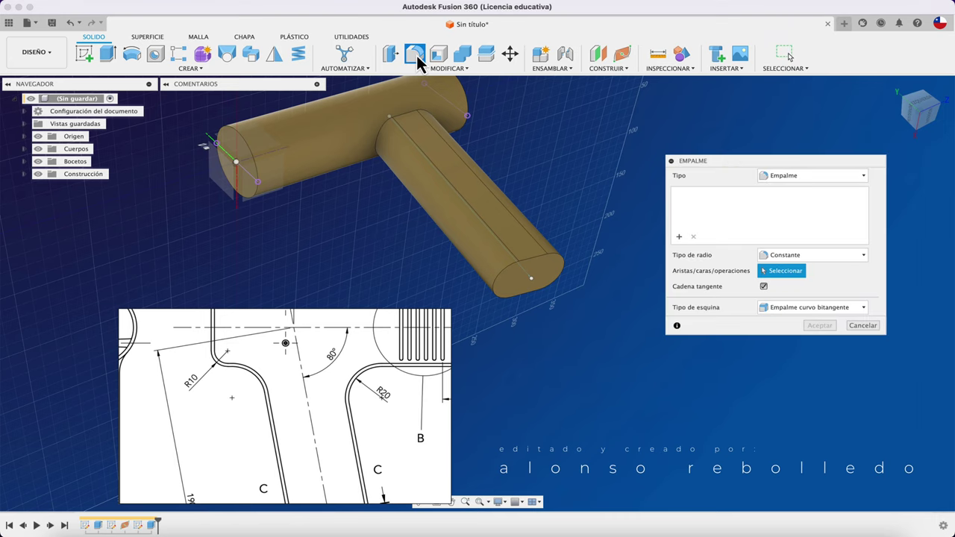
left_click(403, 122)
type("2")
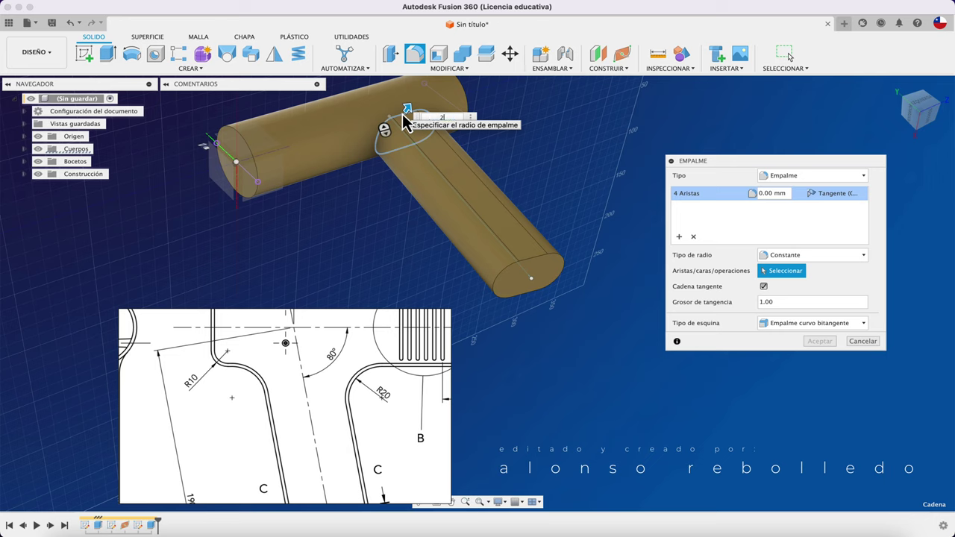
type("0")
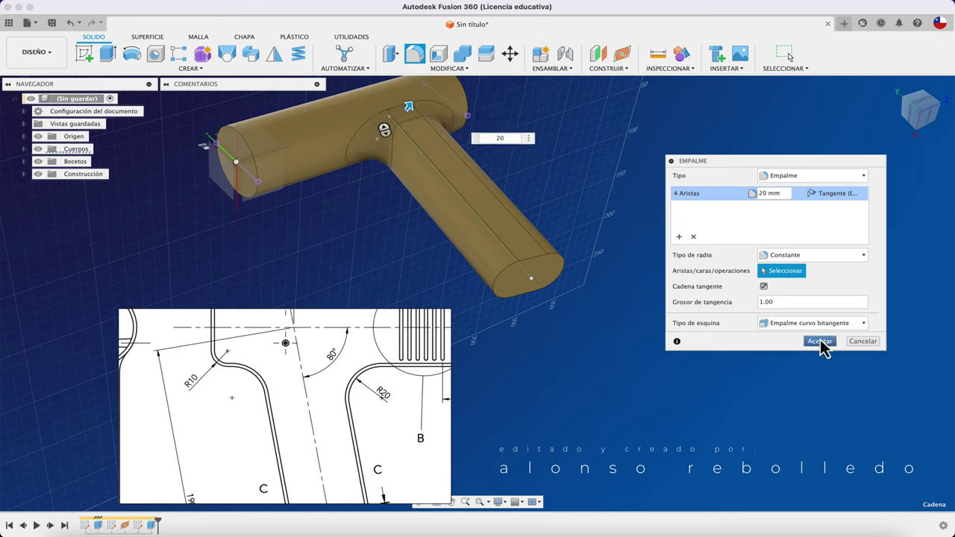
left_click(819, 342)
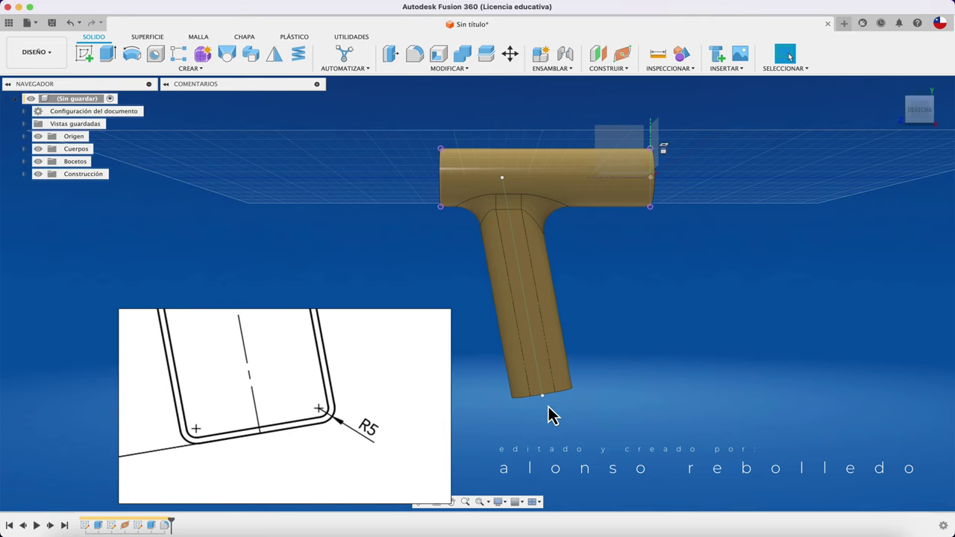
Step: Fillet the handle's bottom end edges with a 5 mm radius
middle_click_drag(546, 412, 463, 84, "shift")
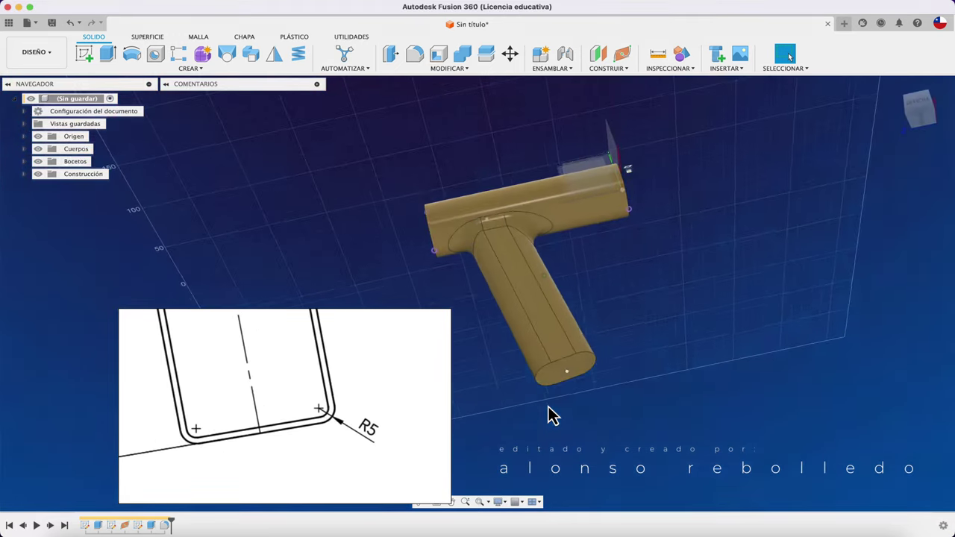
left_click(419, 55)
left_click(586, 356)
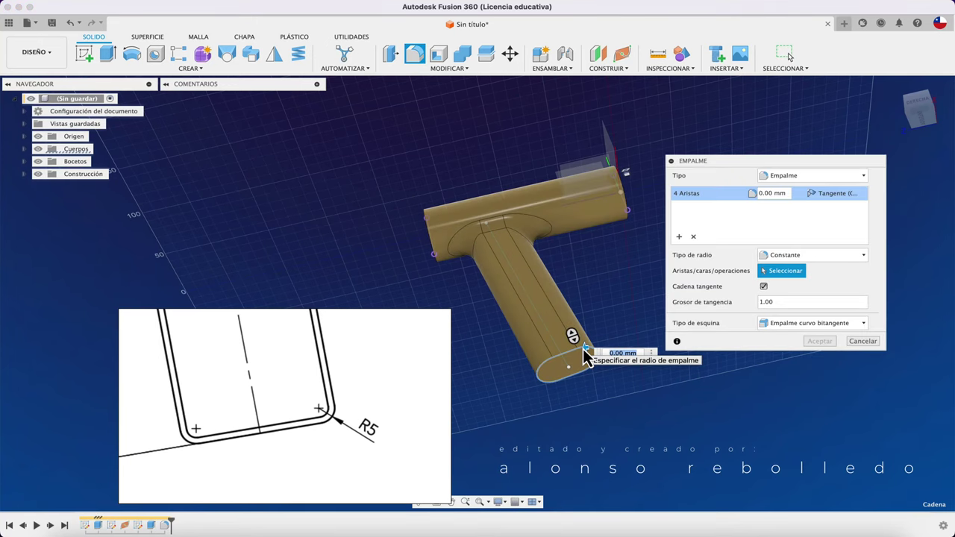
type("5")
key("Return")
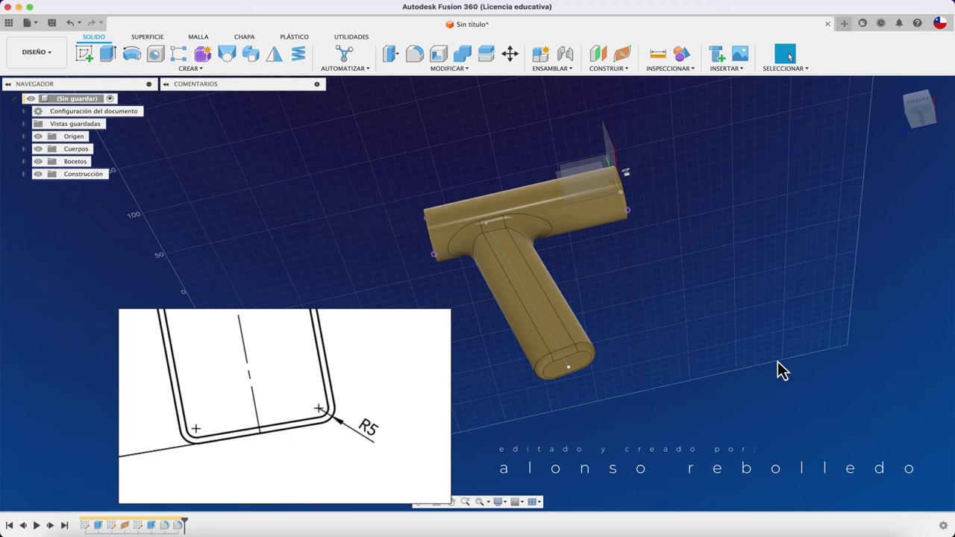
Step: Round one barrel end face with a 10 mm fillet
middle_click_drag(781, 371, 383, 411, "shift")
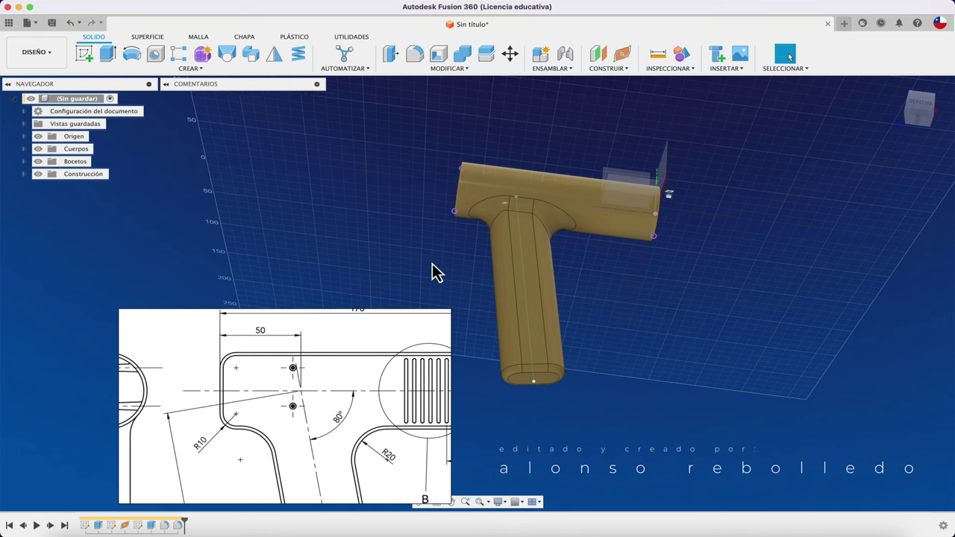
scroll(433, 271, "up", 5)
left_click(417, 59)
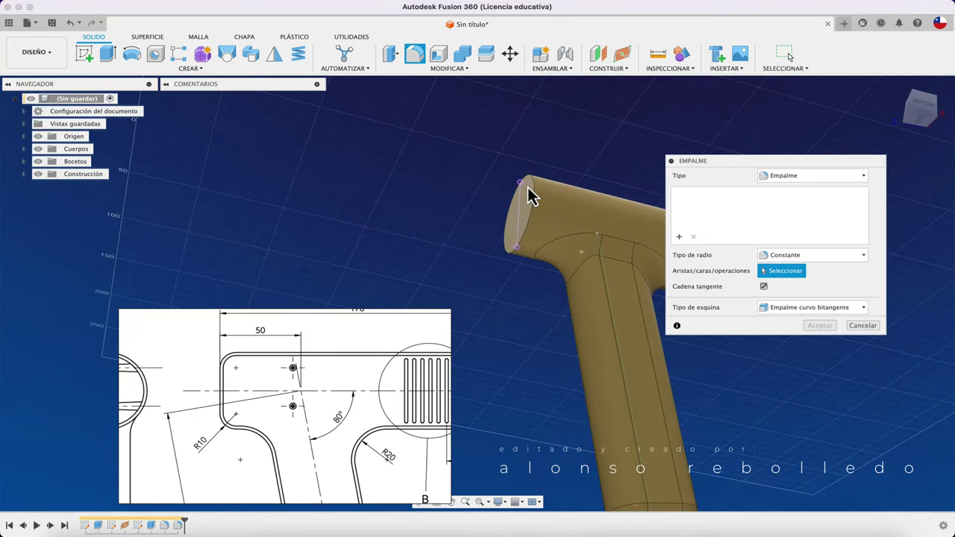
left_click(528, 195)
key("Return")
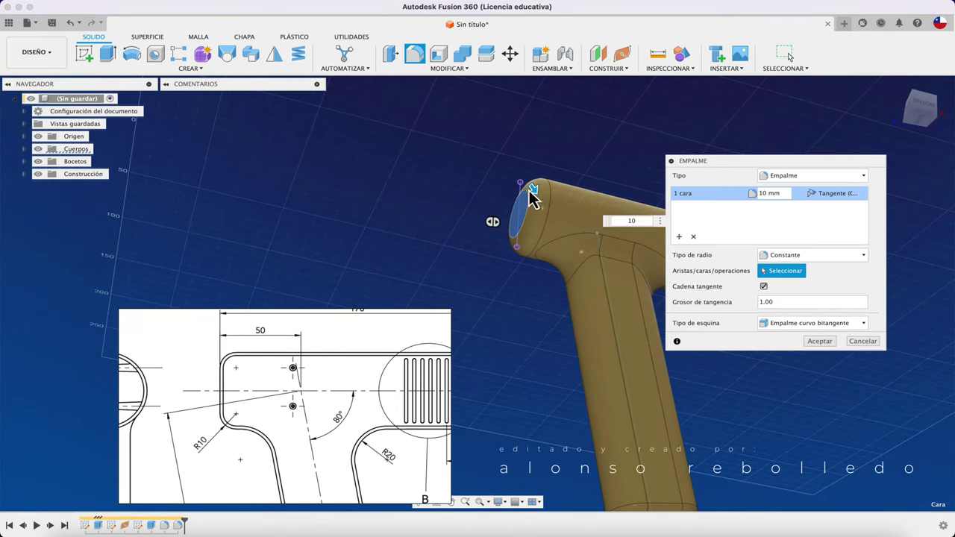
left_click(819, 341)
scroll(470, 377, "down", 5)
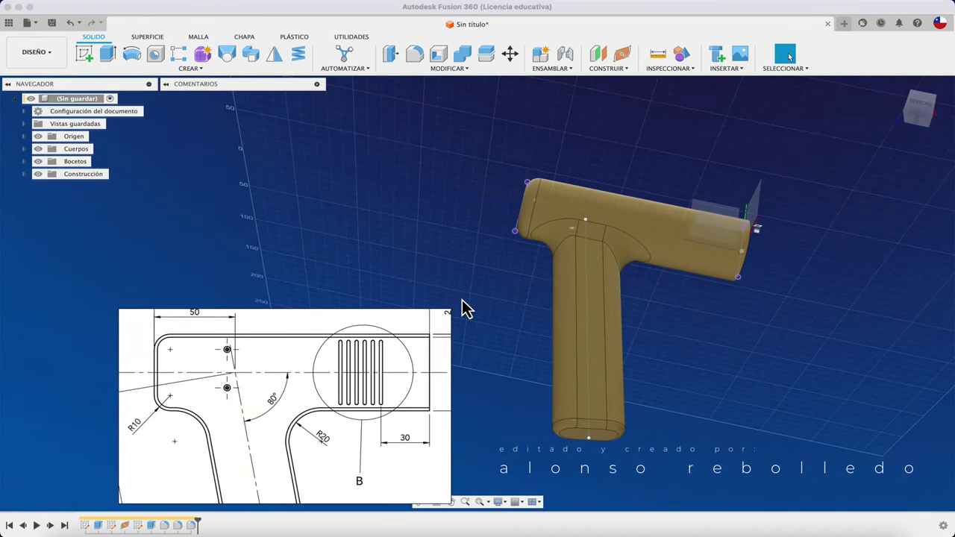
left_click(470, 348)
Step: Shell the body to a 2 mm inside thickness, removing the barrel end face
mouse_move(650, 324)
middle_mouse_down("shift")
mouse_move(622, 335)
mouse_move(550, 332)
mouse_move(441, 254)
middle_mouse_up("shift")
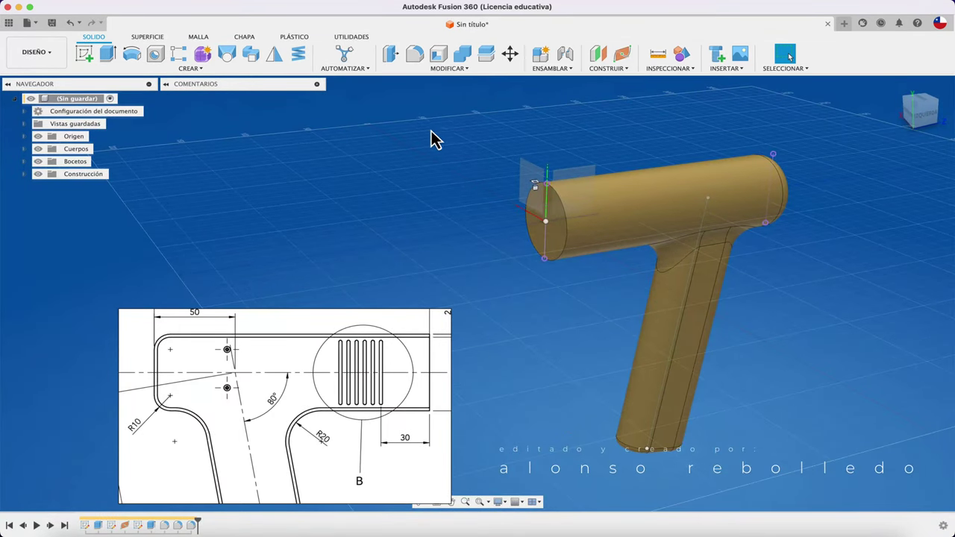
left_click(438, 56)
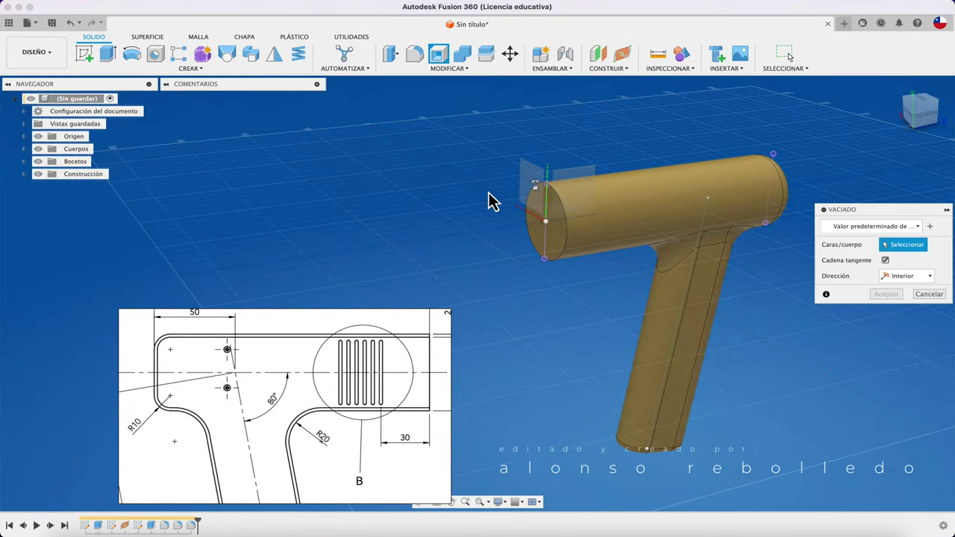
left_click(540, 238)
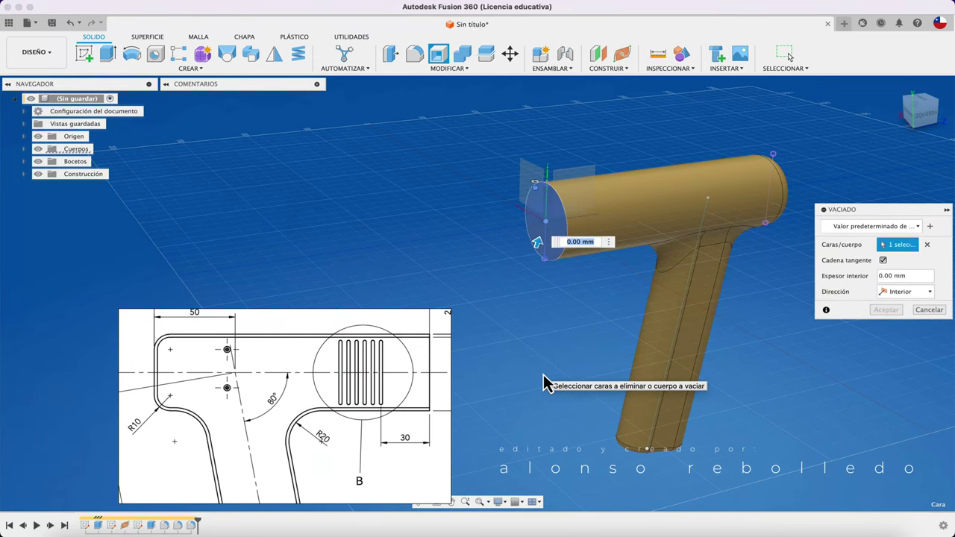
middle_click_drag(562, 432, 735, 401, "shift")
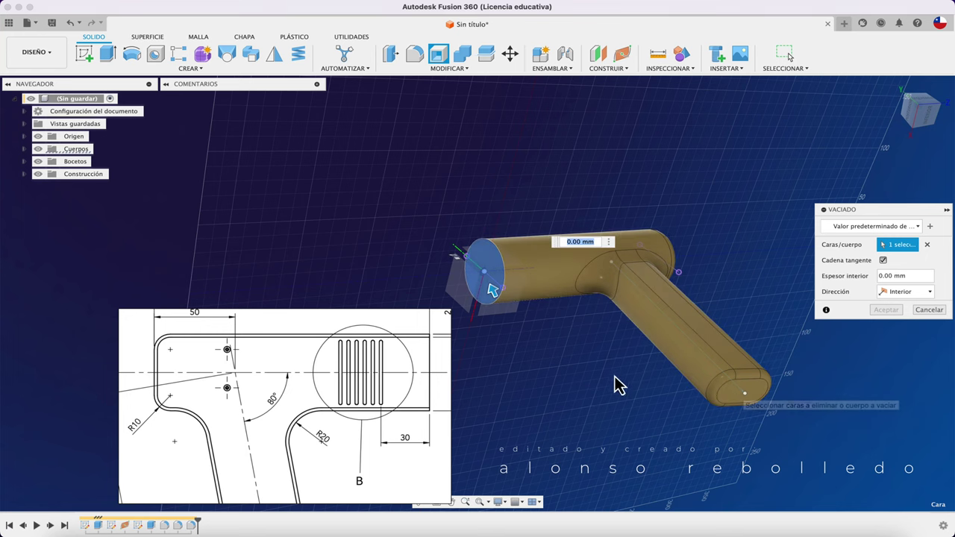
middle_click_drag(735, 394, 584, 387, "shift")
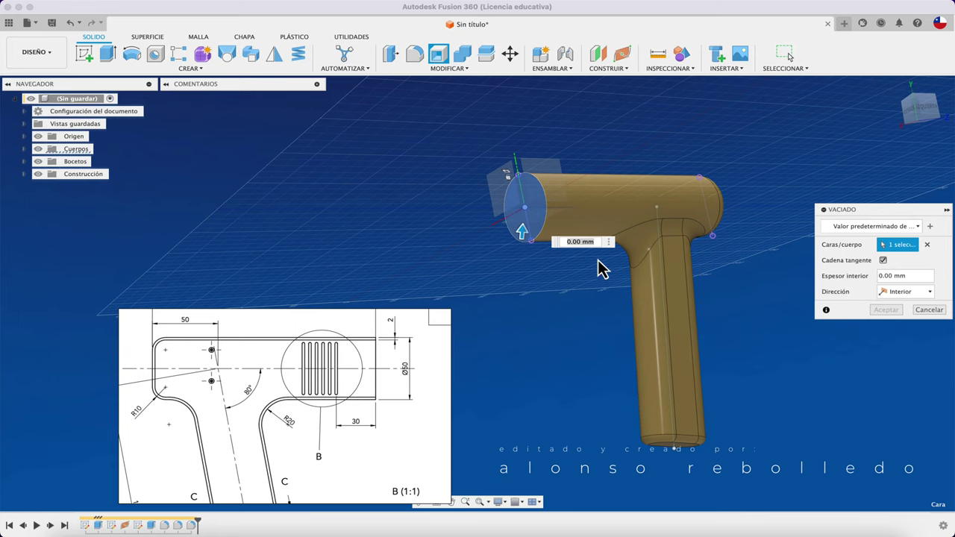
left_click(910, 276)
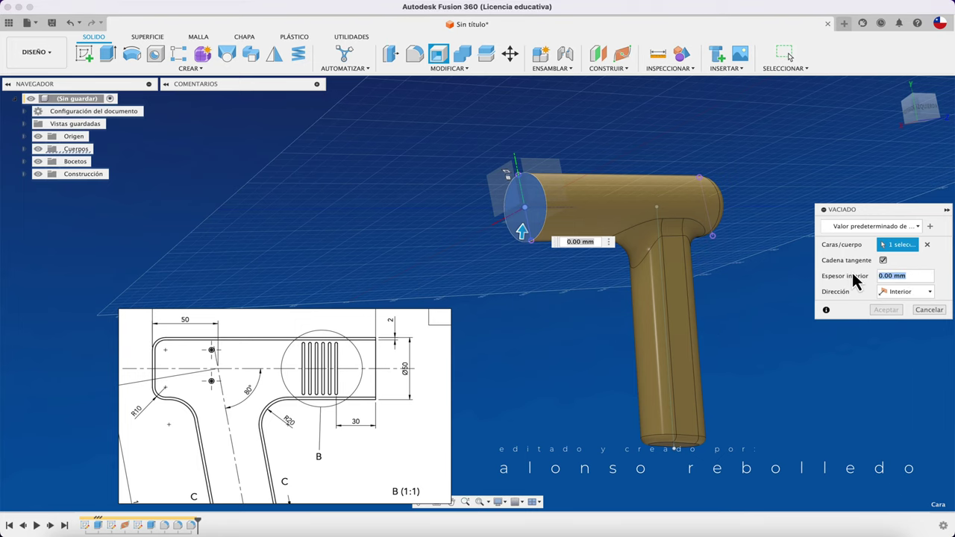
type("2")
left_click(886, 310)
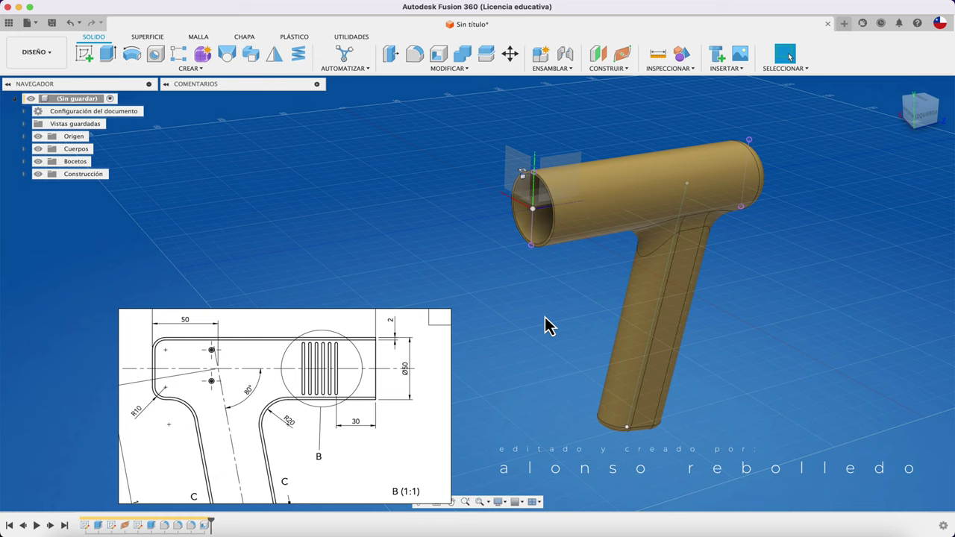
Step: Cut a section analysis on the YZ plane to check the walls, then hide it
left_click(656, 71)
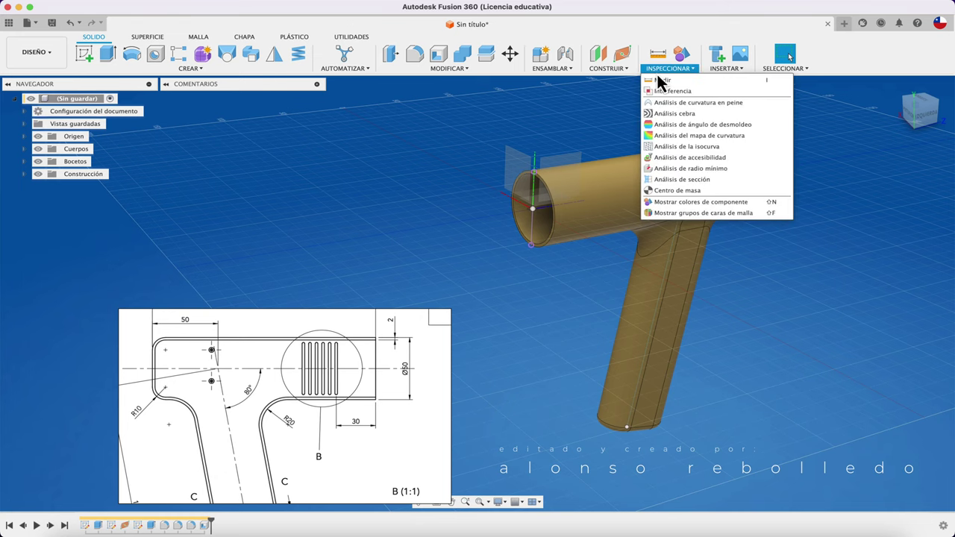
left_click(675, 180)
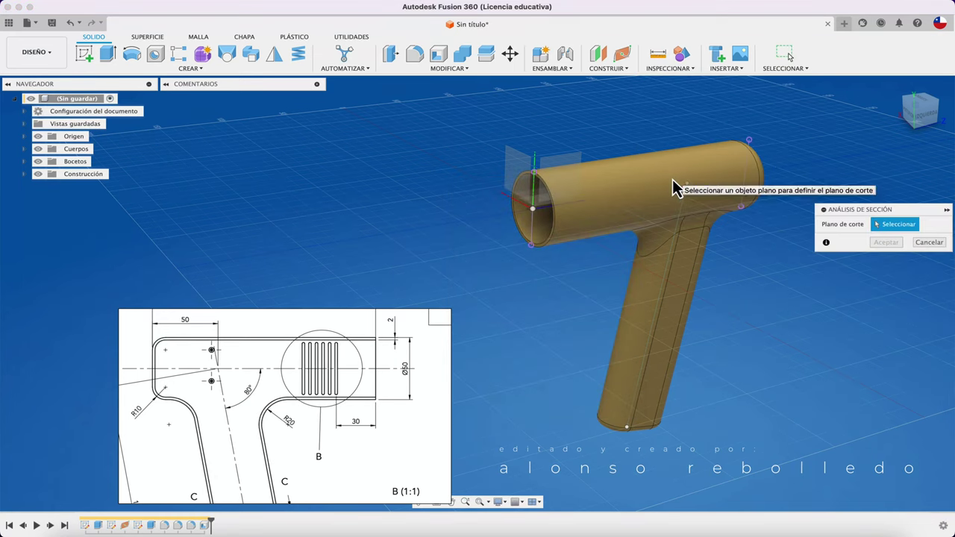
left_click(575, 162)
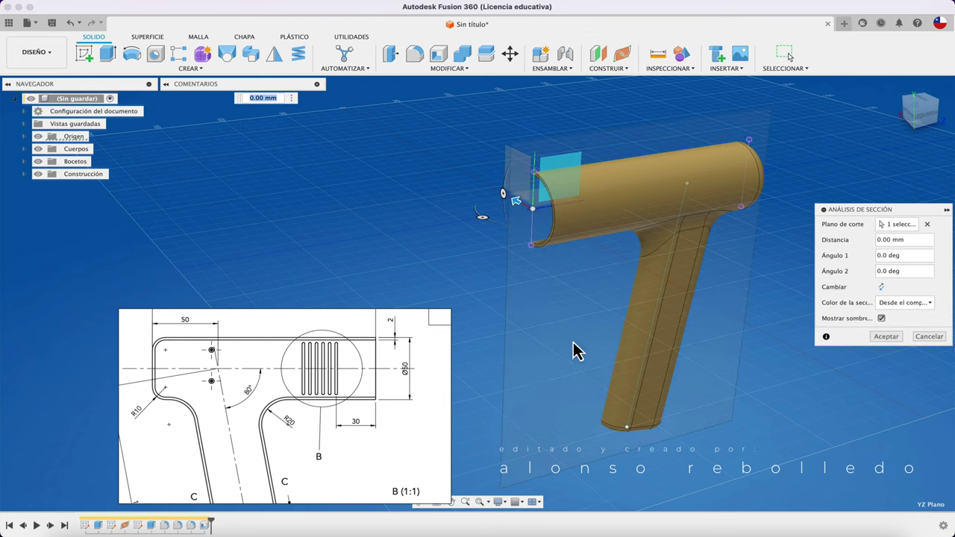
left_click(888, 339)
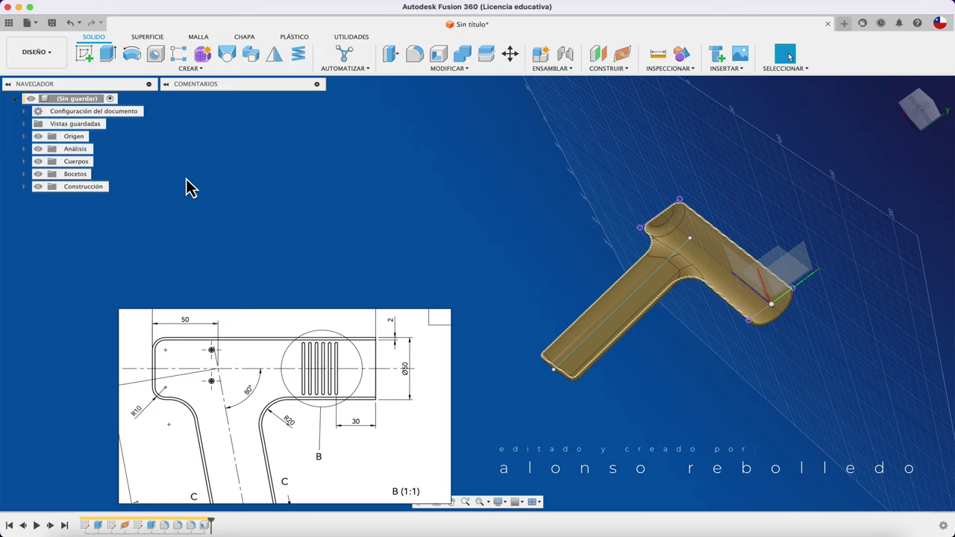
left_click(39, 150)
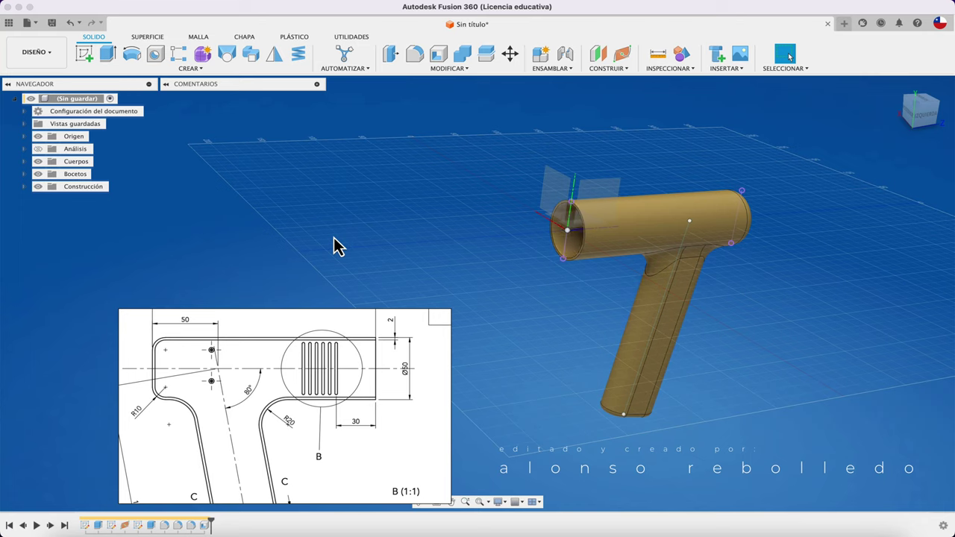
left_click(24, 161)
left_click(86, 174)
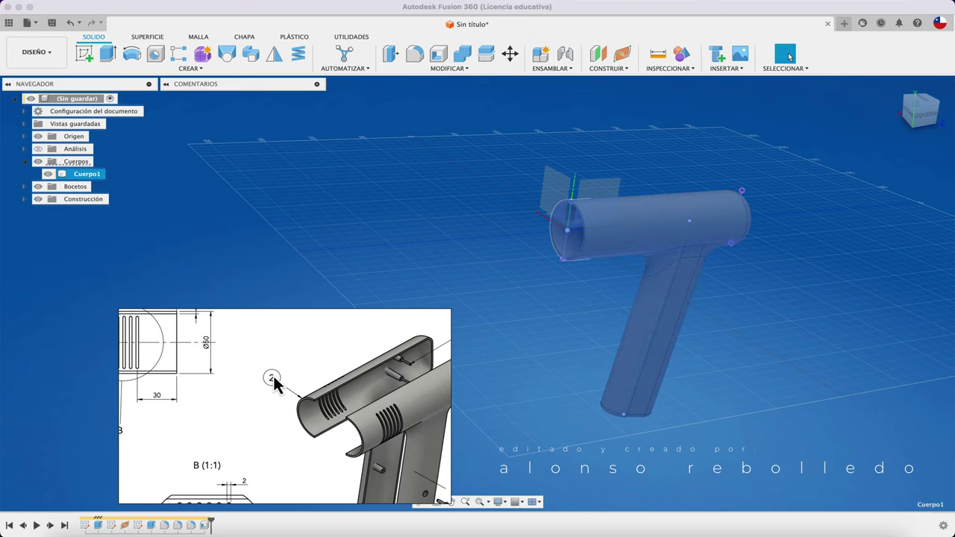
left_click(423, 256)
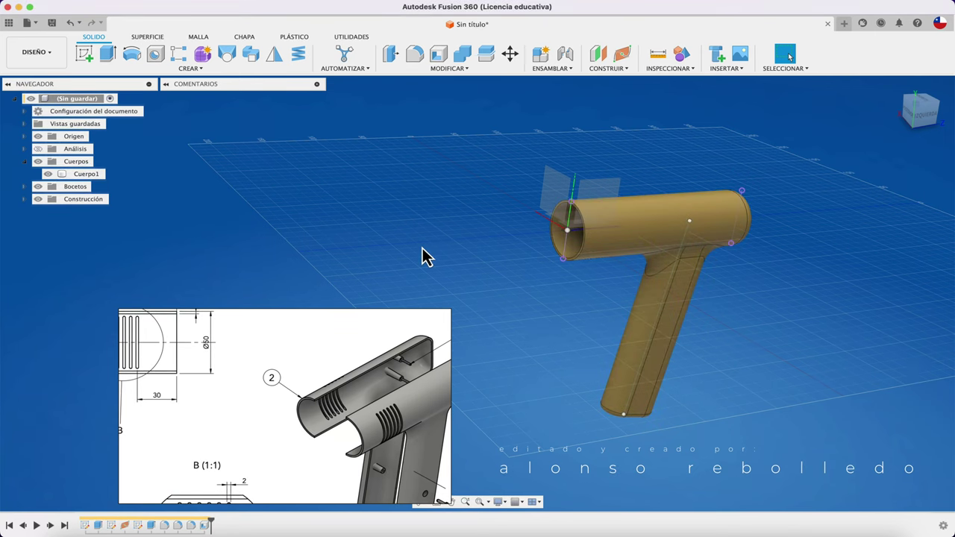
scroll(442, 220, "left", 5, "shift")
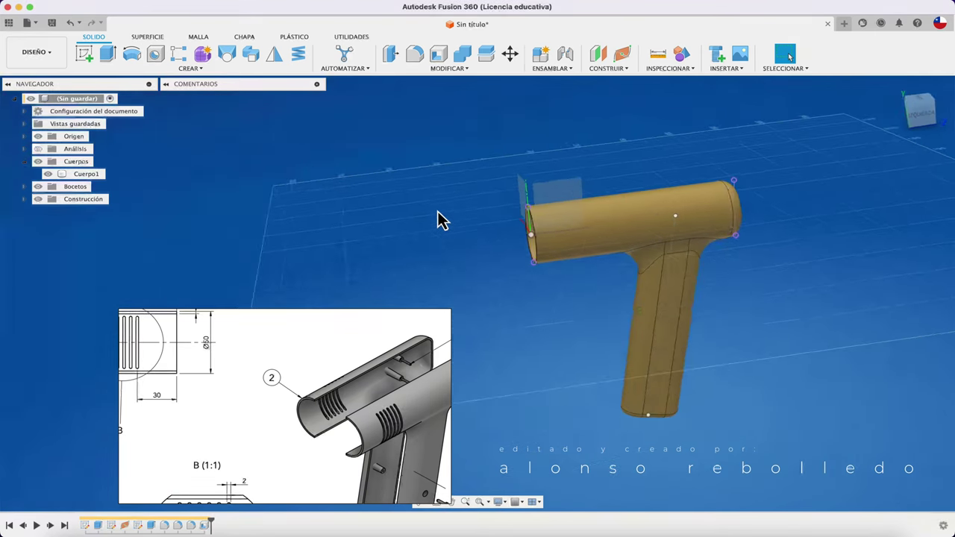
scroll(442, 220, "left", 3, "shift")
scroll(442, 220, "left", 3, "shift")
scroll(442, 221, "left", 3, "shift")
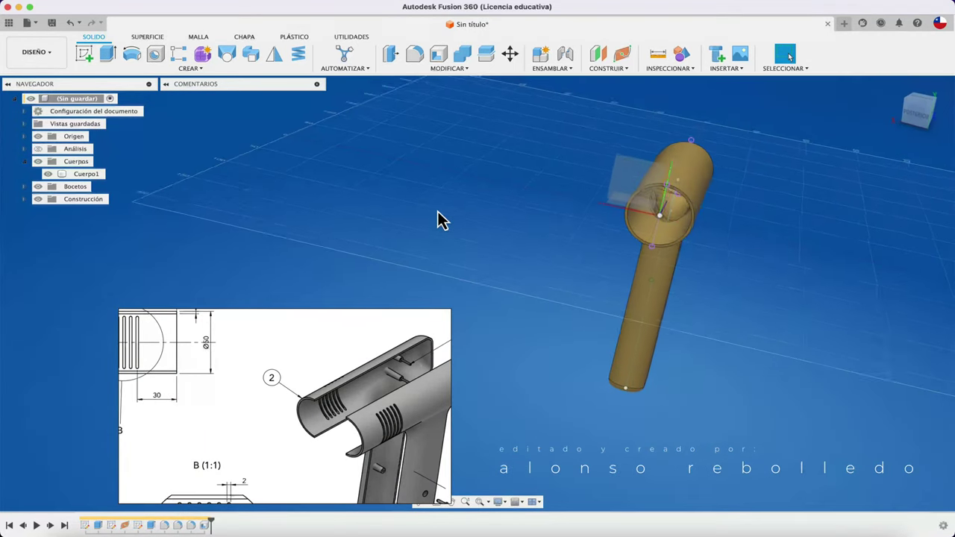
scroll(442, 220, "left", 3, "shift")
scroll(442, 220, "left", 3, "shift")
scroll(440, 217, "left", 3, "shift")
scroll(440, 217, "left", 3, "shift")
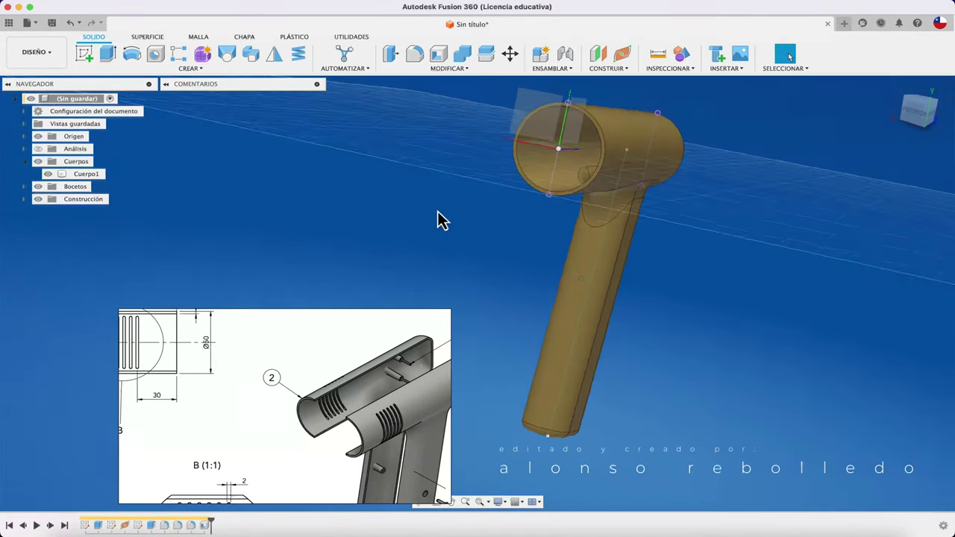
scroll(450, 205, "left", 3, "shift")
scroll(448, 205, "left", 3, "shift")
scroll(443, 202, "left", 3, "shift")
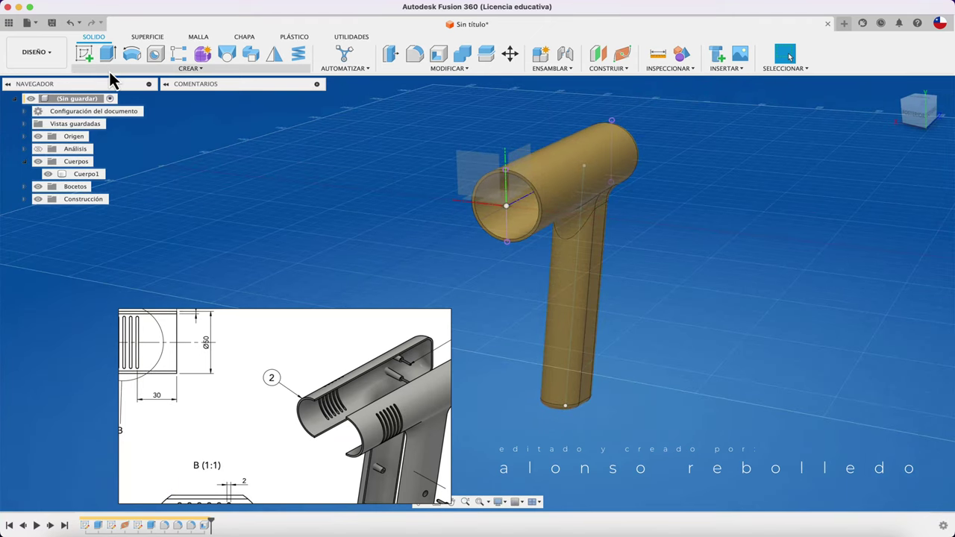
Step: On the tube-end plane, sketch a vertical line from above the barrel to below the handle
left_click(88, 58)
left_click(478, 174)
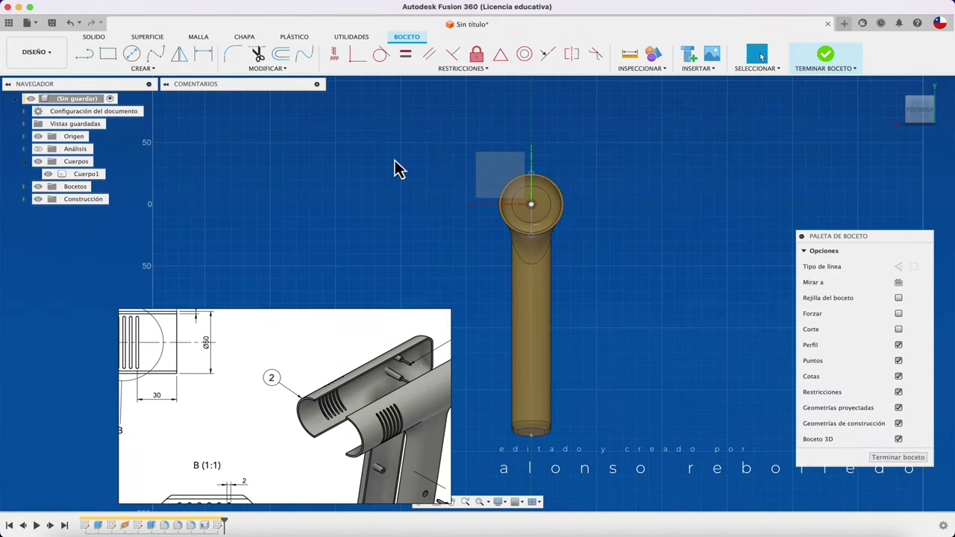
left_click(84, 67)
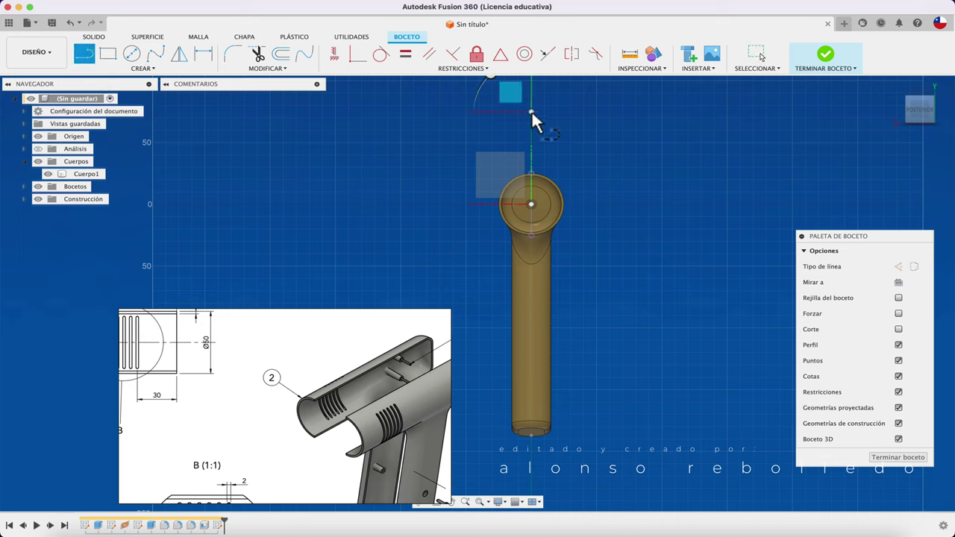
left_click(531, 110)
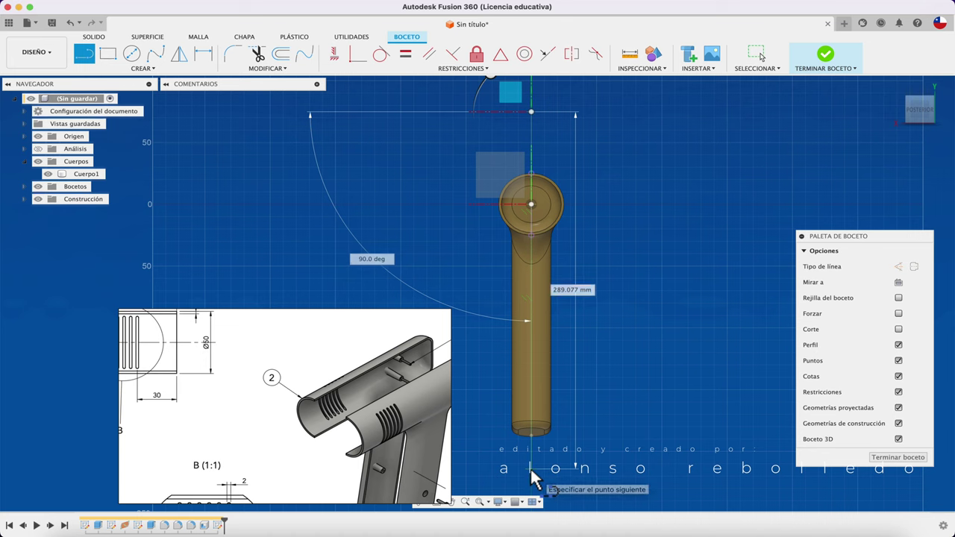
left_click(532, 470)
left_click(904, 457)
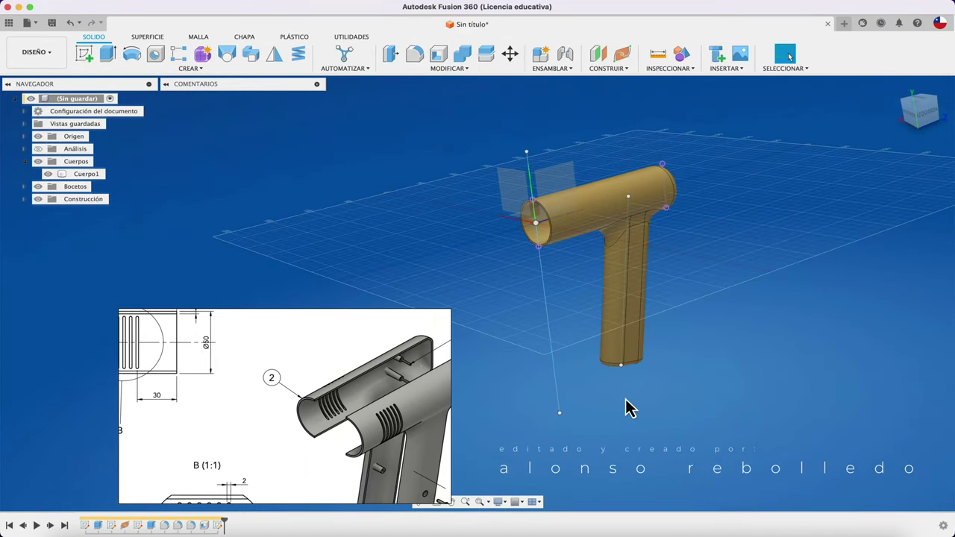
Step: Split the dryer body using the sketched line as the splitting tool
left_click(461, 70)
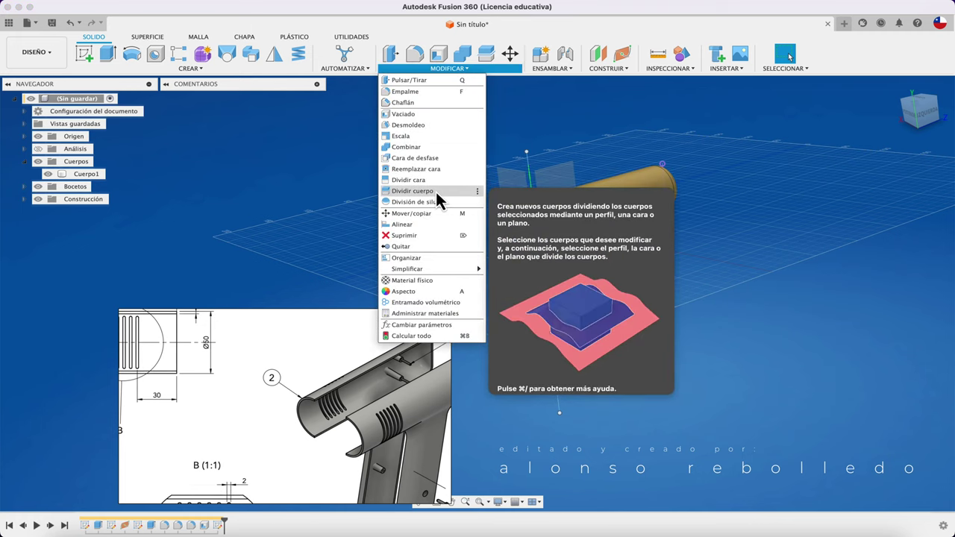
left_click(437, 192)
left_click(661, 196)
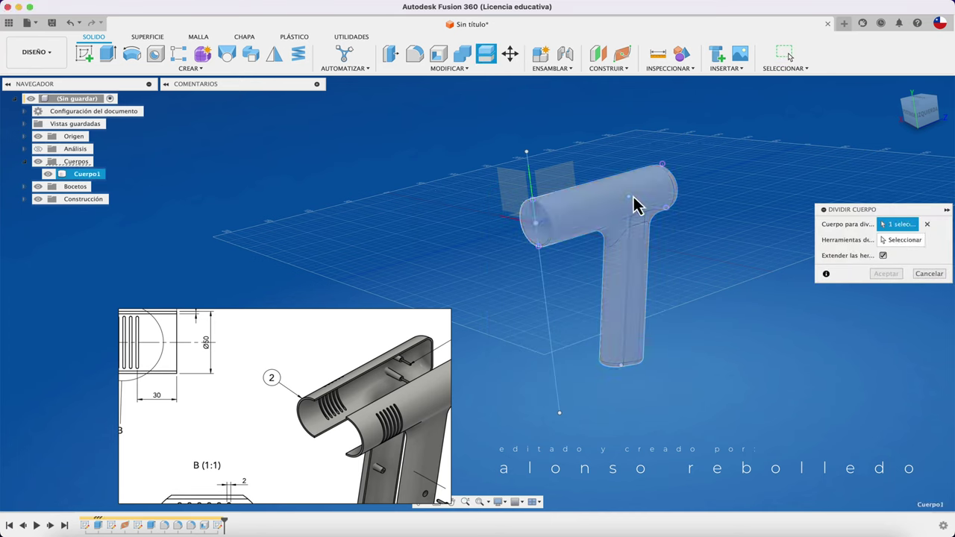
left_click(916, 241)
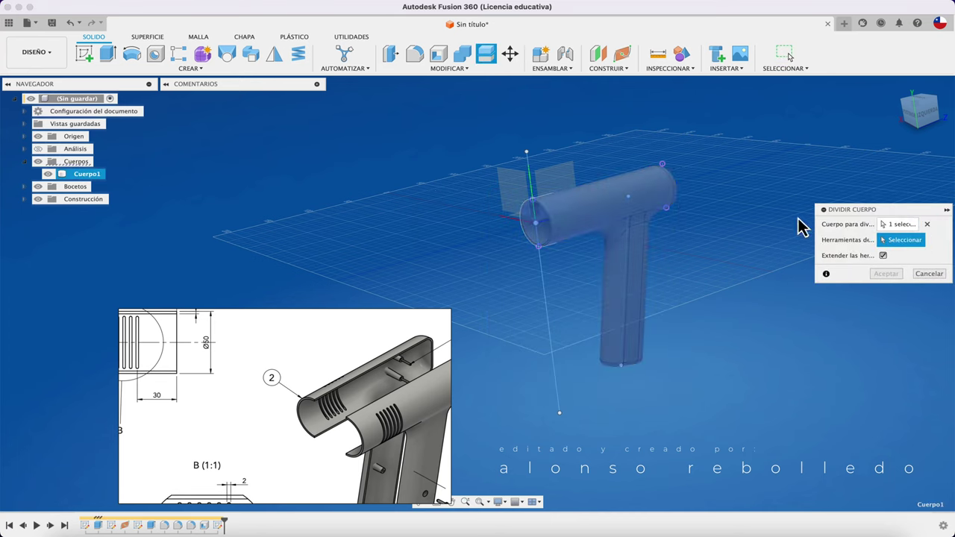
left_click(530, 181)
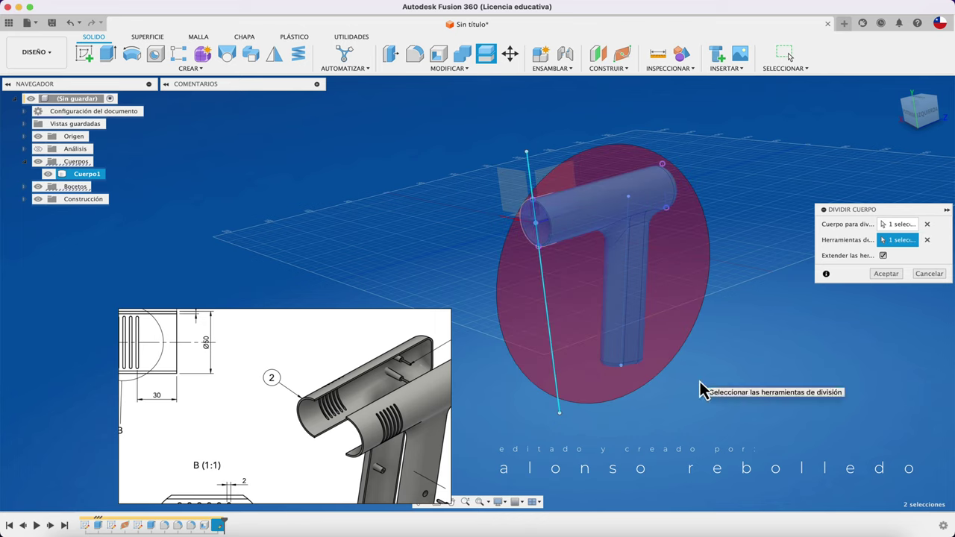
left_click(886, 275)
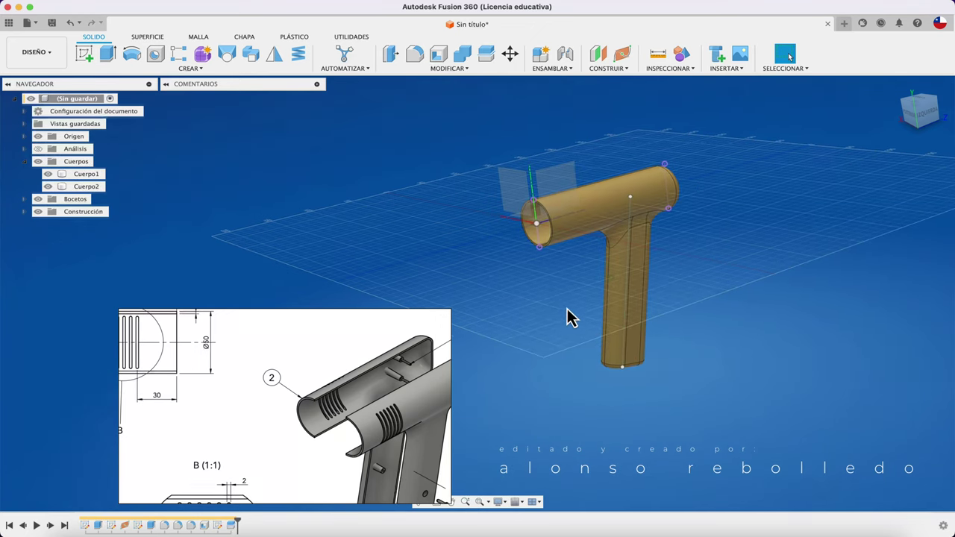
Step: Inspect the halves and make the hidden second half visible so Cuerpo1 and Cuerpo2 both show
scroll(567, 317, "down", 5, "shift")
scroll(575, 305, "up", 5)
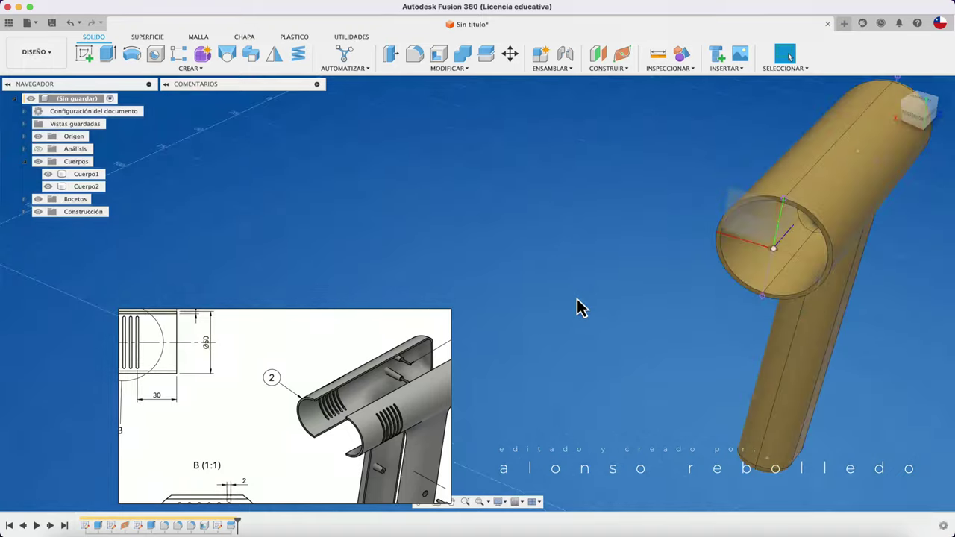
scroll(682, 231, "up", 5)
left_click(750, 176)
scroll(750, 176, "up", 3)
left_click(251, 230)
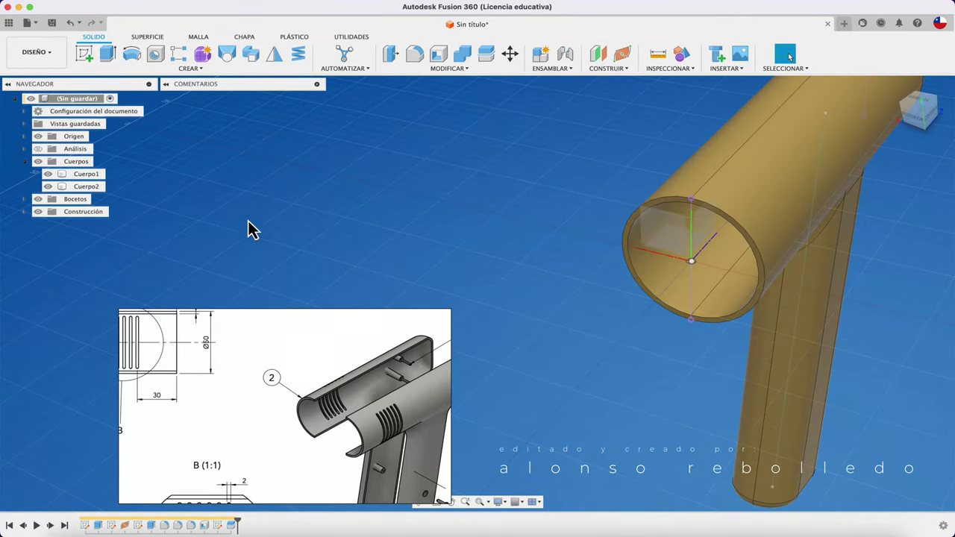
key("F6")
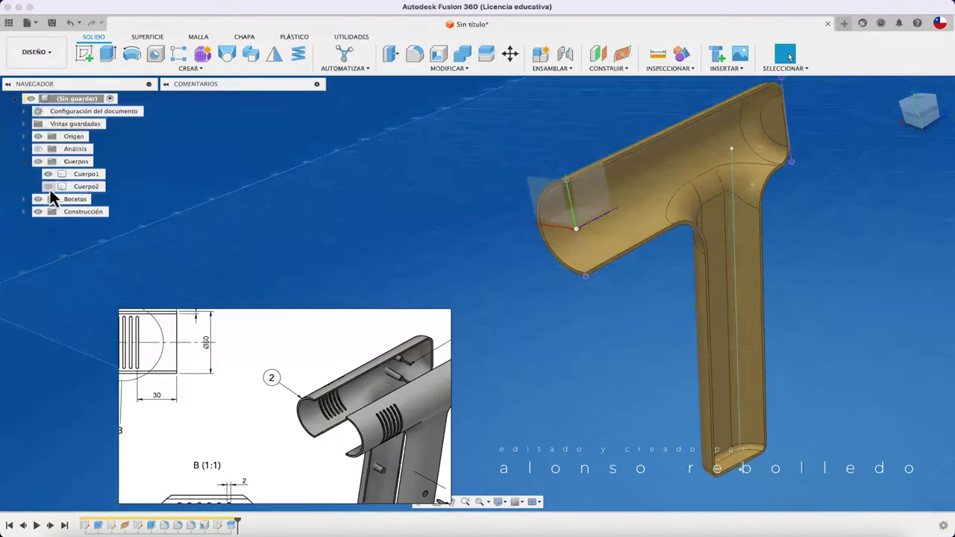
left_click(49, 175)
key("Escape")
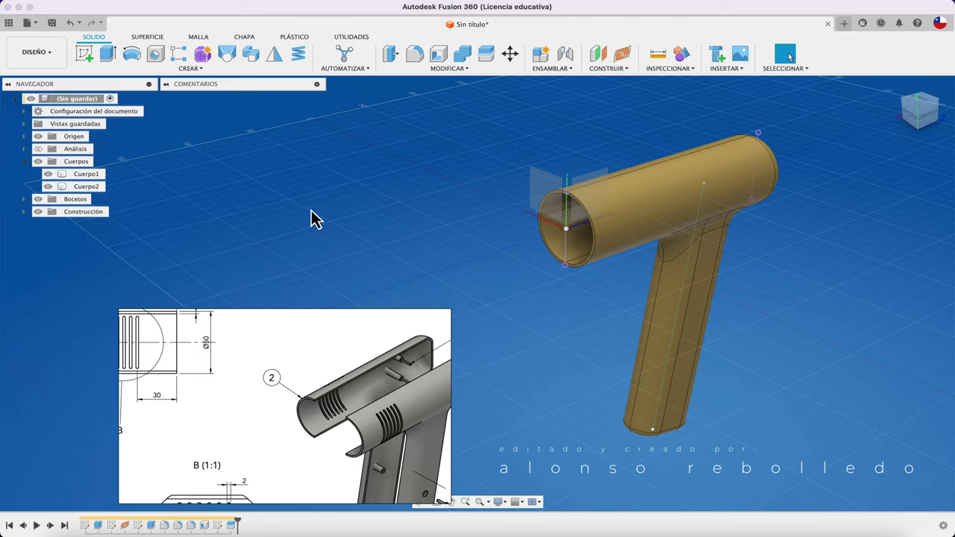
Step: Select both shell bodies and create a component from each body
left_click(89, 175)
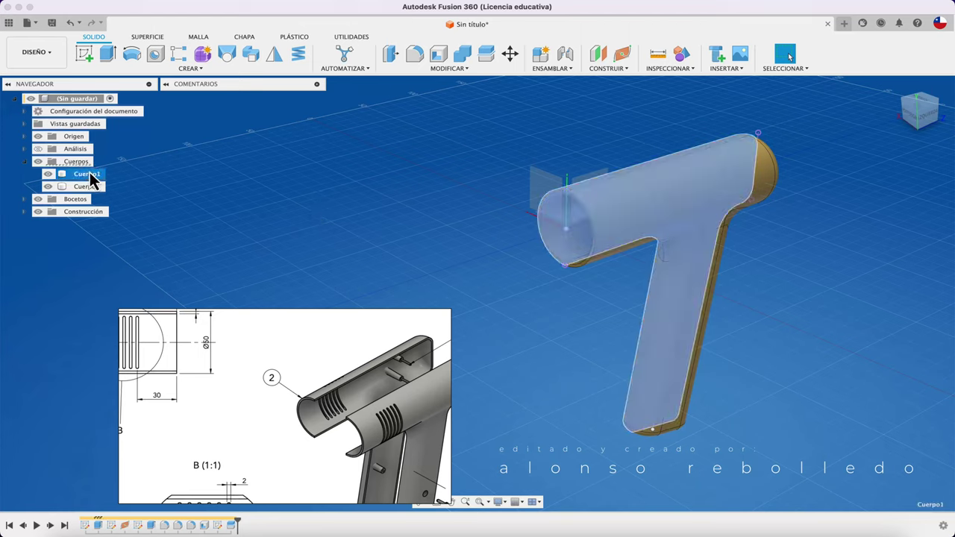
left_click(88, 187, "shift")
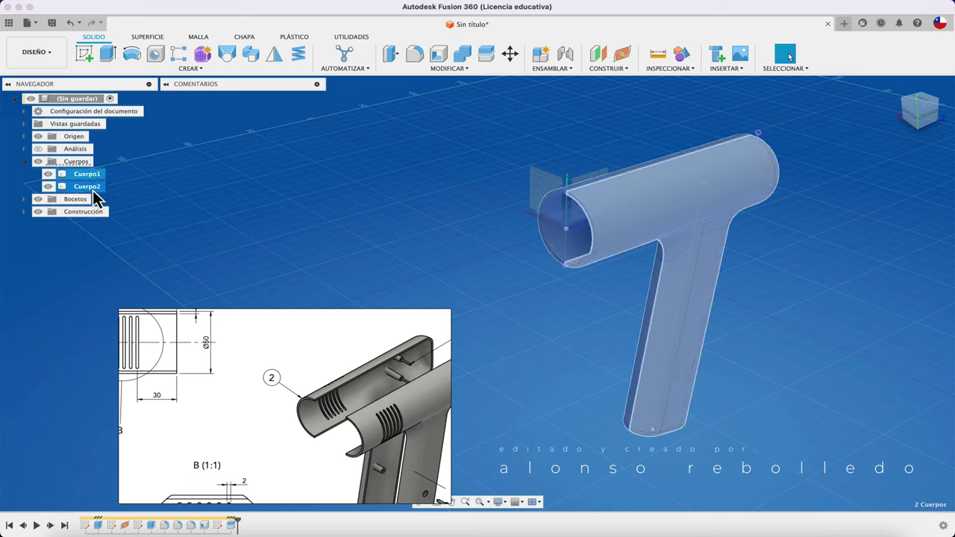
right_click(97, 199)
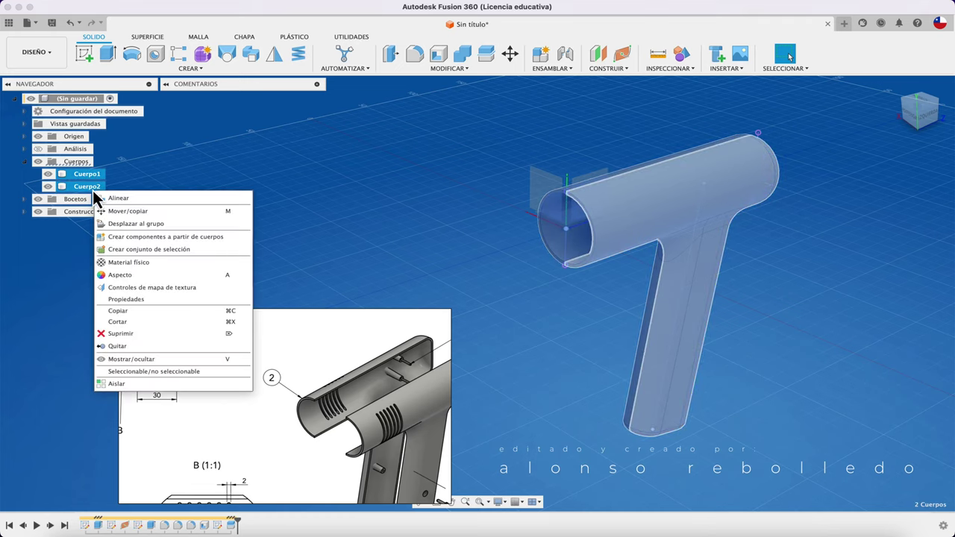
left_click(144, 238)
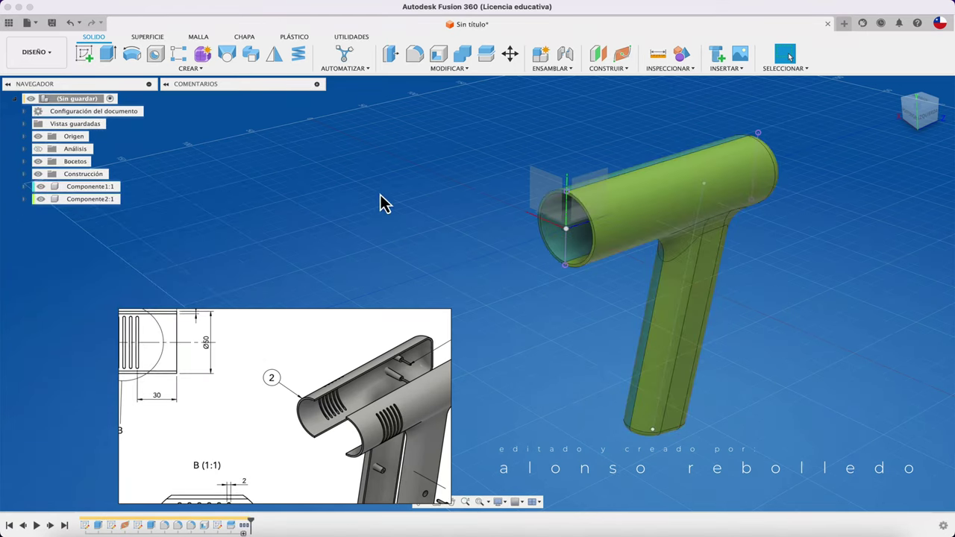
Step: Dismiss the stray command search box and close the Appearance settings
left_click(110, 188)
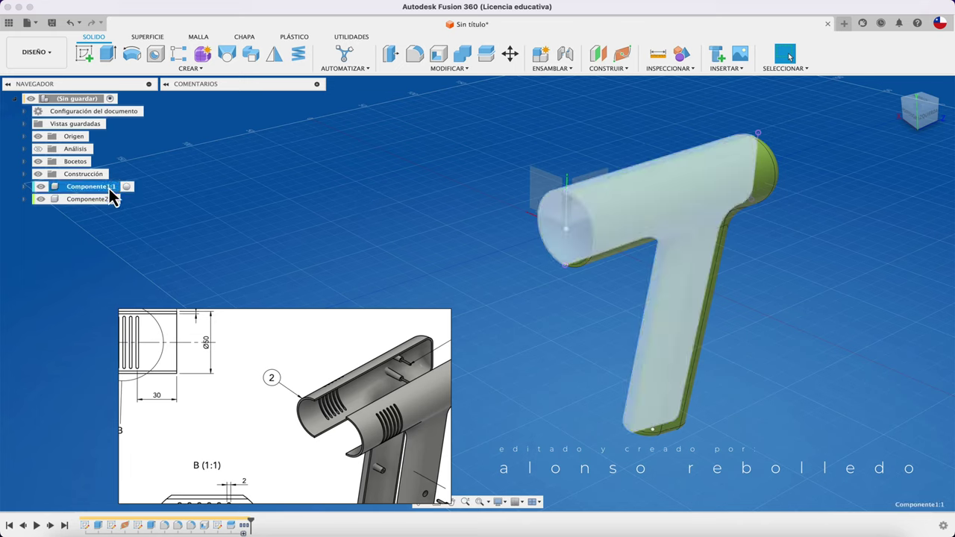
type("asA")
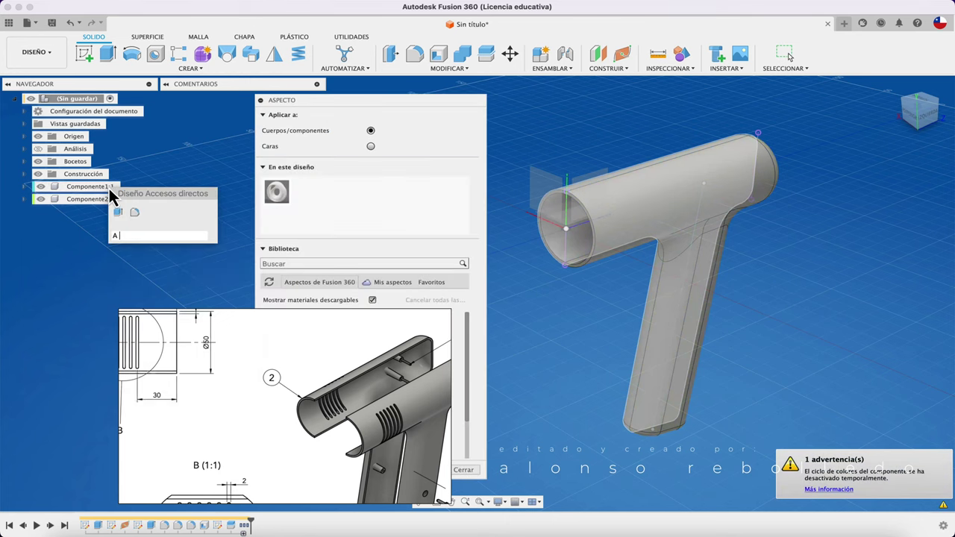
key("Escape")
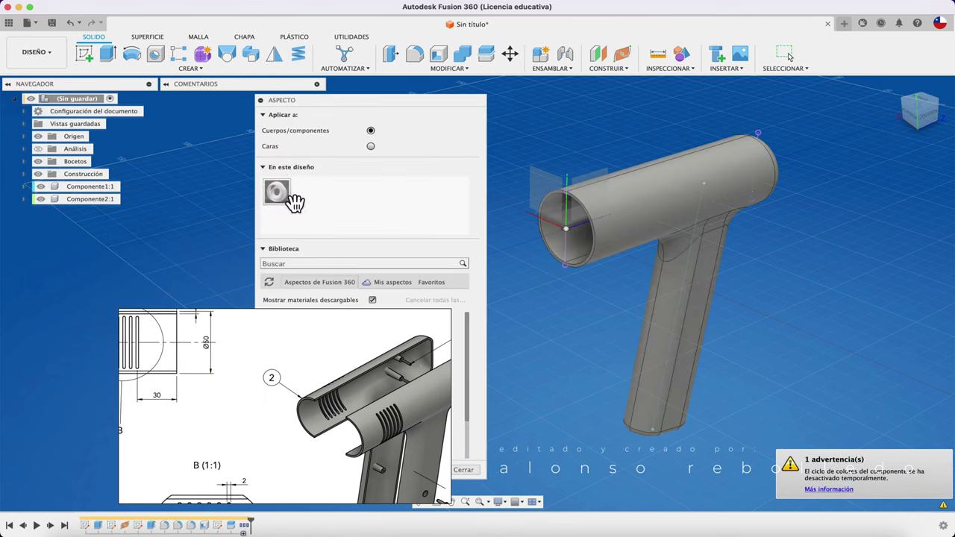
left_click_drag(438, 114, 605, 111)
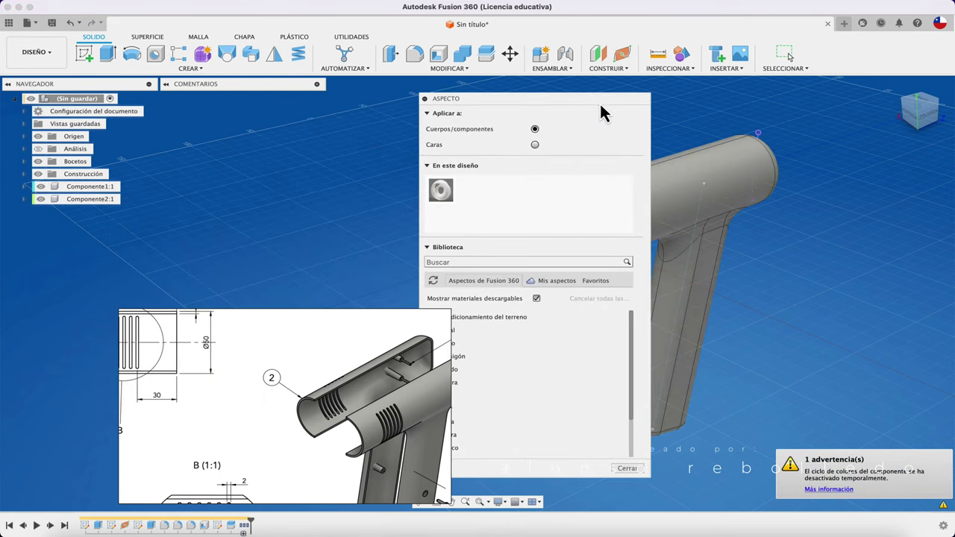
left_click(636, 469)
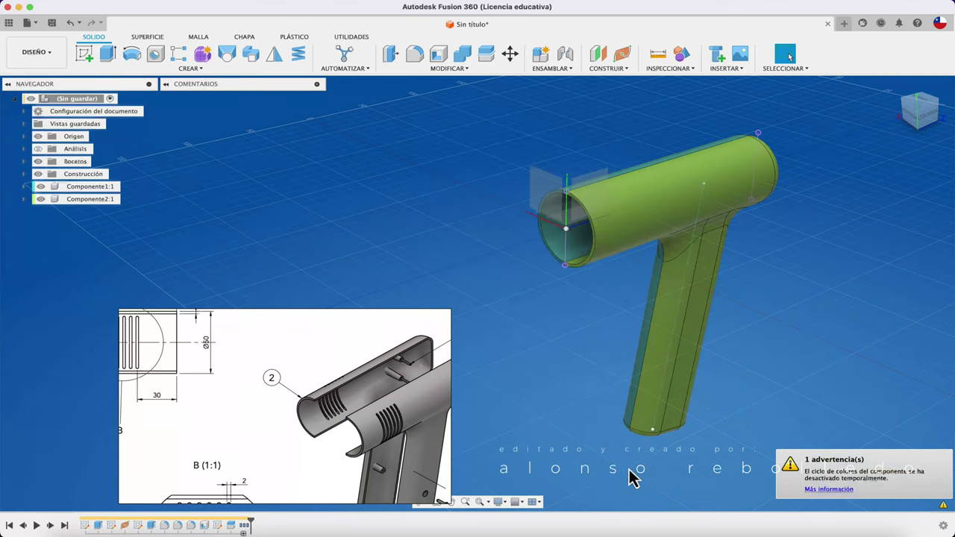
Step: Rename the components CARCASA A and CARCASA B, and turn CARCASA B's visibility back on
left_click(90, 190)
double_click(89, 190)
type("CARCASA A")
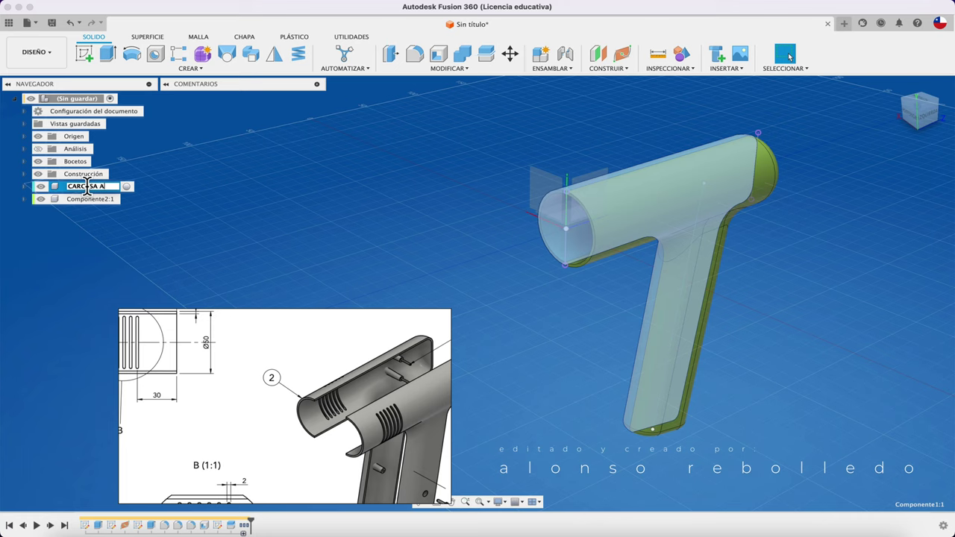
key("Return")
left_click(86, 200)
double_click(86, 200)
type("CARCASA B")
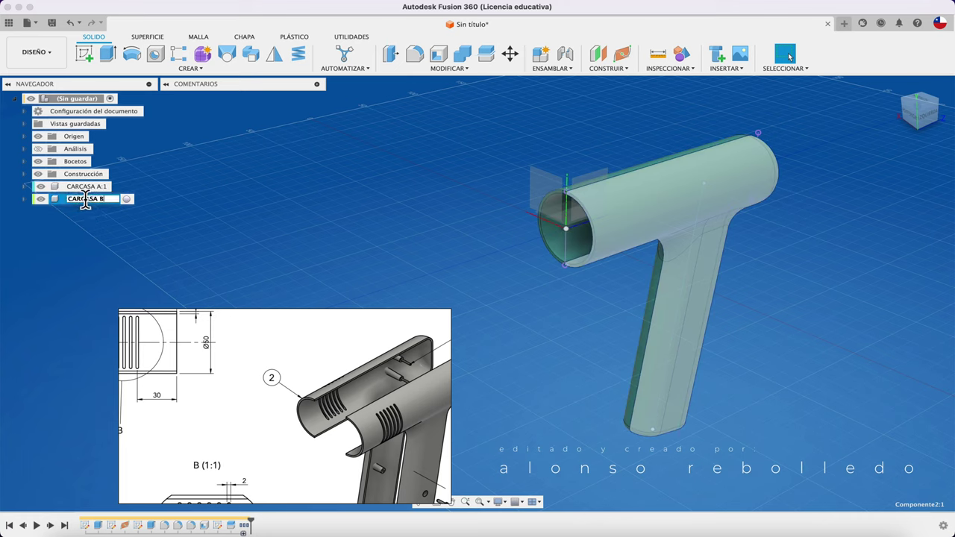
key("Return")
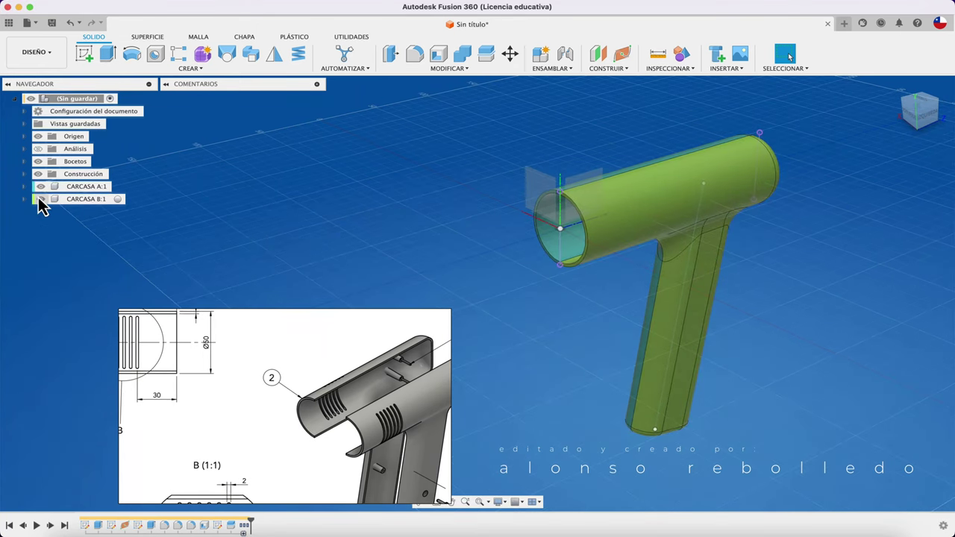
left_click(40, 199)
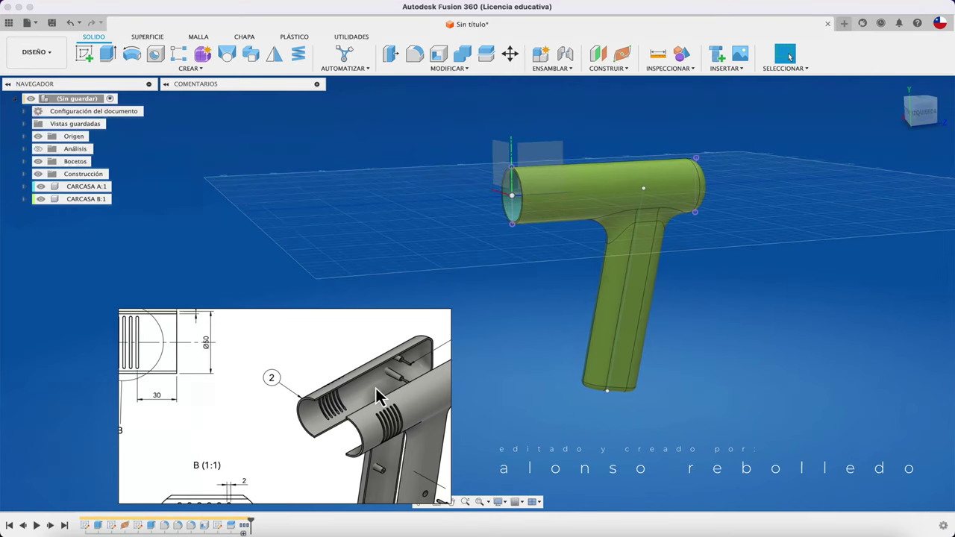
middle_click_drag(382, 410, 355, 384, "shift")
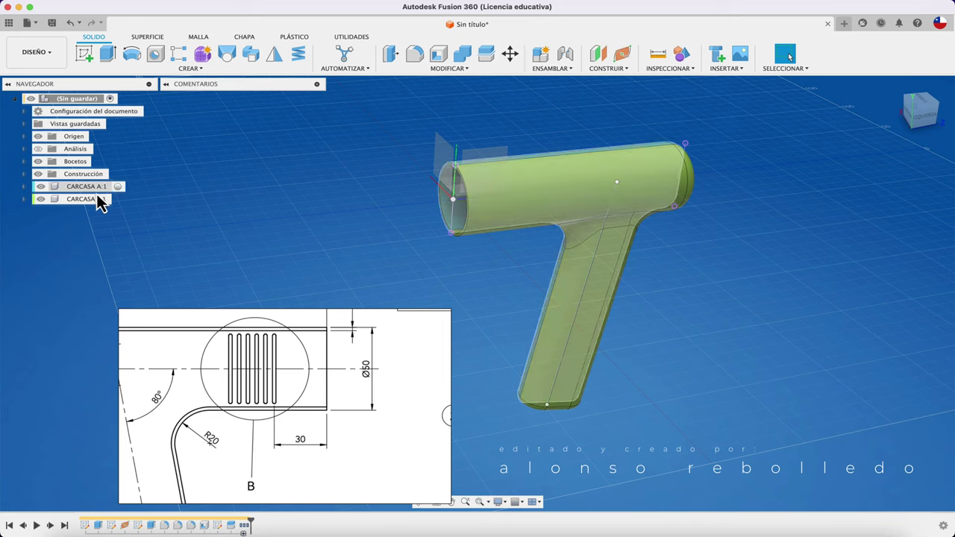
Step: Create an offset construction plane about 100.6 mm into the barrel from its end face
left_click(597, 53)
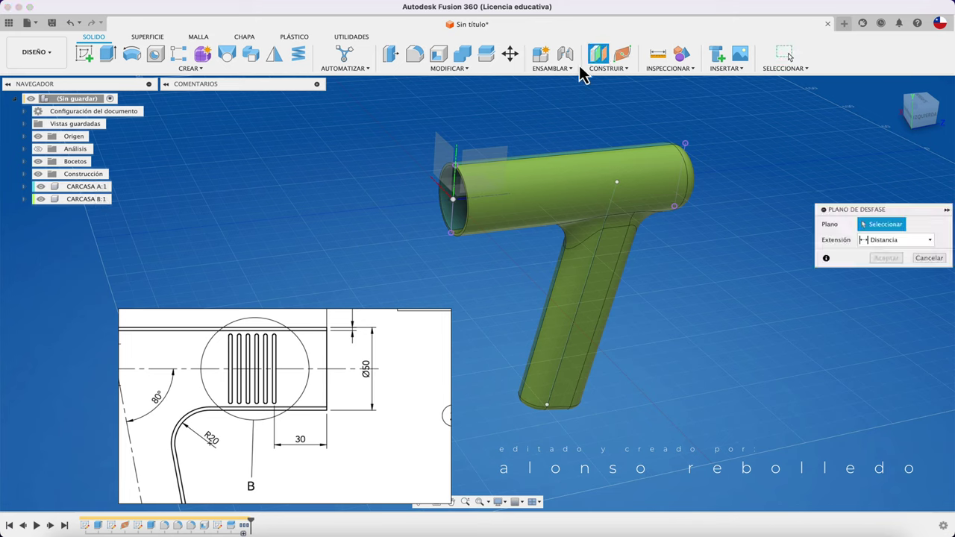
left_click(492, 159)
left_click_drag(471, 179, 532, 247)
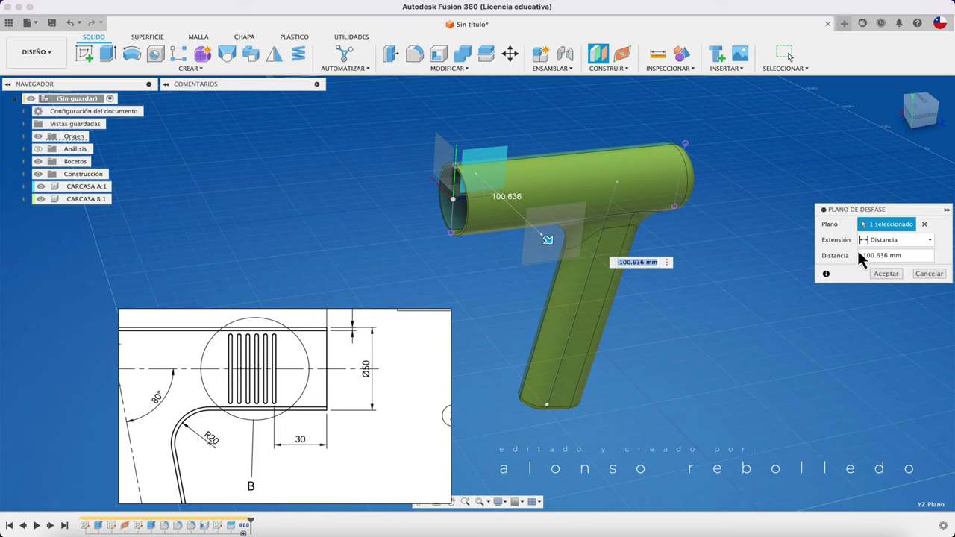
left_click(887, 274)
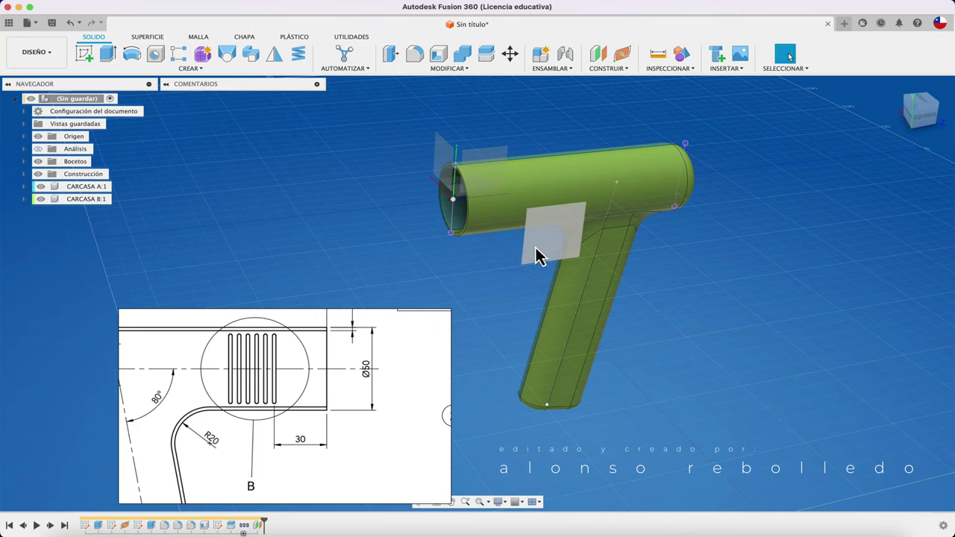
left_click(82, 55)
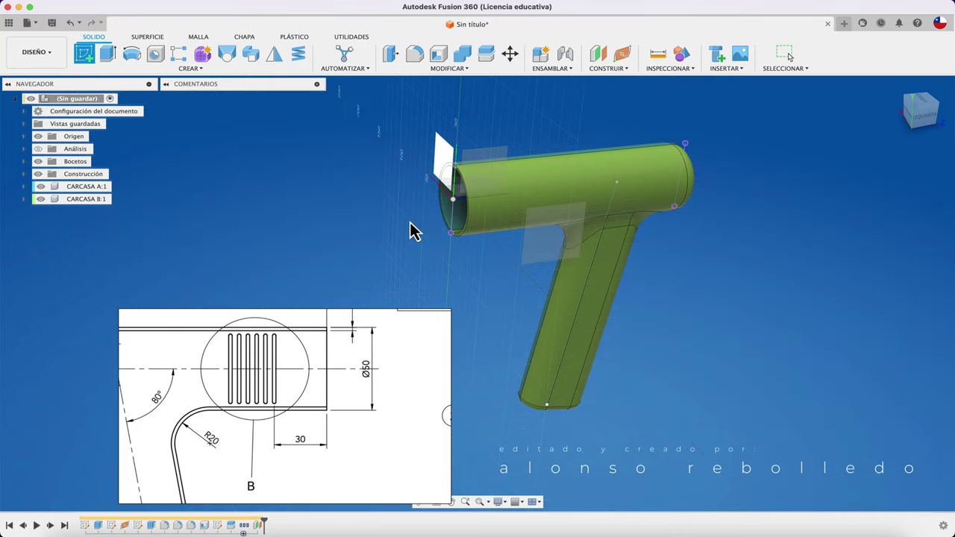
Step: Begin a sketch on the offset plane and try a centre-to-centre slot, then cancel it
left_click(494, 224)
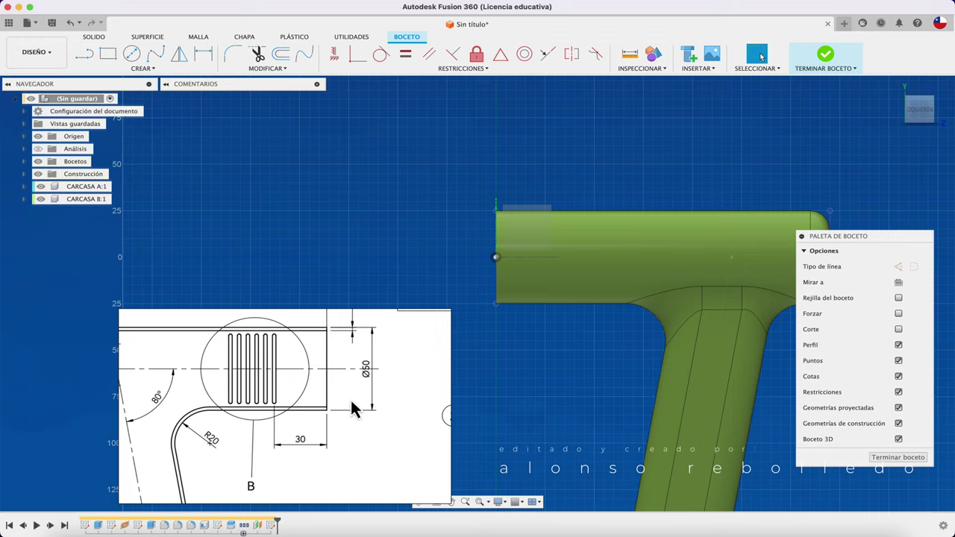
left_click(139, 68)
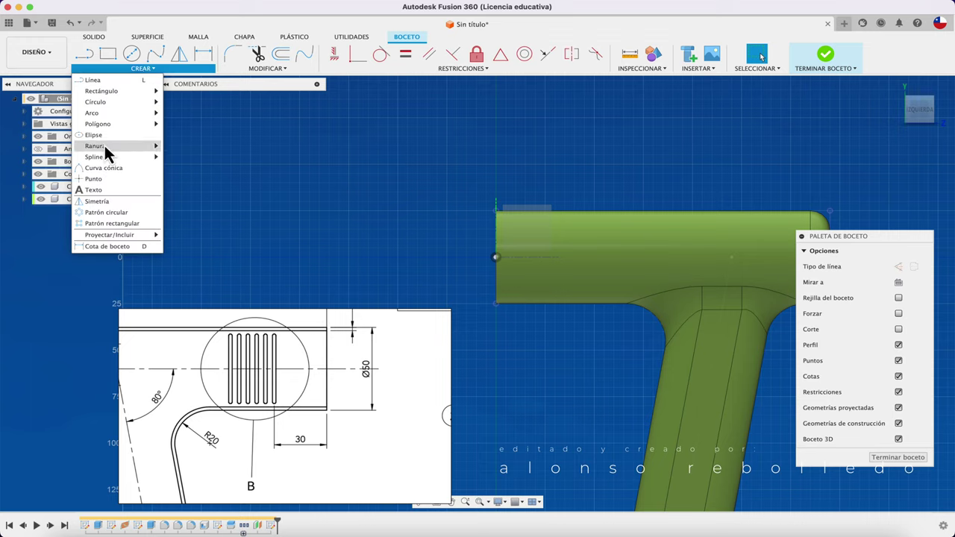
mouse_move(96, 145)
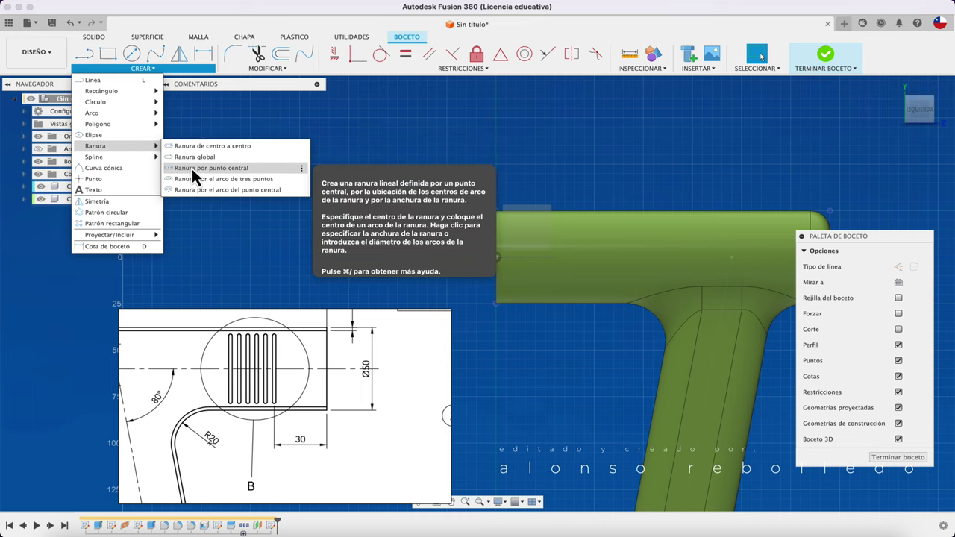
left_click(284, 314)
scroll(276, 388, "up", 5)
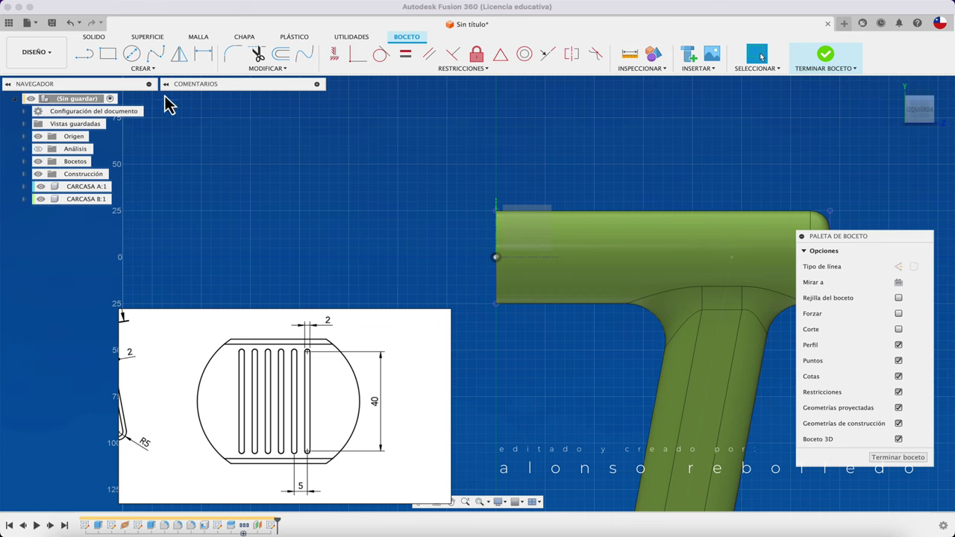
left_click(156, 70)
mouse_move(95, 146)
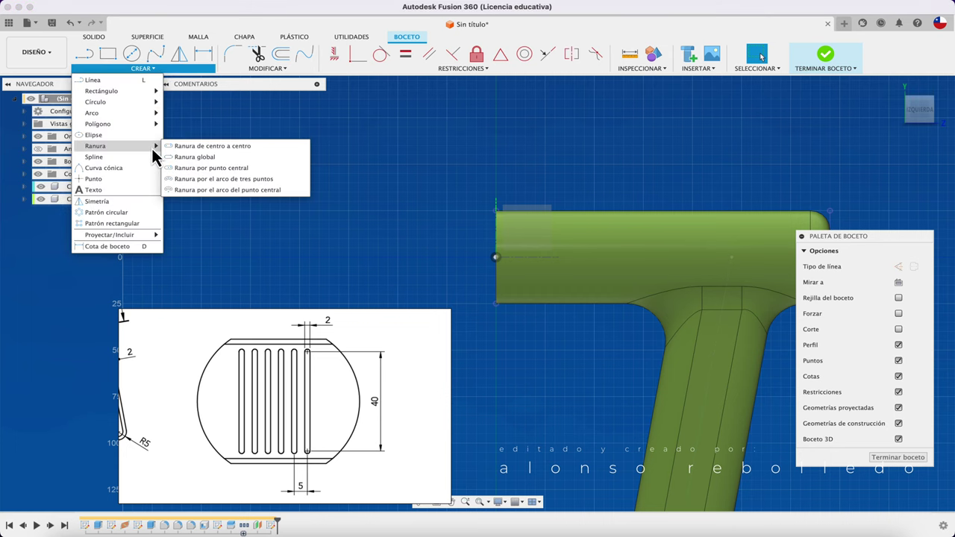
left_click(191, 147)
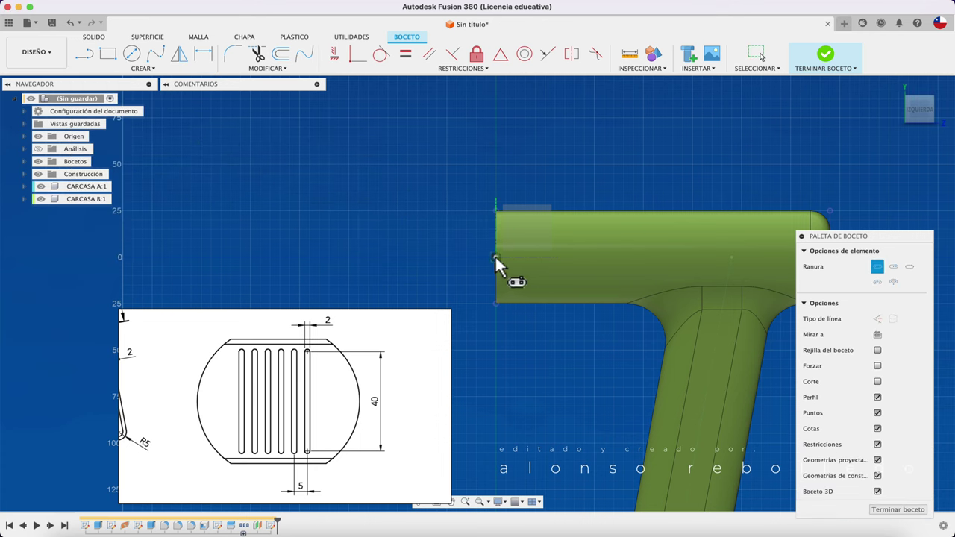
left_click(540, 256)
left_click(539, 289)
key("Escape")
Step: Draw a narrow vertical centre-point slot across the barrel
left_click(157, 68)
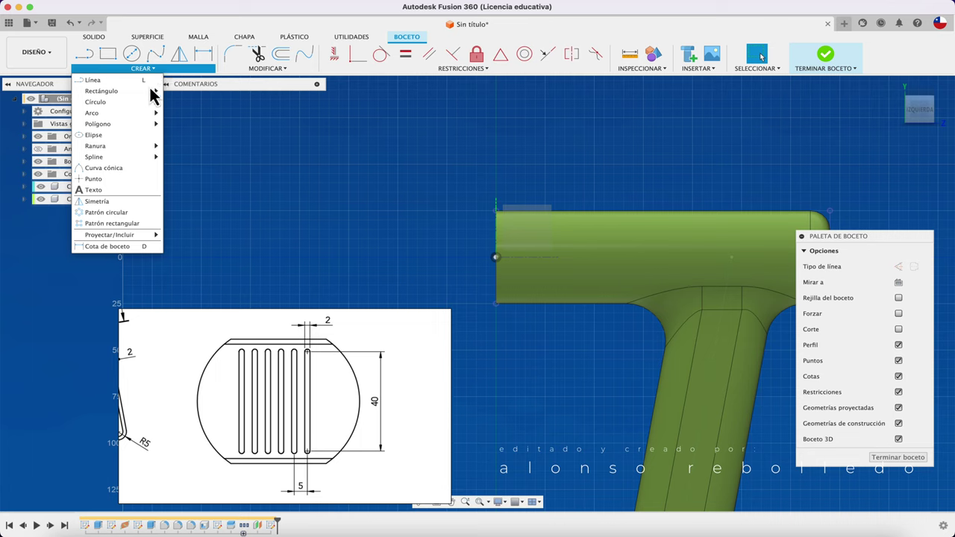
mouse_move(96, 146)
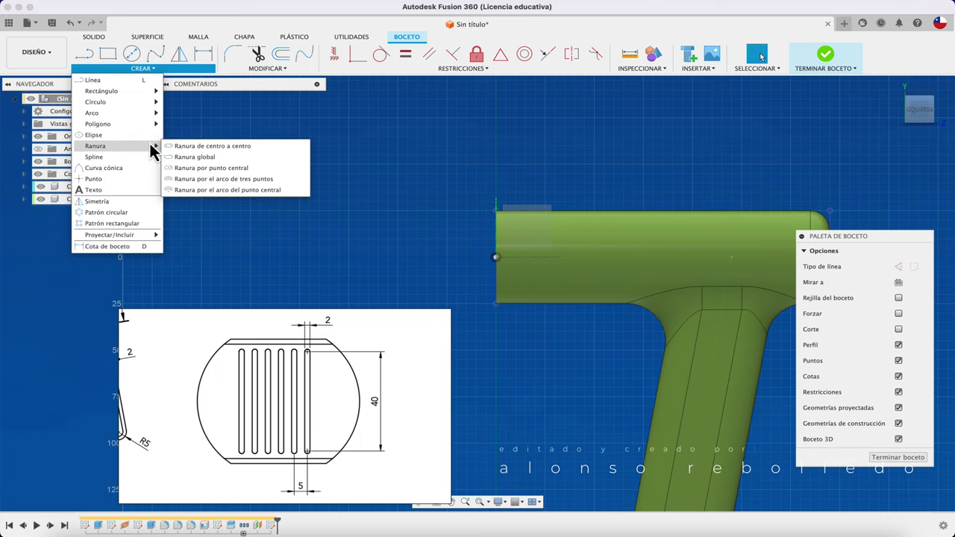
left_click(186, 170)
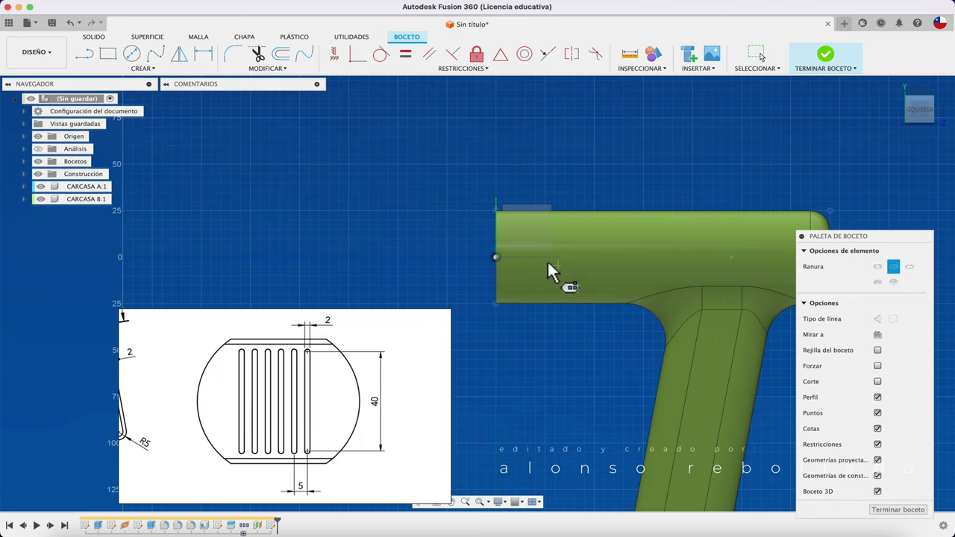
left_click(495, 255)
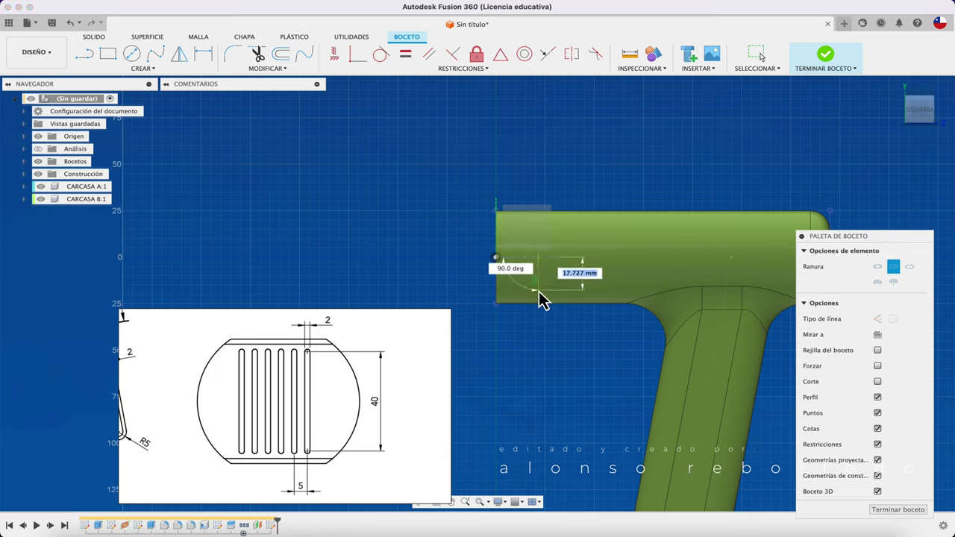
left_click(540, 285)
left_click(542, 287)
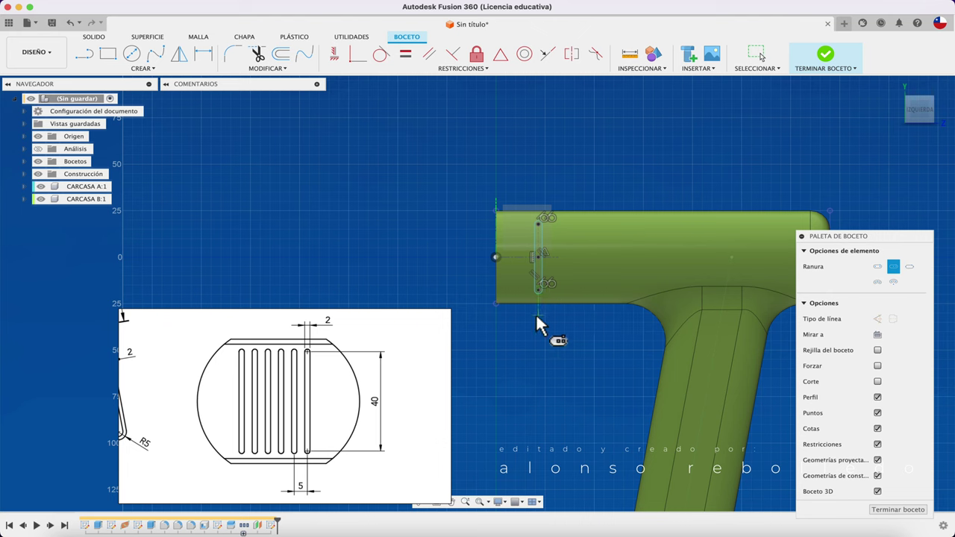
scroll(535, 314, "up", 2)
scroll(536, 313, "up", 2)
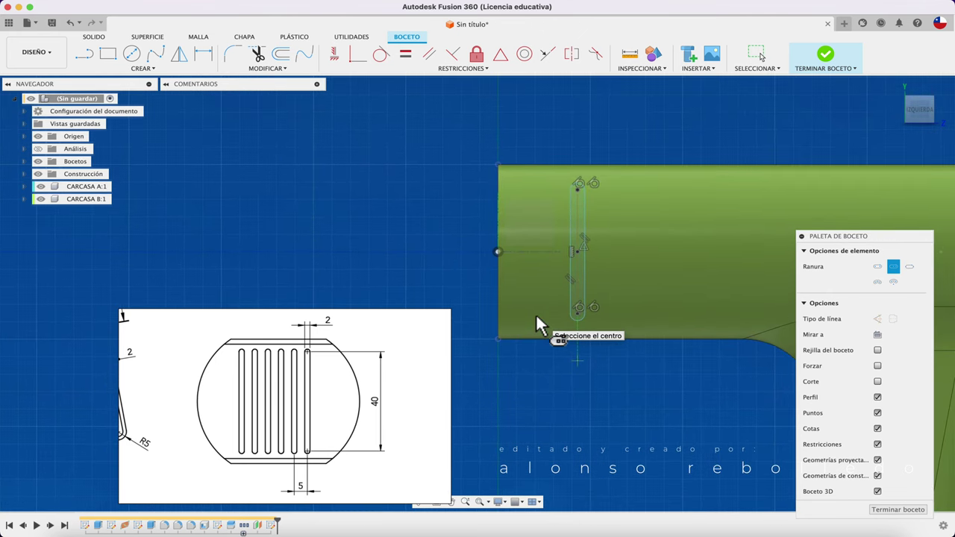
Step: Dimension the slot between its end points to a 40 mm length
key("Escape")
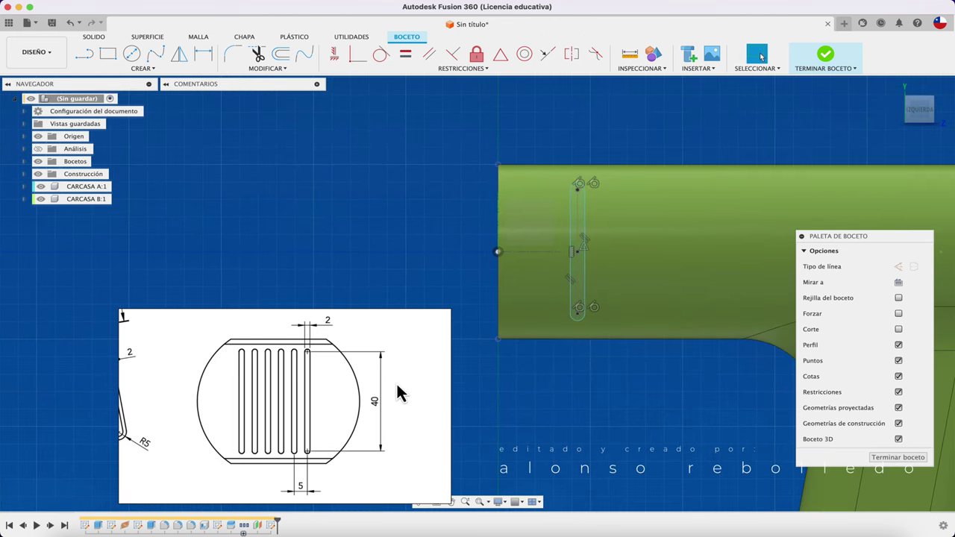
scroll(309, 459, "up", 2)
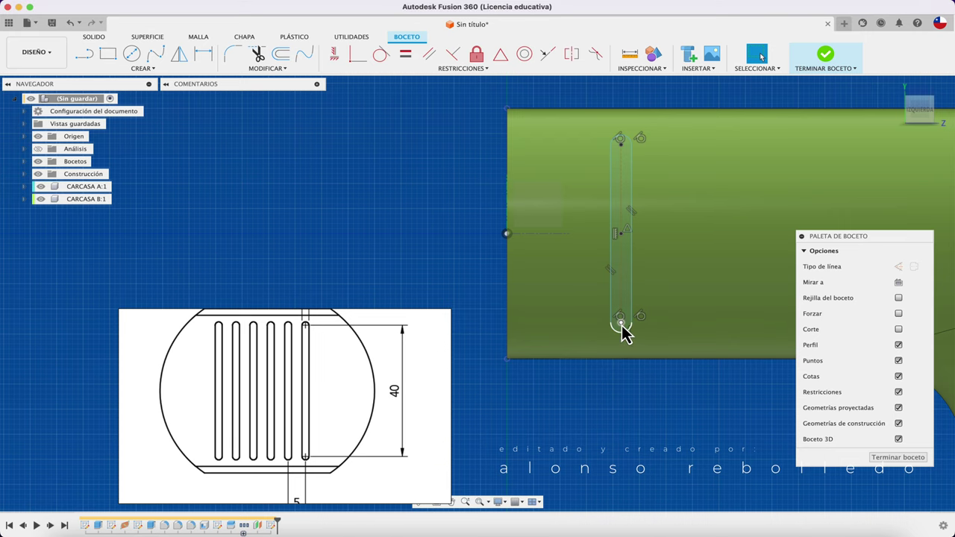
key("d")
left_click(620, 319)
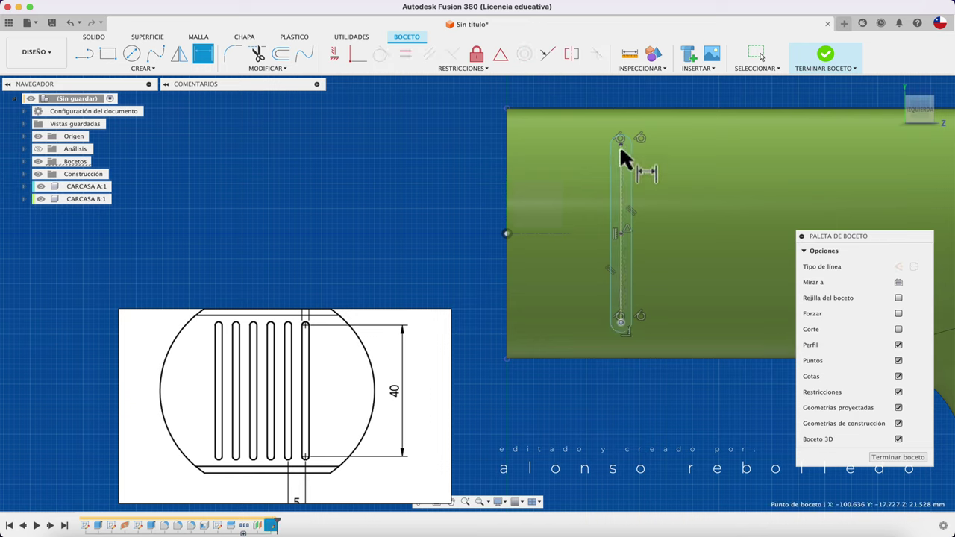
left_click(619, 143)
left_click(467, 226)
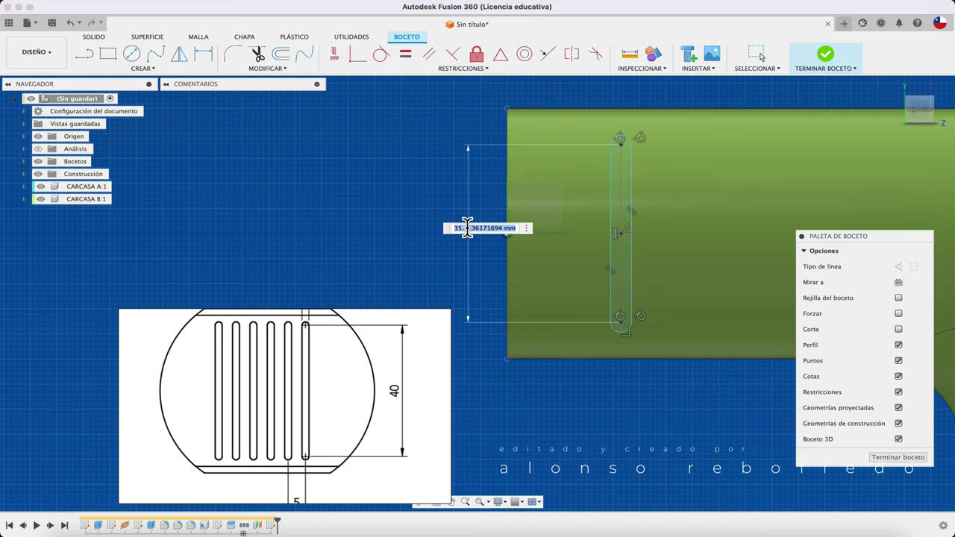
type("40")
key("Return")
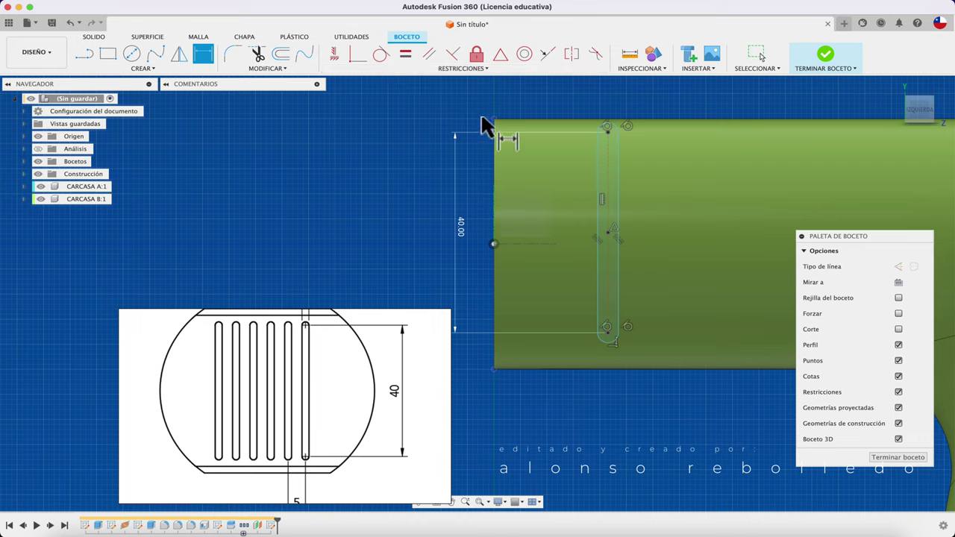
key("Escape")
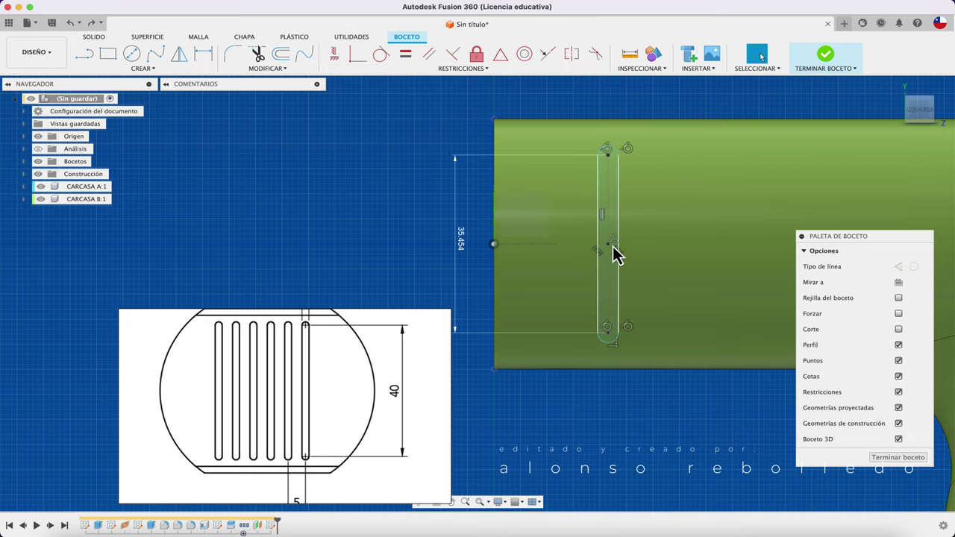
Step: Fix the slot's centre point and re-enter the 40 mm slot length
left_click(609, 247)
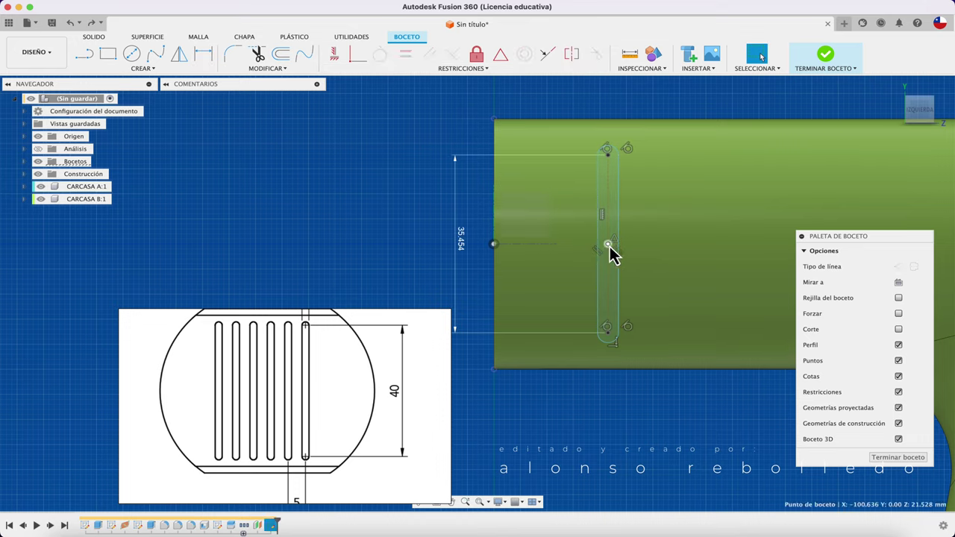
left_click(477, 58)
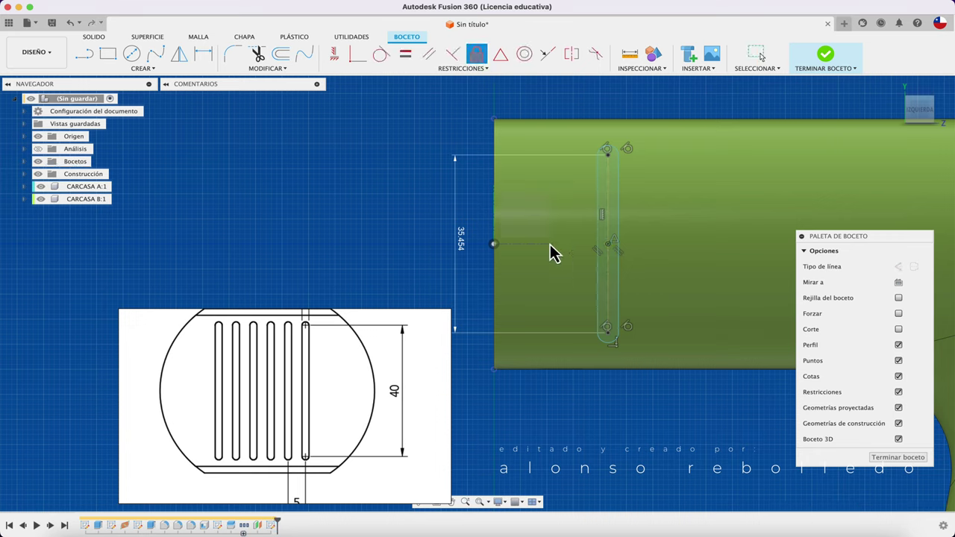
double_click(459, 237)
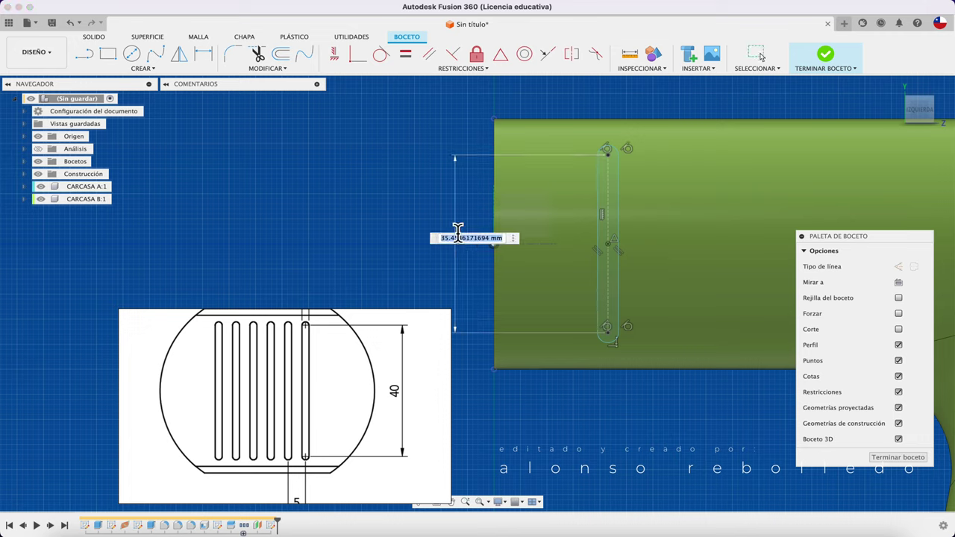
type("40")
key("Return")
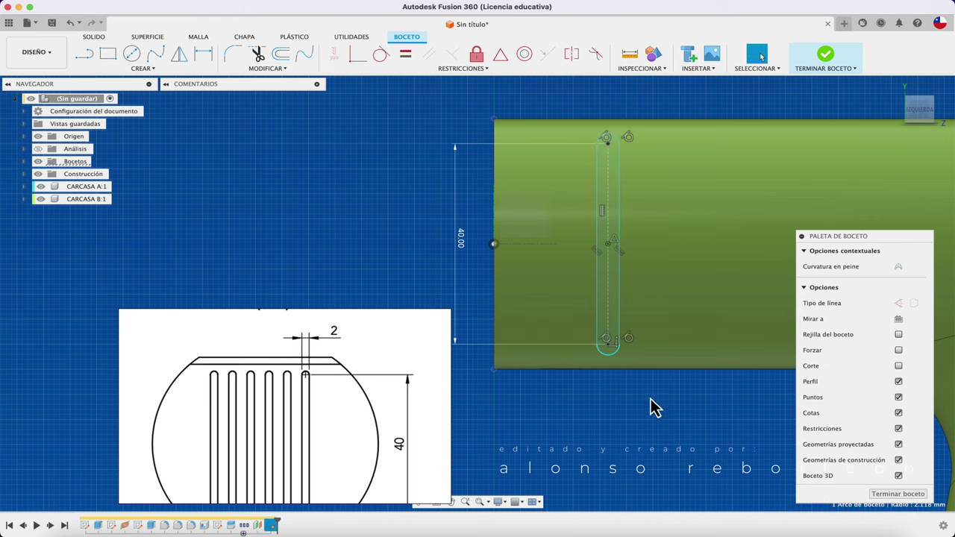
Step: Dimension the slot's end arc to R1.00 so the slot is 2 mm wide
key("d")
left_click(613, 356)
left_click(641, 409)
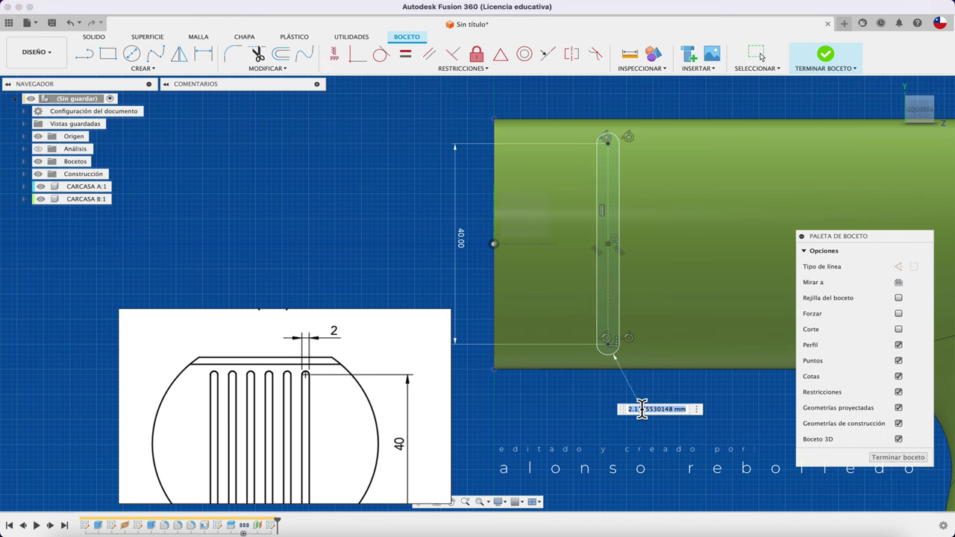
type("2")
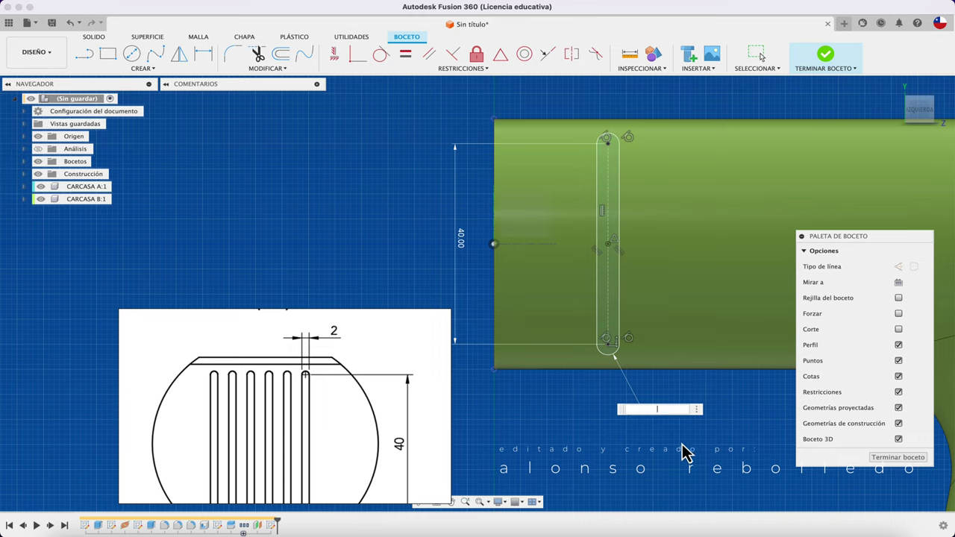
key("Return")
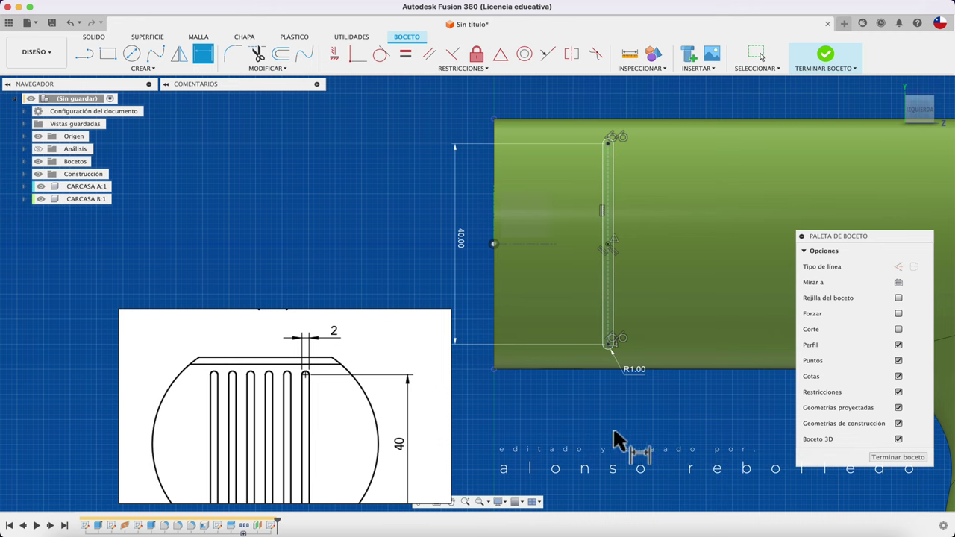
scroll(351, 402, "down", 2)
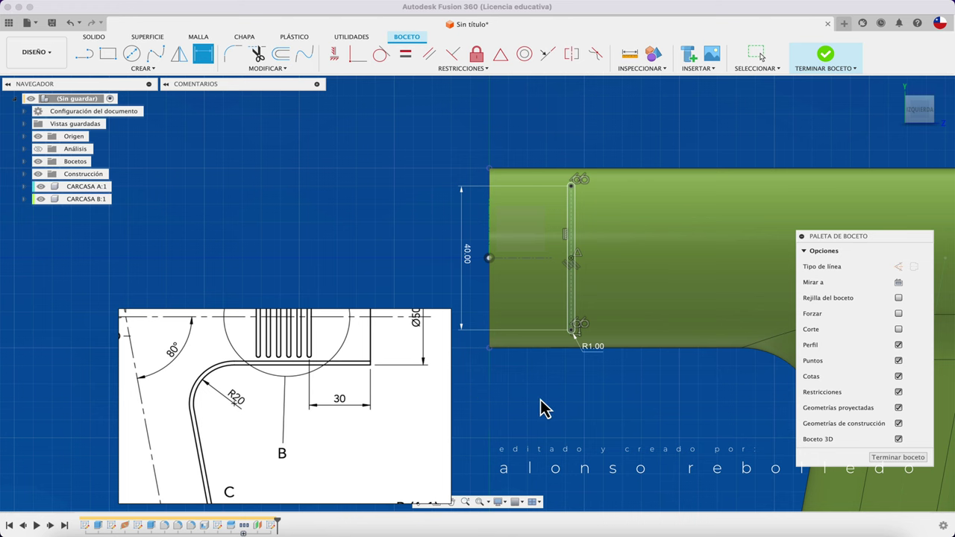
Step: Add a horizontal reference dimension to the slot's bottom point
key("d")
scroll(582, 348, "up", 3)
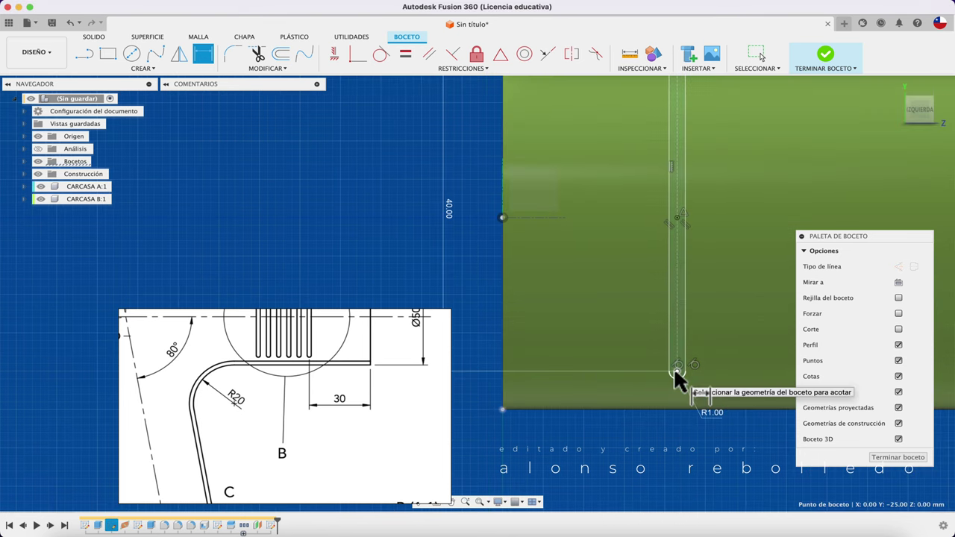
left_click(677, 371)
left_click(606, 460)
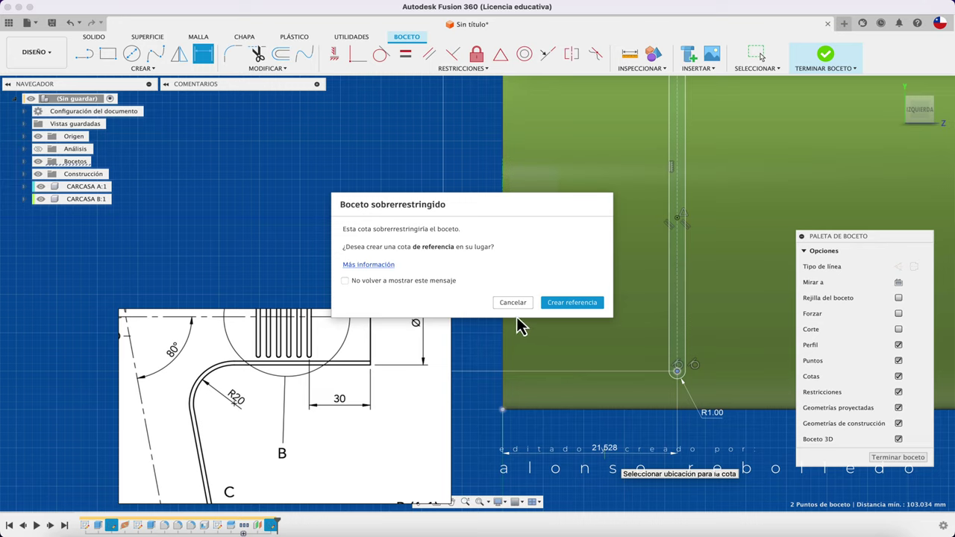
left_click(563, 304)
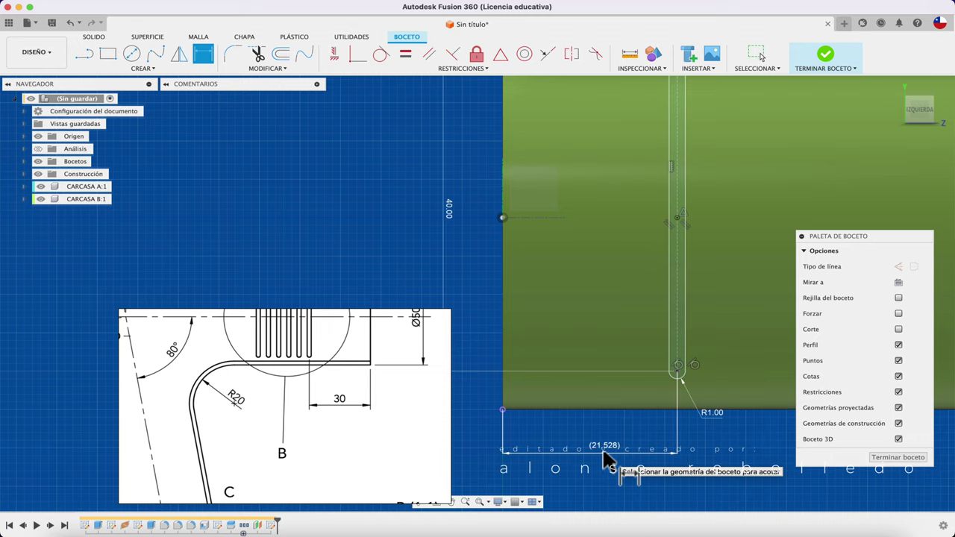
key("Escape")
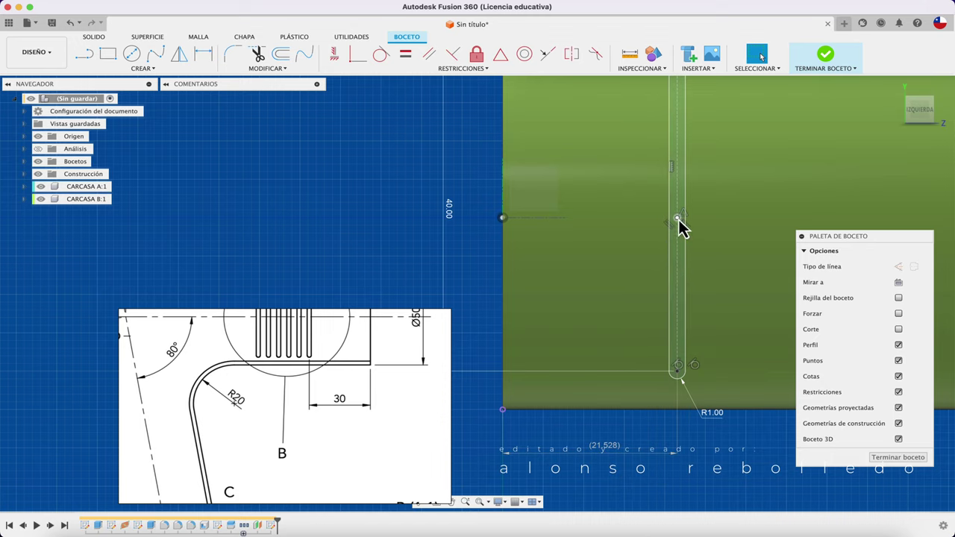
Step: Fix the slot's centre point and delete the 21.528 horizontal dimension
left_click(678, 219)
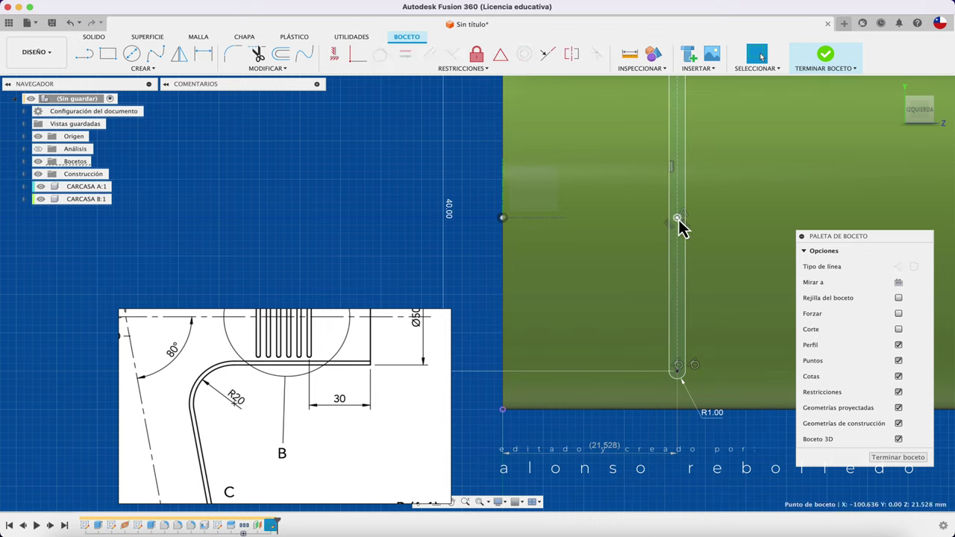
right_click(678, 224)
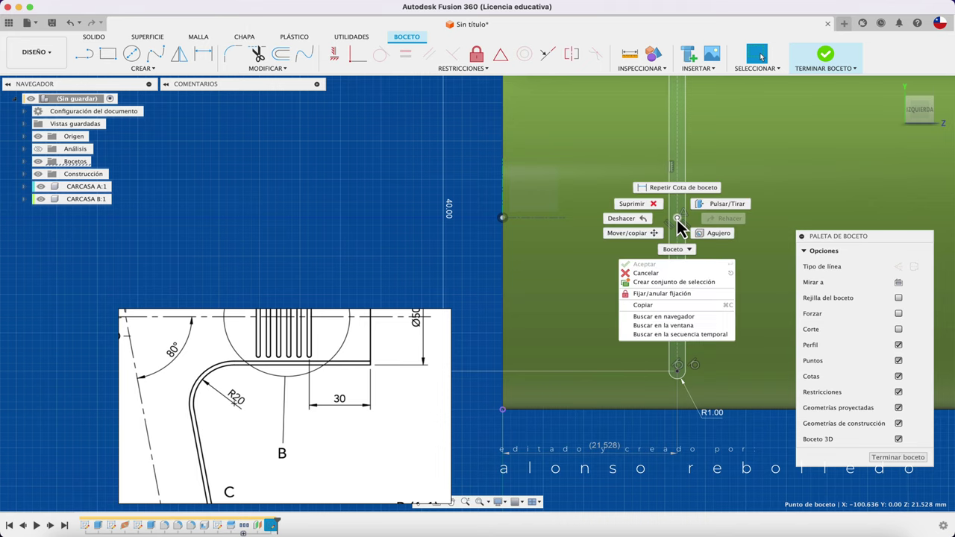
left_click(674, 295)
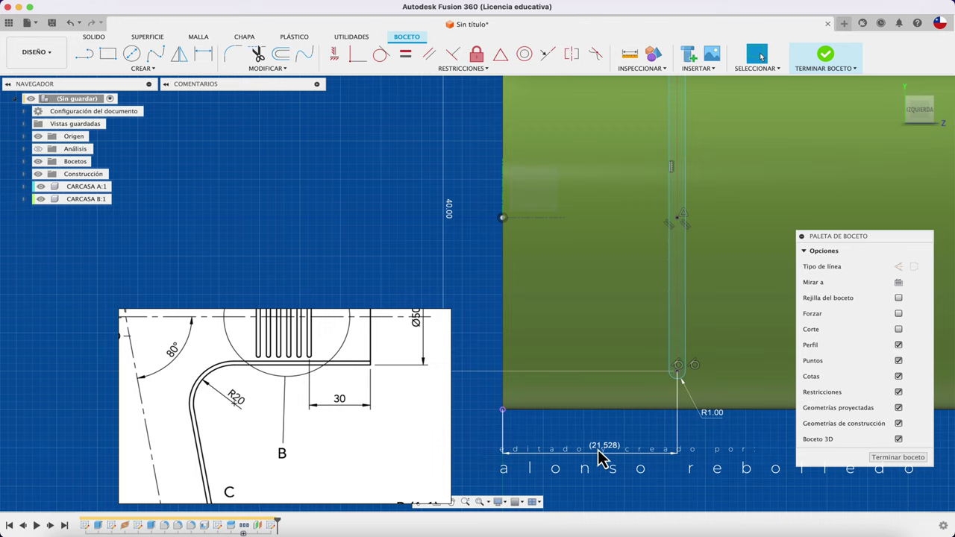
left_click(598, 450)
key("Delete")
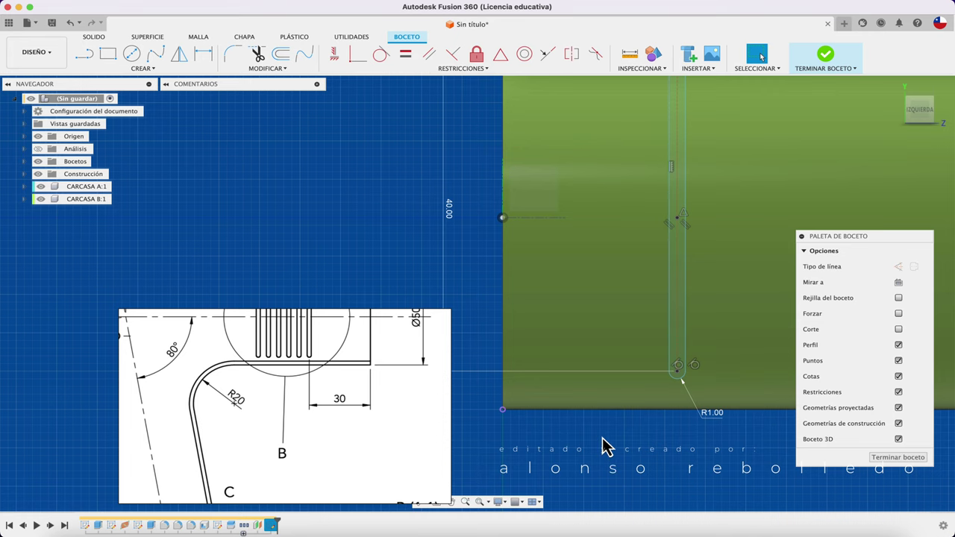
Step: Dimension the slot 30 mm from the sketch's left edge
key("d")
middle_click_drag(671, 369, 672, 348)
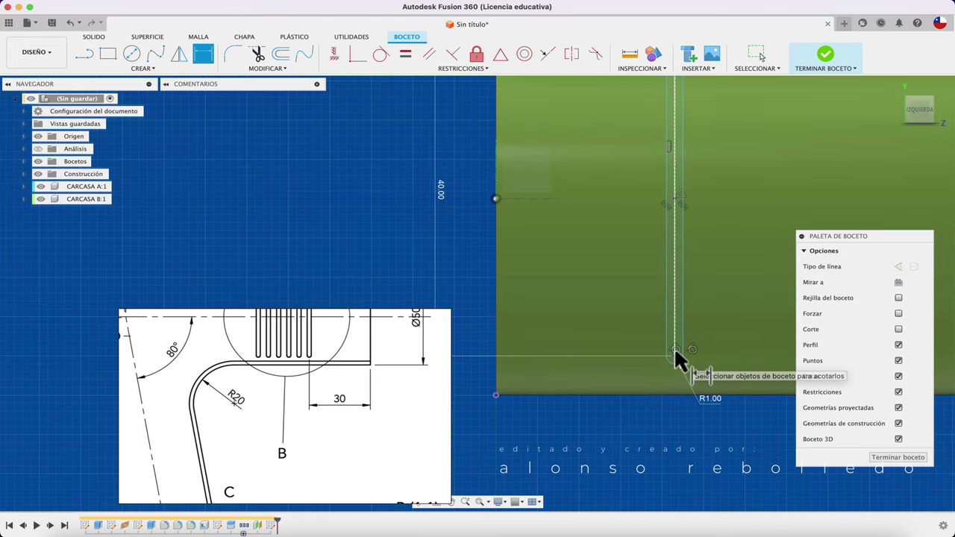
left_click(674, 353)
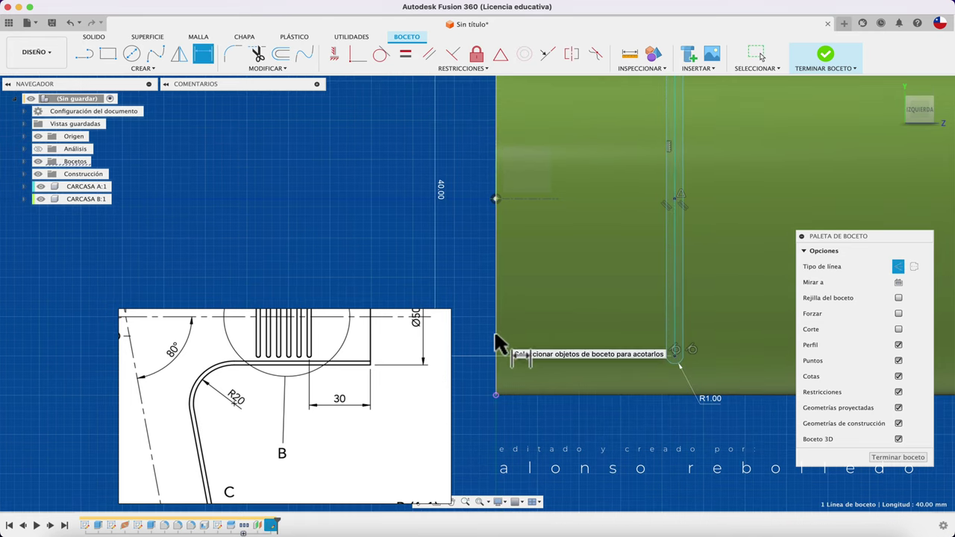
left_click(495, 334)
left_click(577, 454)
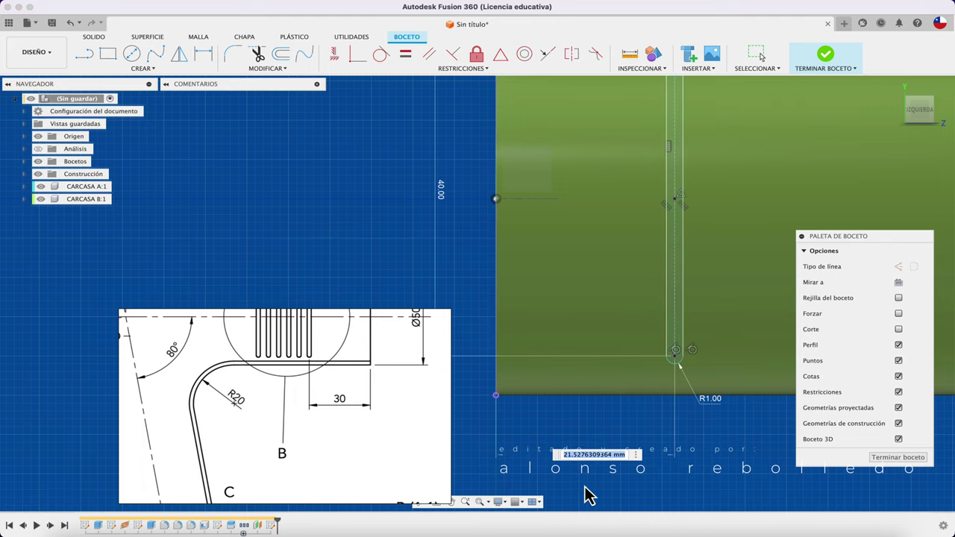
type("30")
key("Return")
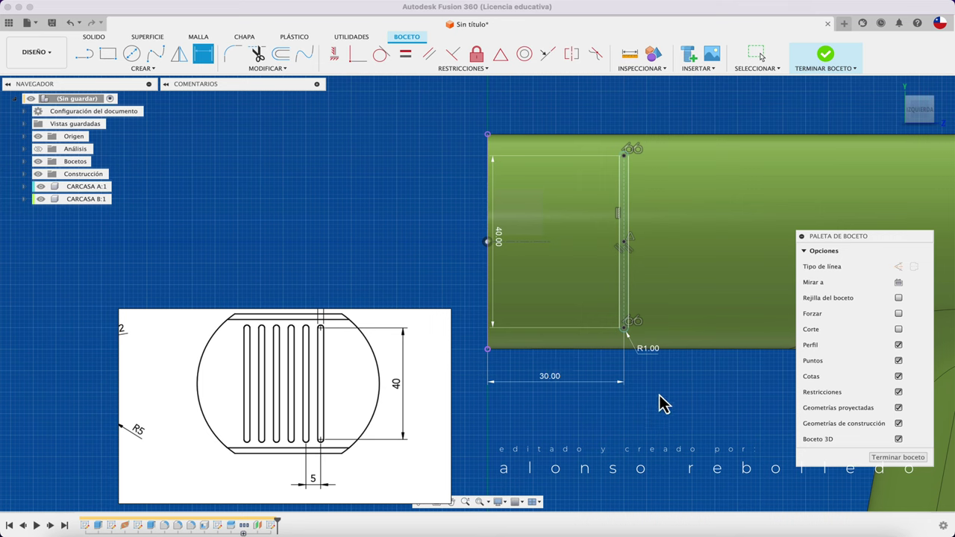
Step: Start a rectangular pattern of the slot, spreading copies to the right
left_click(552, 412)
left_click(143, 68)
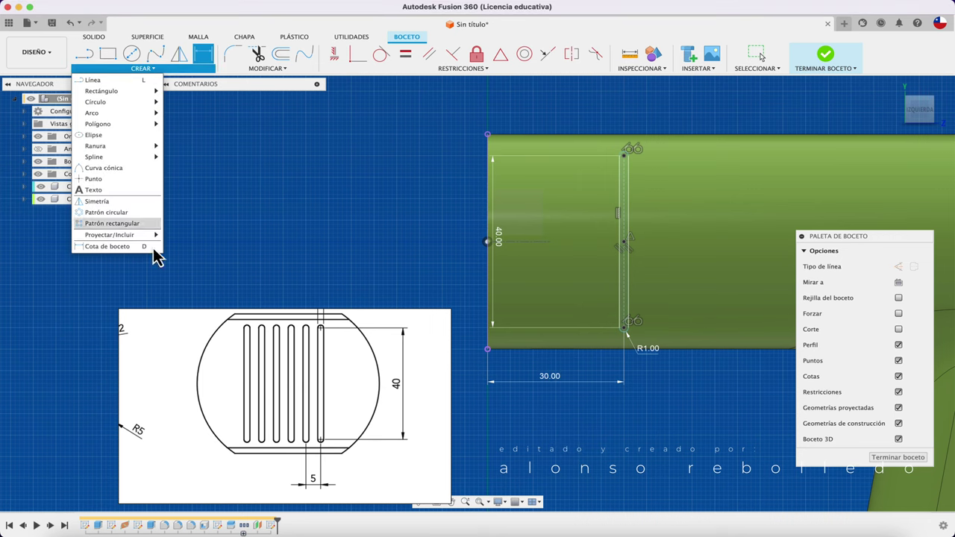
left_click(112, 223)
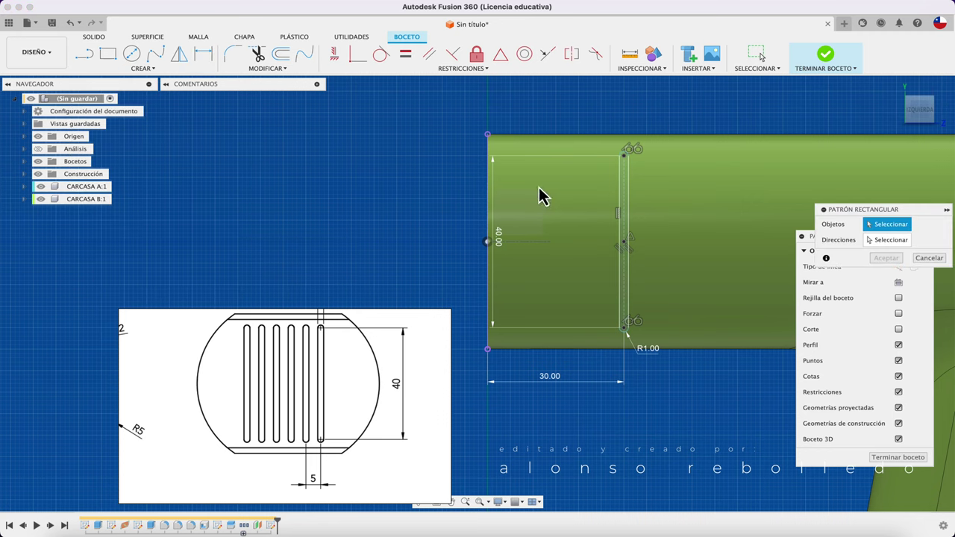
left_click_drag(618, 126, 655, 349)
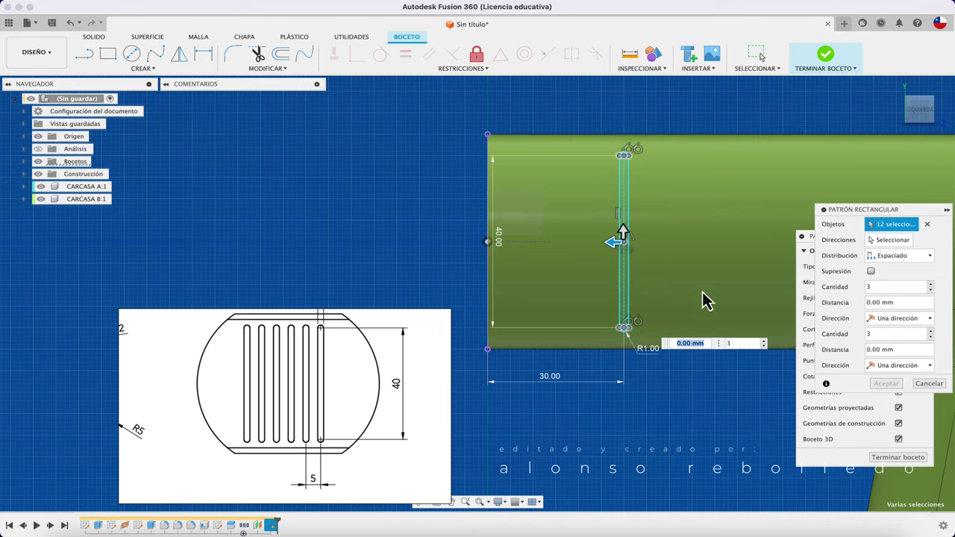
left_click_drag(610, 250, 682, 247)
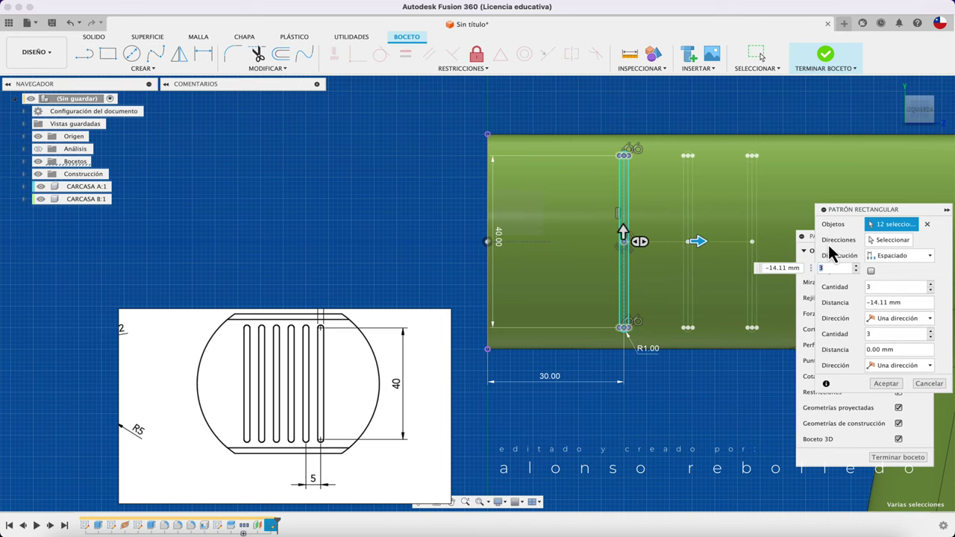
left_click_drag(911, 213, 438, 123)
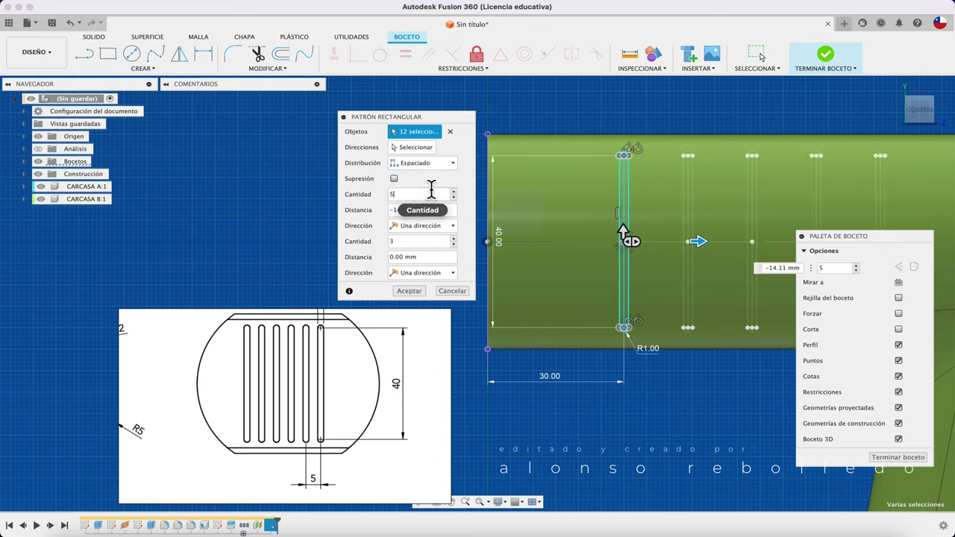
Step: Set Spaced distribution with six slots 5 mm apart, then finish the sketch
left_click(451, 165)
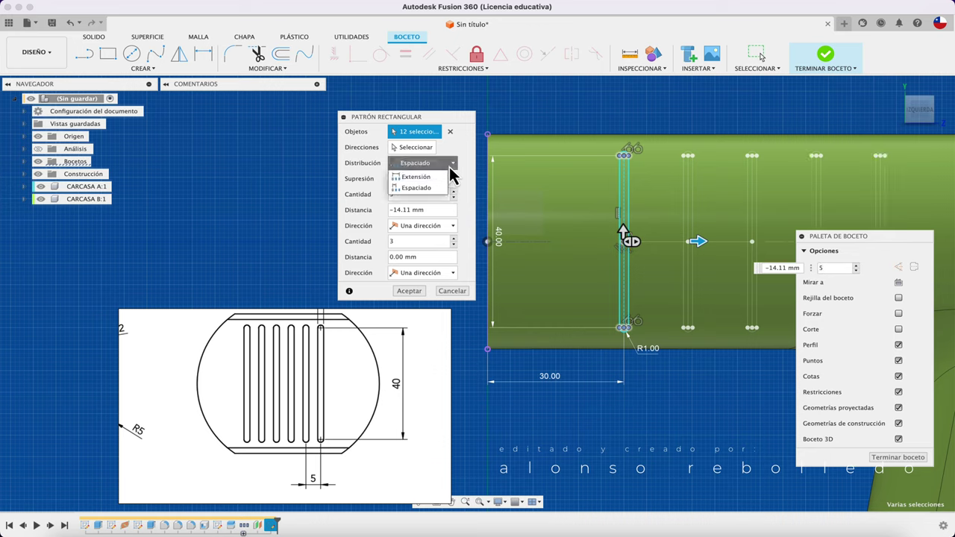
left_click(416, 188)
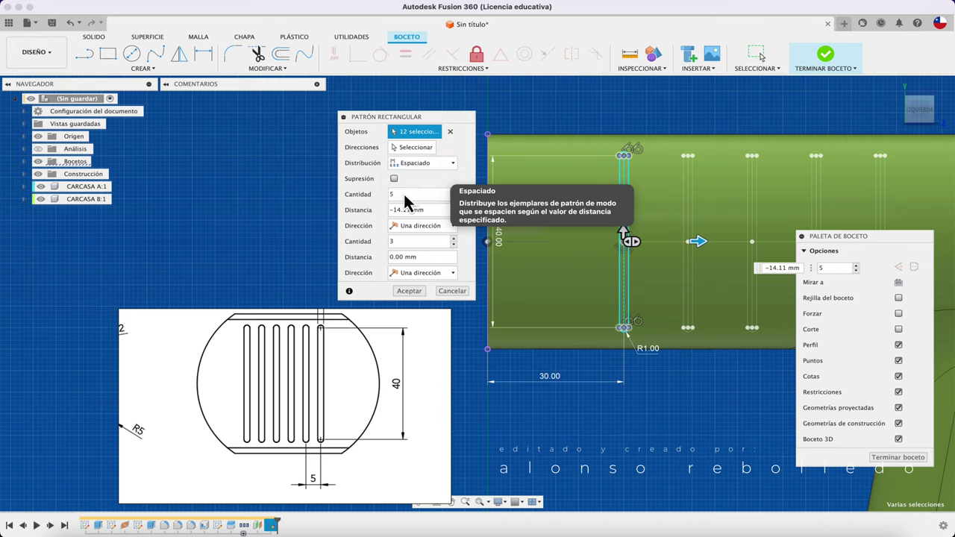
left_click(417, 211)
type("-5")
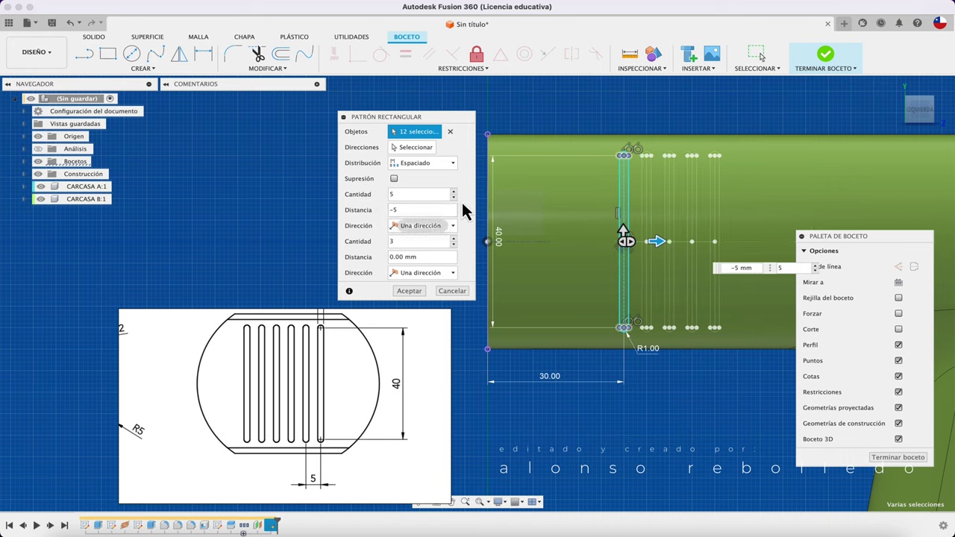
left_click(453, 191)
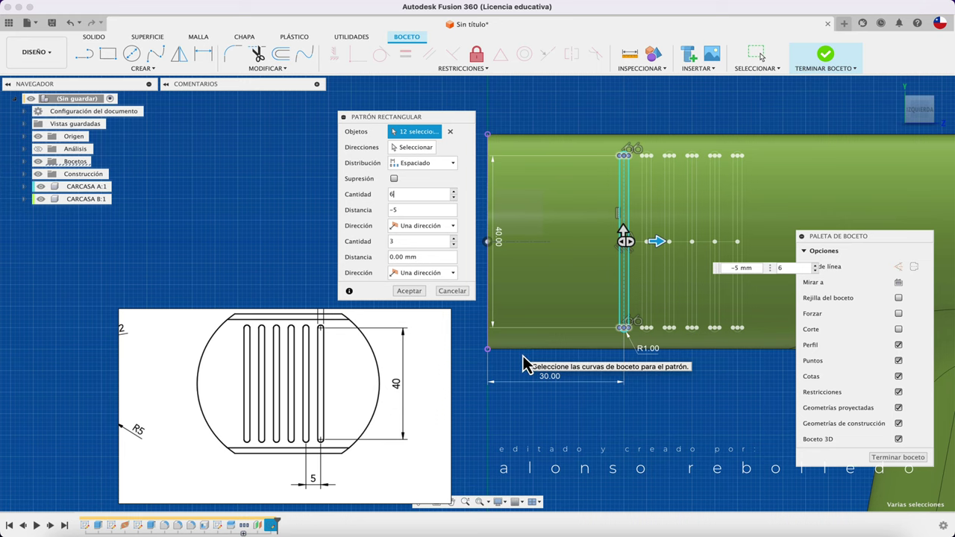
left_click(412, 291)
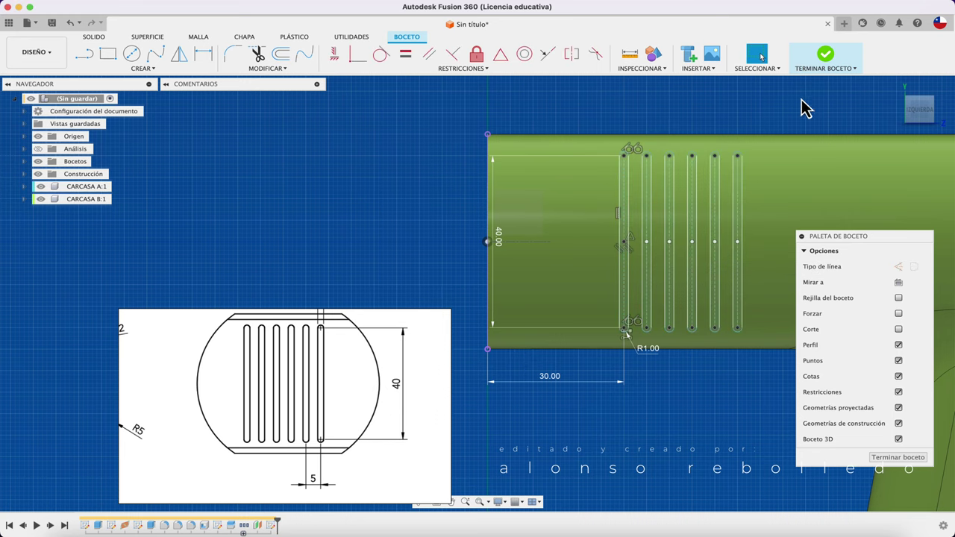
left_click(825, 55)
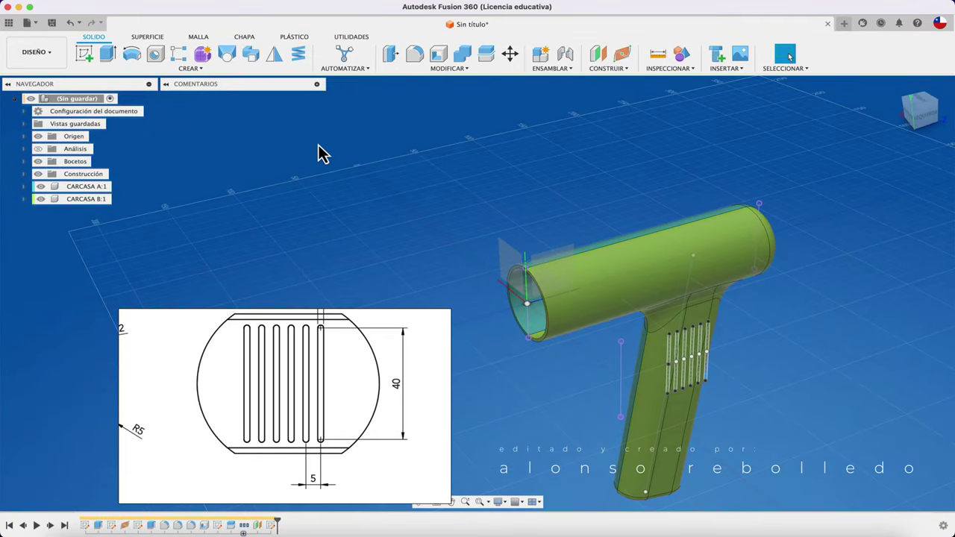
Step: Extrude-cut the six slot profiles 202.831 mm through the barrel
left_click(107, 54)
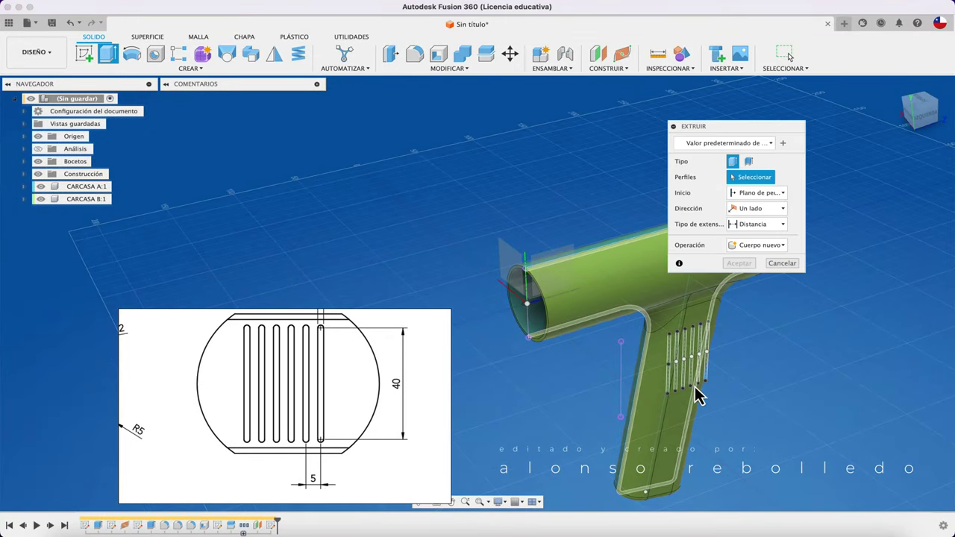
scroll(695, 394, "up", 3)
scroll(751, 441, "right", 3)
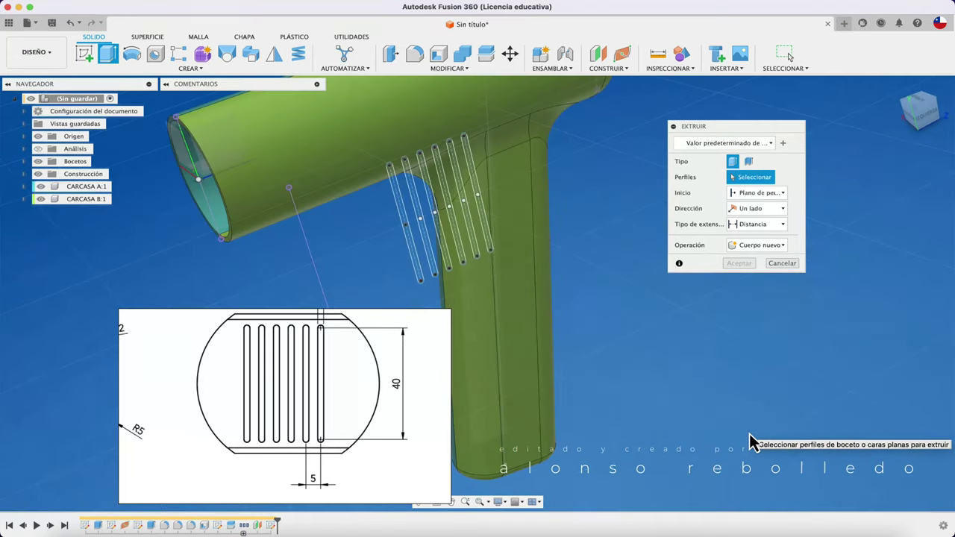
scroll(751, 441, "right", 3)
scroll(751, 441, "left", 3)
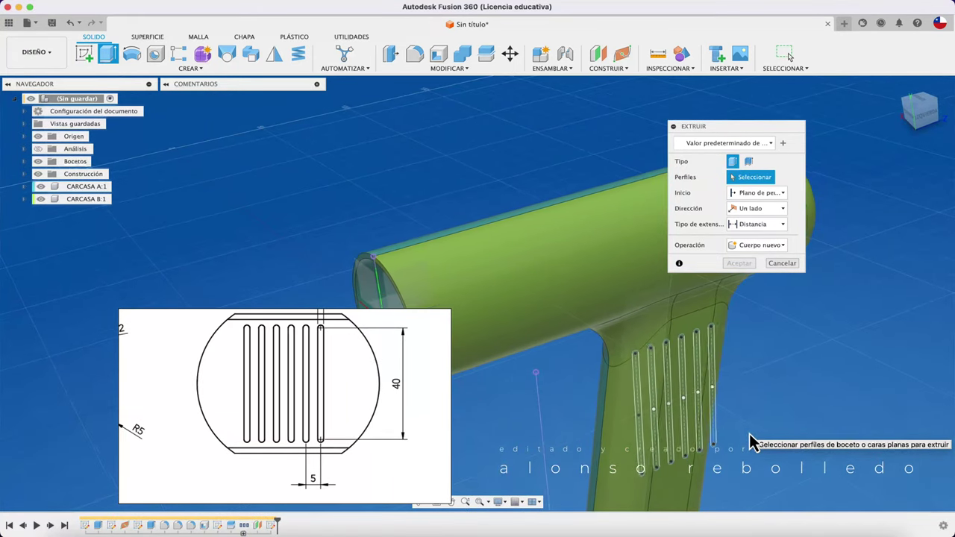
left_click(714, 446)
left_click(703, 450)
left_click(692, 450)
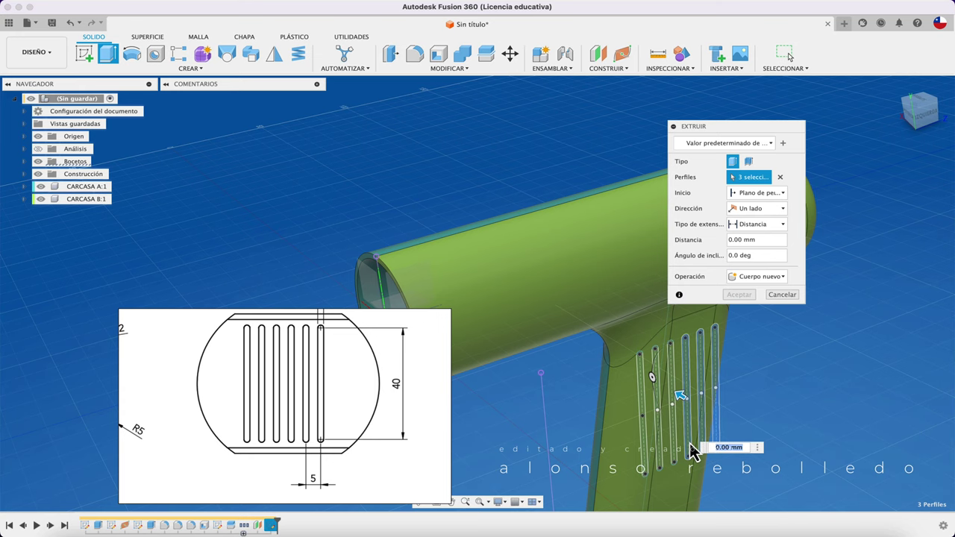
left_click(667, 457)
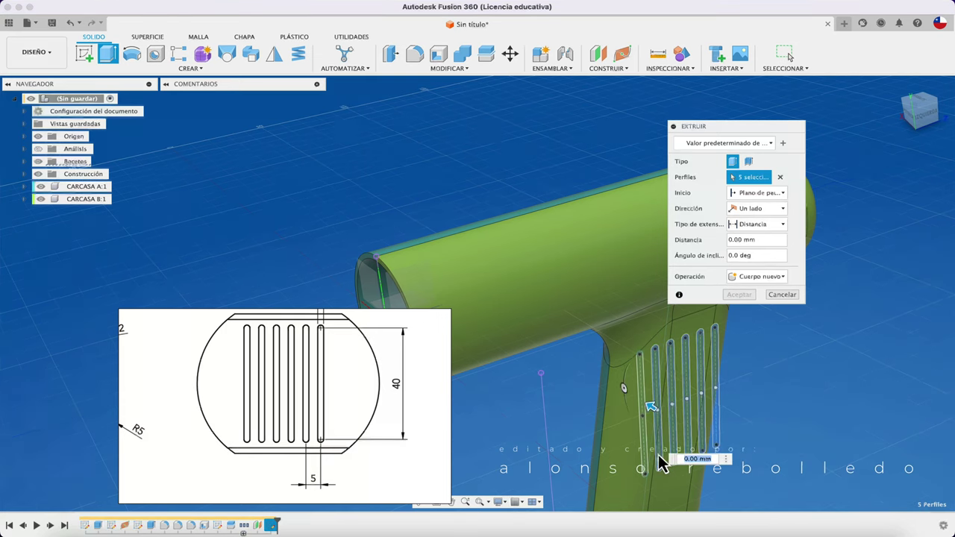
left_click(652, 461)
left_click(639, 416)
left_click_drag(649, 406, 349, 223)
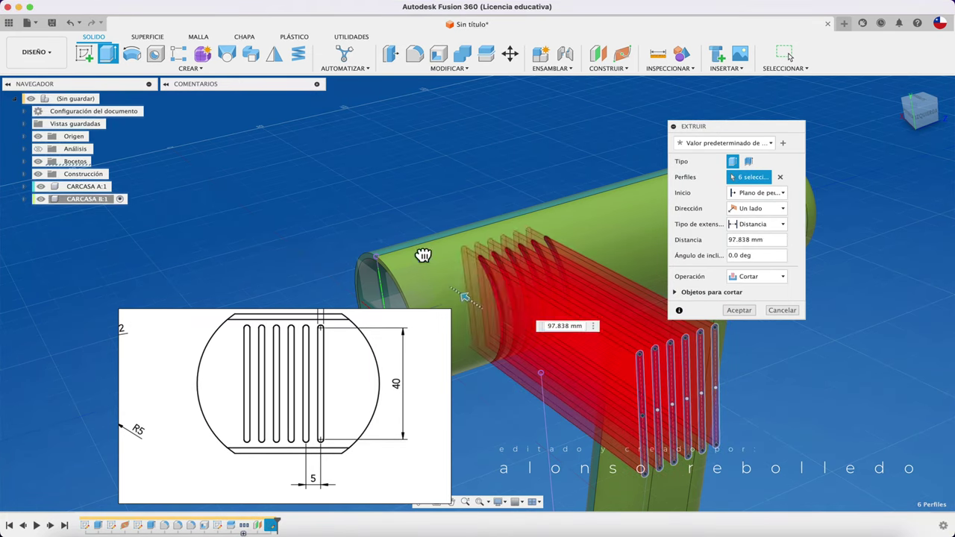
left_click(746, 312)
mouse_move(789, 369)
middle_mouse_down("shift")
mouse_move(547, 413)
mouse_move(364, 415)
middle_mouse_up("shift")
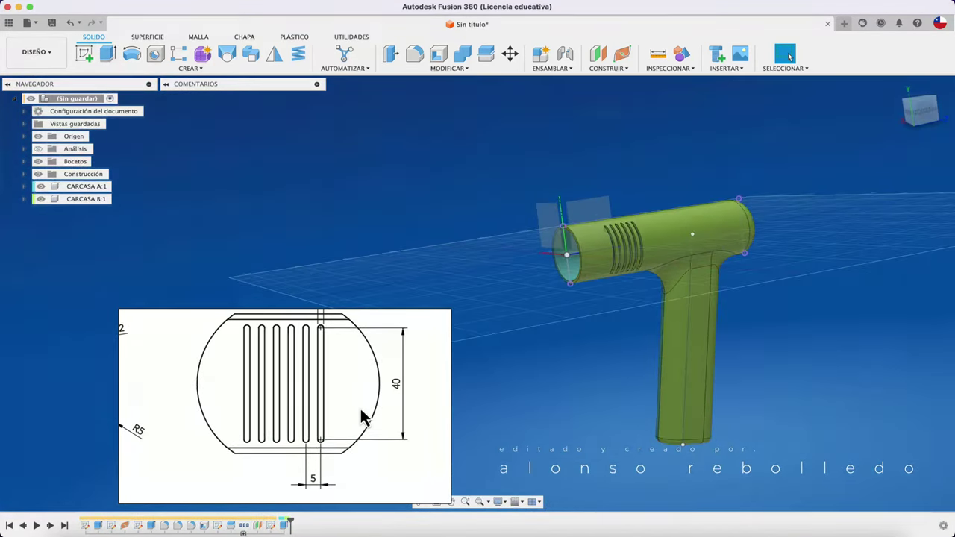
left_click(364, 404)
scroll(363, 404, "down", 3)
scroll(362, 401, "down", 3)
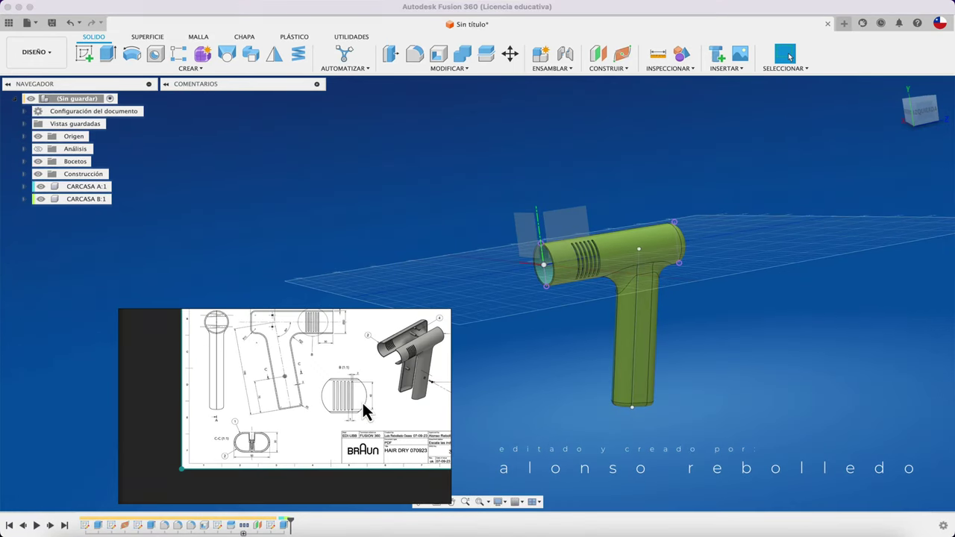
scroll(337, 410, "up", 3)
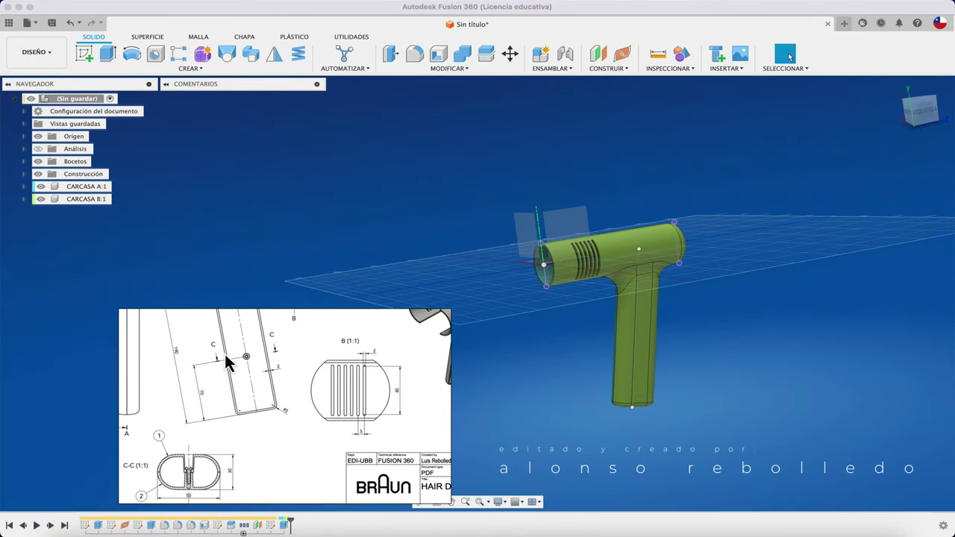
scroll(246, 363, "up", 2)
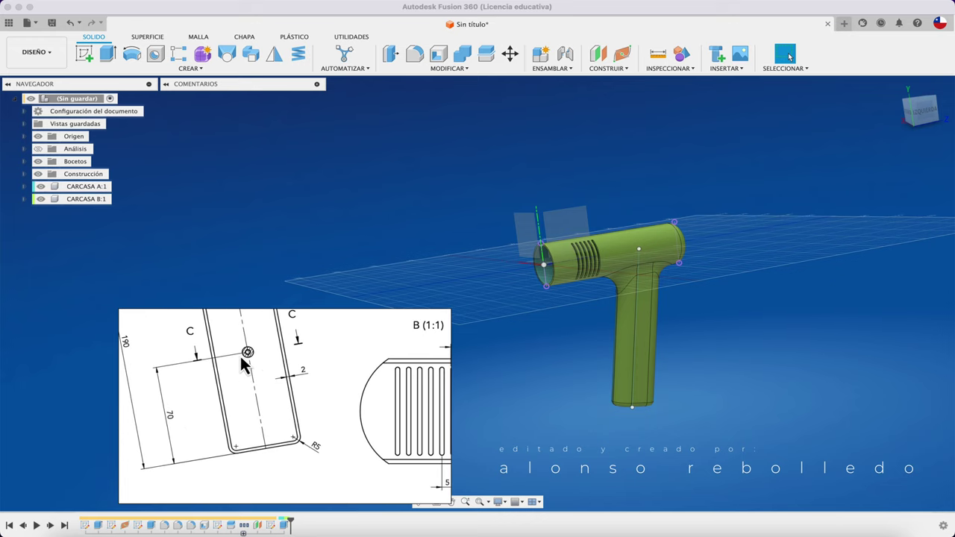
mouse_move(348, 273)
middle_mouse_down("shift")
mouse_move(403, 267)
mouse_move(348, 227)
middle_mouse_up("shift")
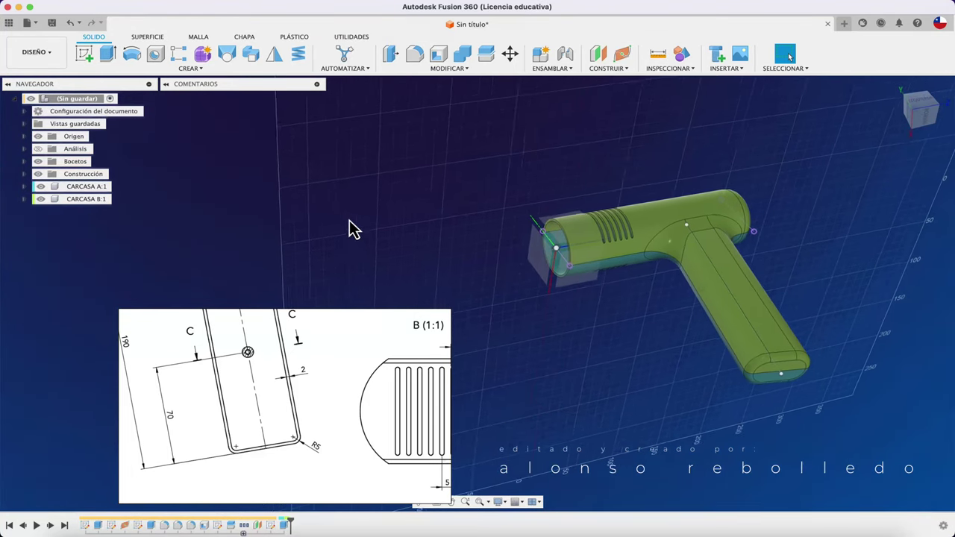
Step: Activate the CARCASA B:1 component and zoom out on the model
left_click(120, 199)
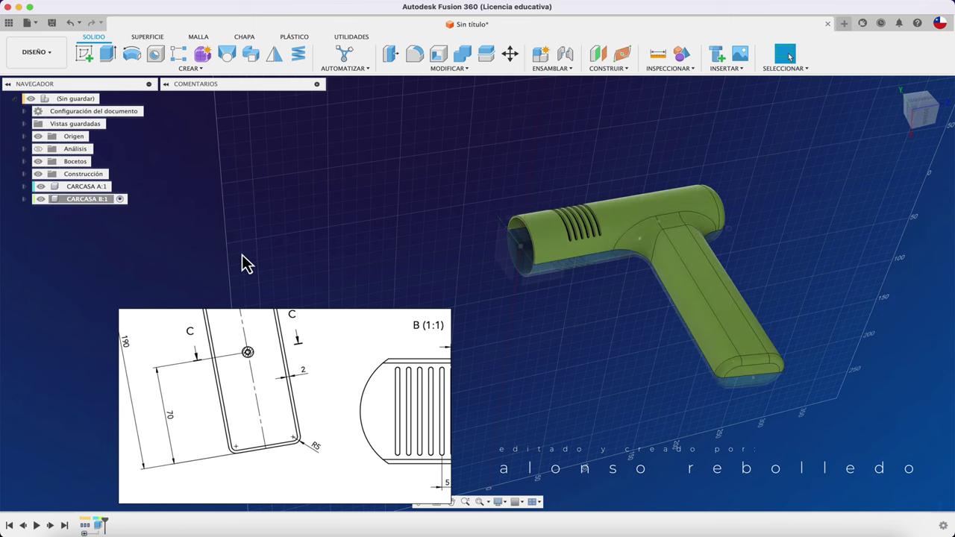
scroll(233, 250, "down", 5, "shift")
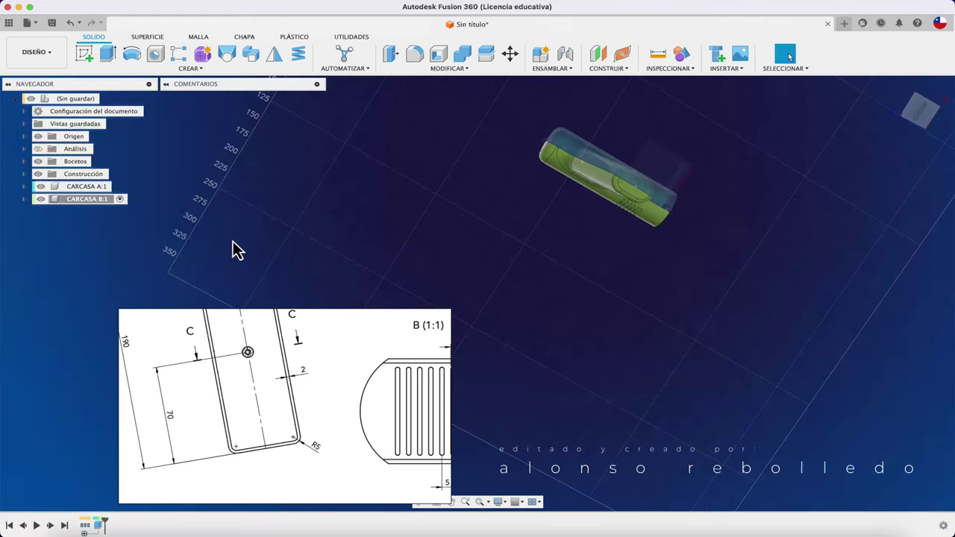
scroll(233, 250, "down", 5, "shift")
scroll(233, 251, "down", 3, "shift")
scroll(233, 251, "down", 3, "shift")
scroll(233, 250, "down", 3, "shift")
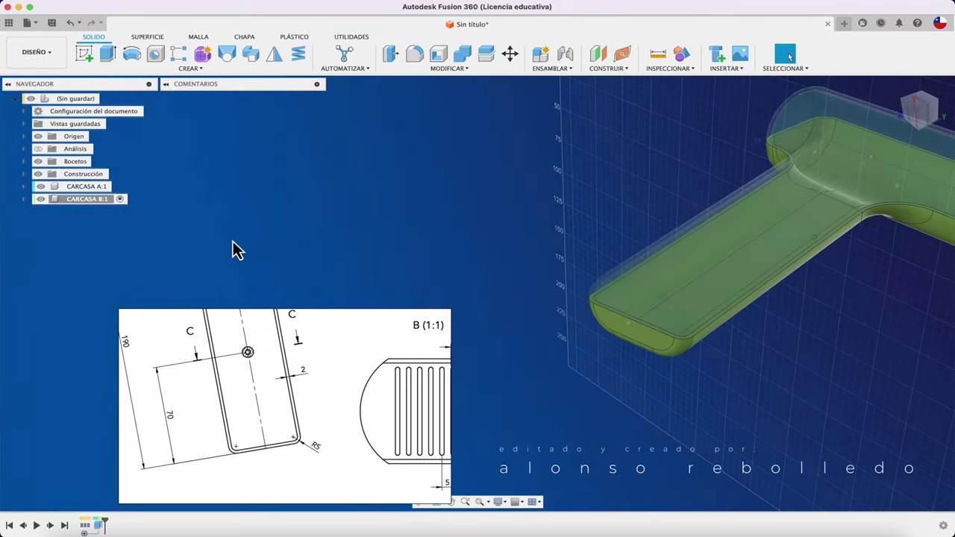
scroll(232, 250, "down", 3, "shift")
scroll(233, 251, "down", 2, "shift")
Step: Start a new sketch and orbit the model to show the handle's length
left_click(86, 56)
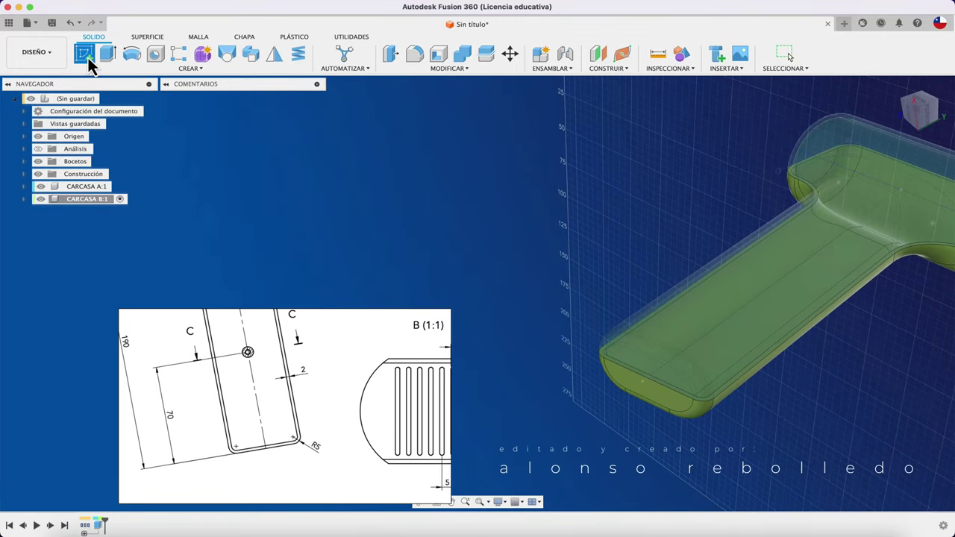
scroll(697, 475, "up", 2)
scroll(703, 473, "up", 2)
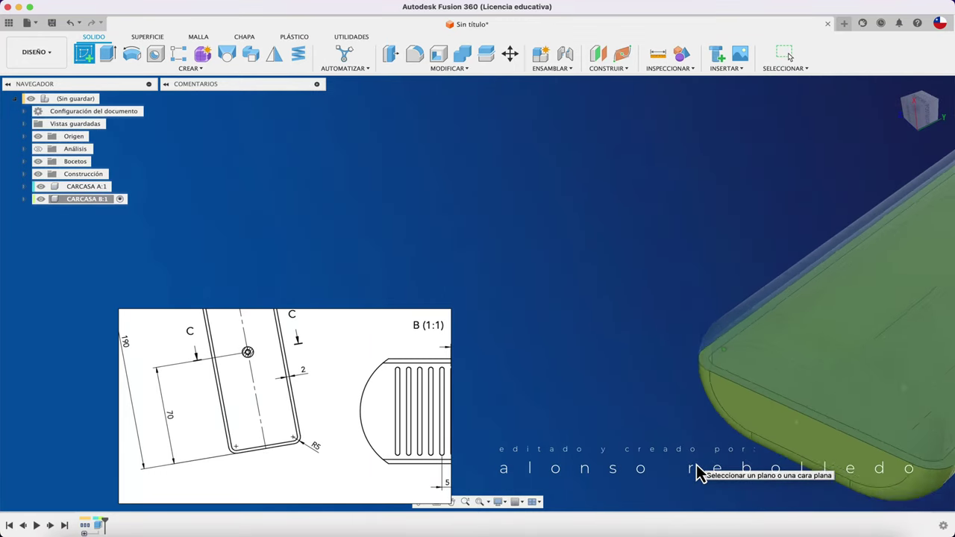
scroll(703, 468, "up", 2)
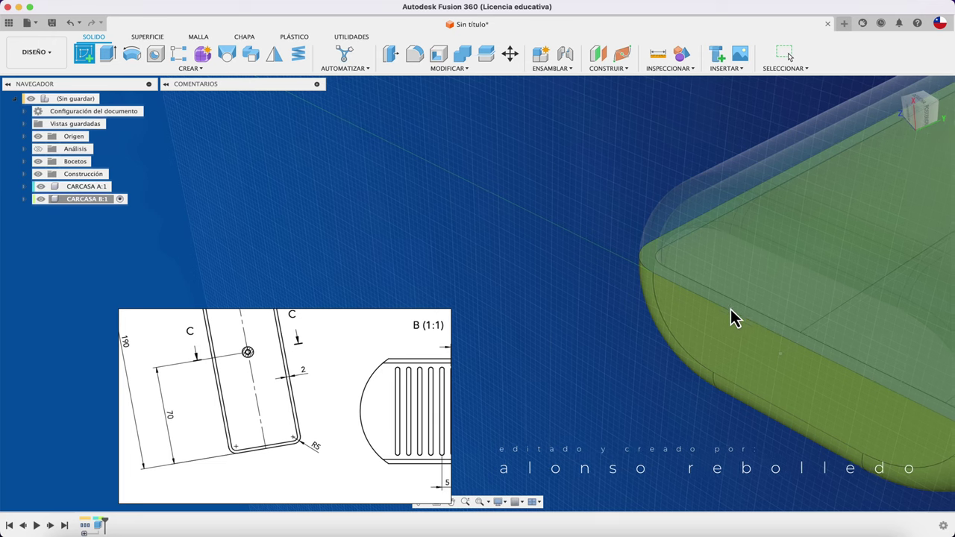
mouse_move(731, 315)
middle_mouse_down("shift")
mouse_move(684, 347)
mouse_move(690, 371)
middle_mouse_up("shift")
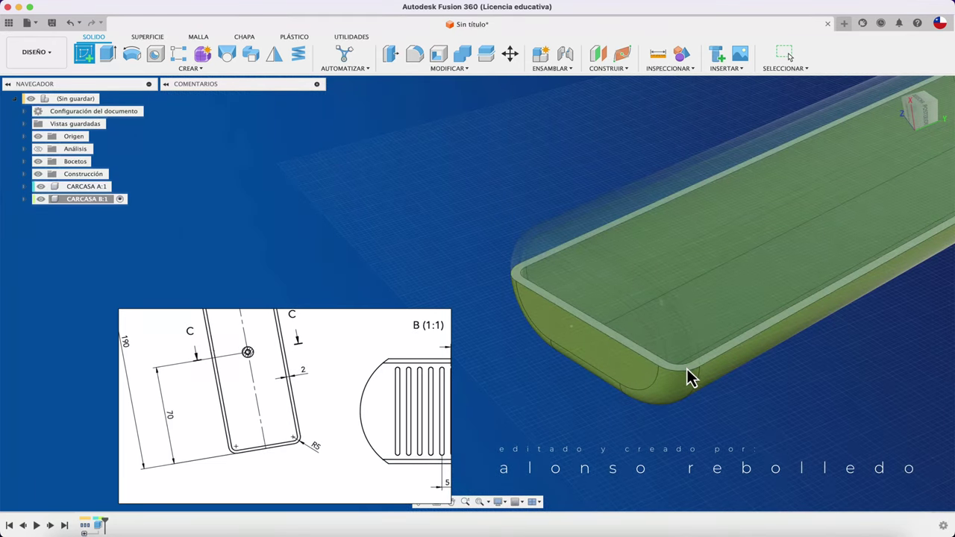
Step: Sketch on the handle's flat inner face and place a point on its centreline
left_click(690, 377)
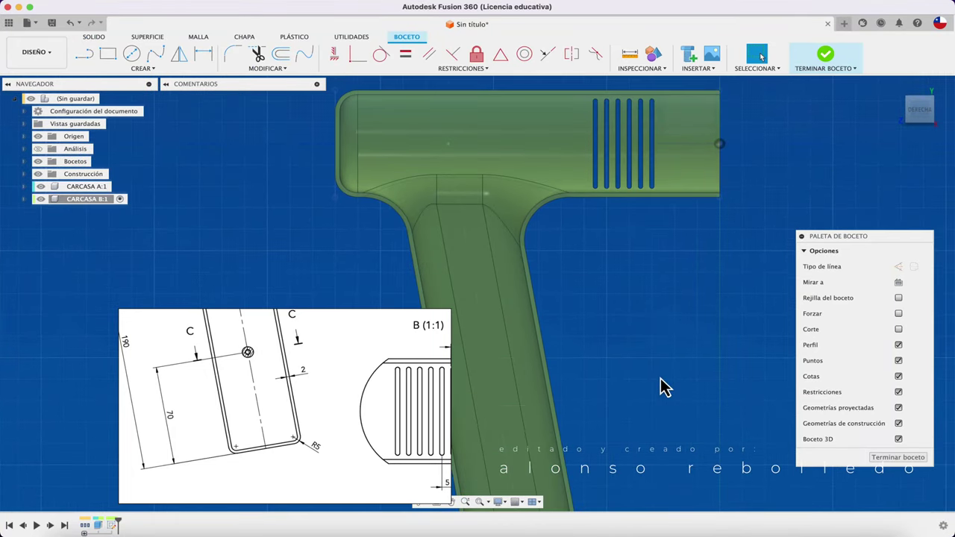
left_click(159, 70)
left_click(128, 188)
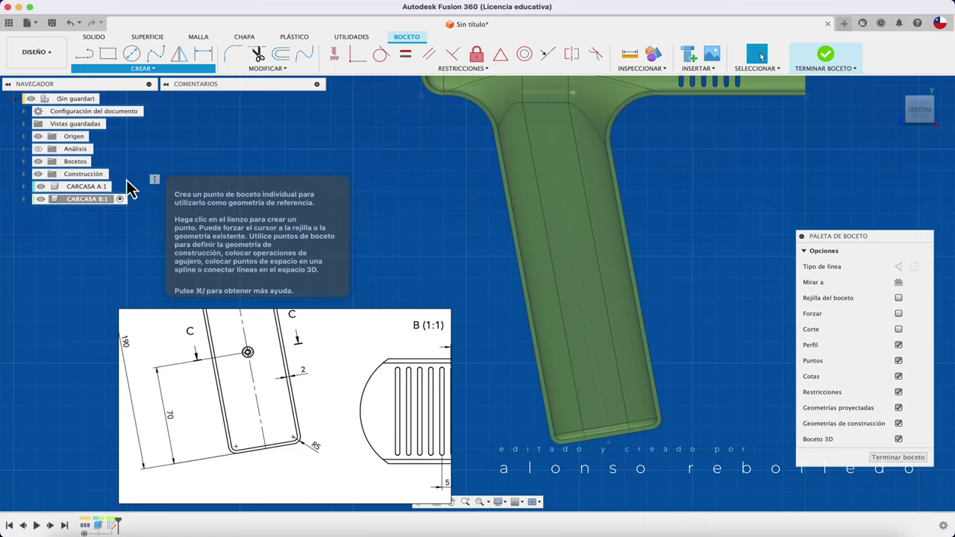
left_click(579, 287)
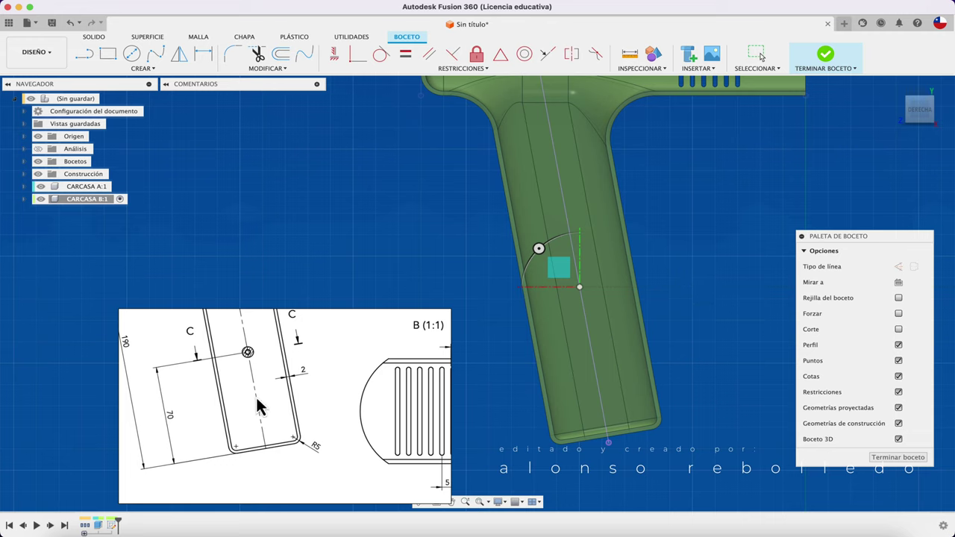
Step: Dimension the point 70 mm from the handle's bottom end and finish the sketch
key("d")
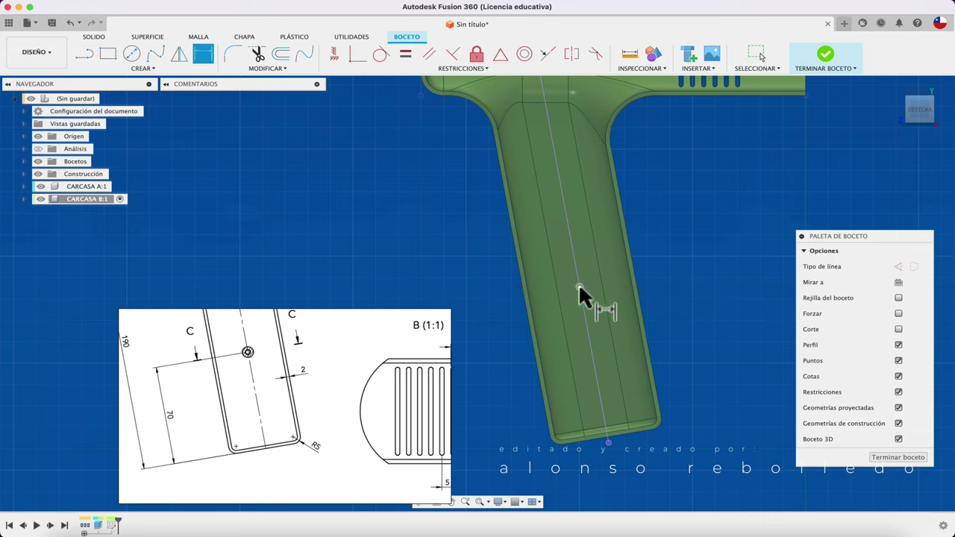
left_click(608, 442)
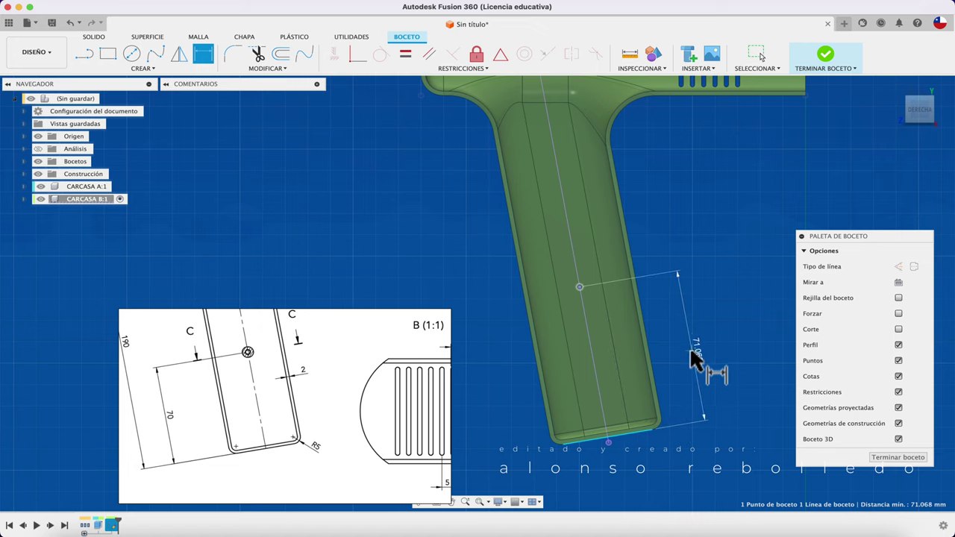
left_click(691, 350)
type("70")
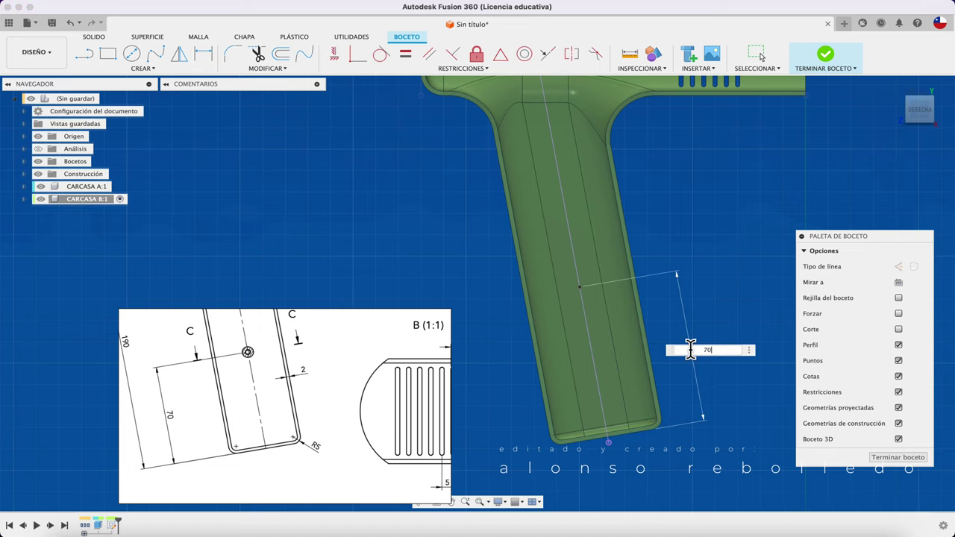
key("Return")
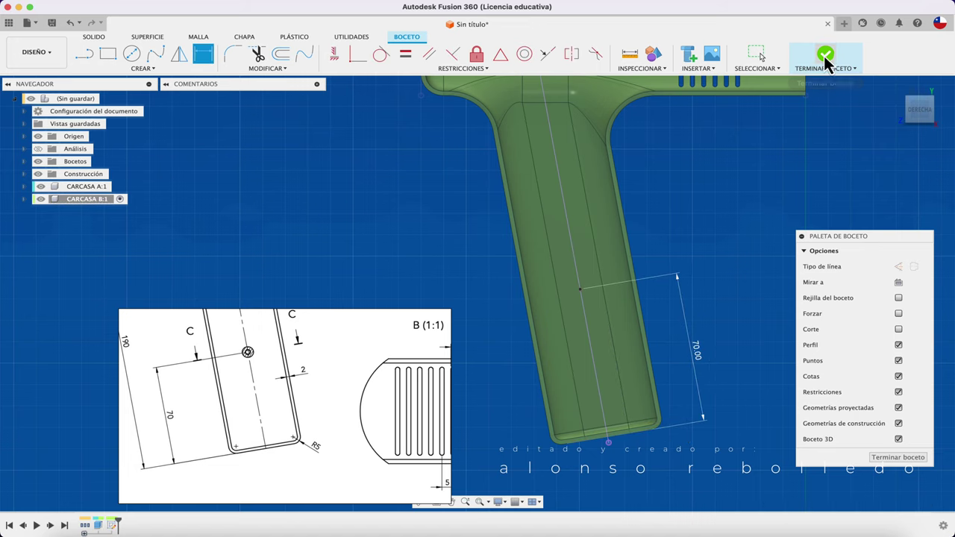
left_click(825, 60)
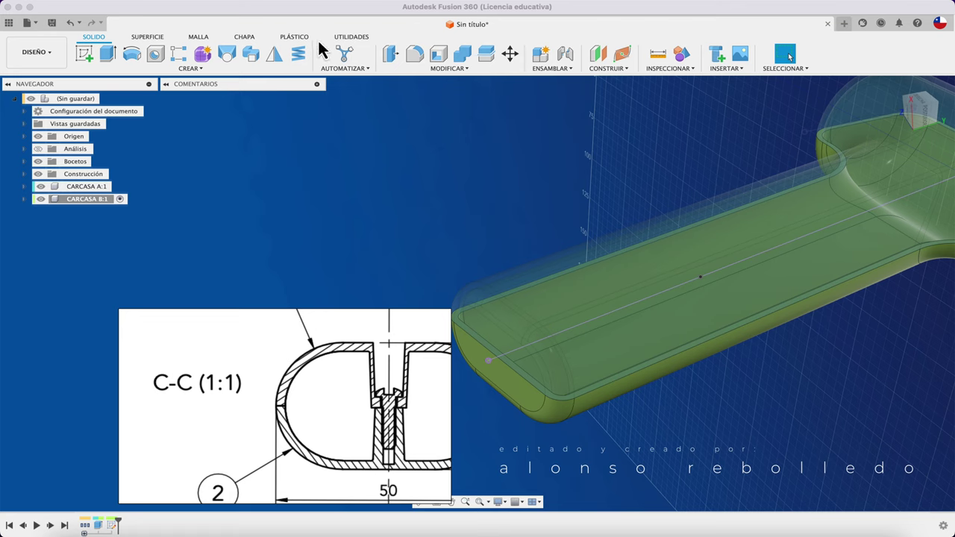
Step: Launch Saliente de Fijación from the PLÁSTICO tab and save the design as CARCASA when prompted
left_click(295, 37)
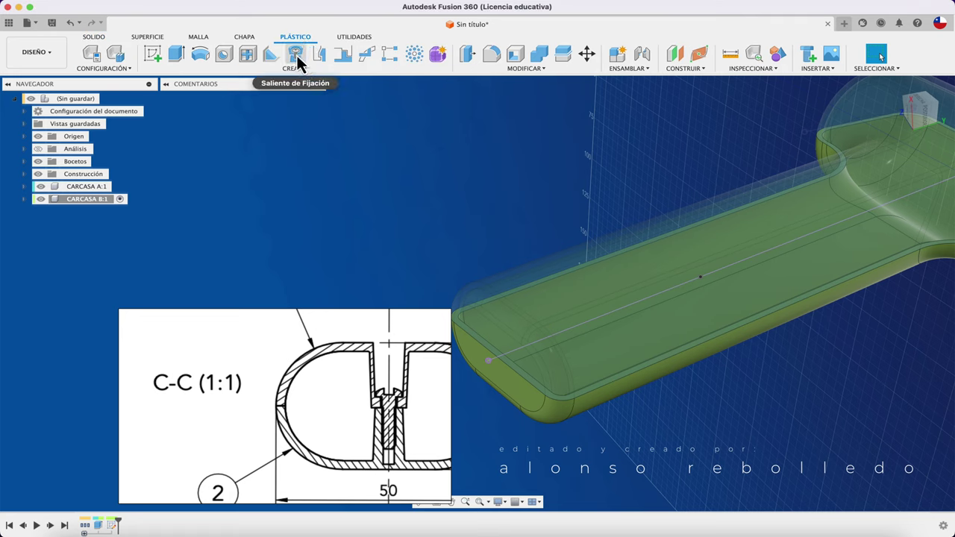
left_click(296, 57)
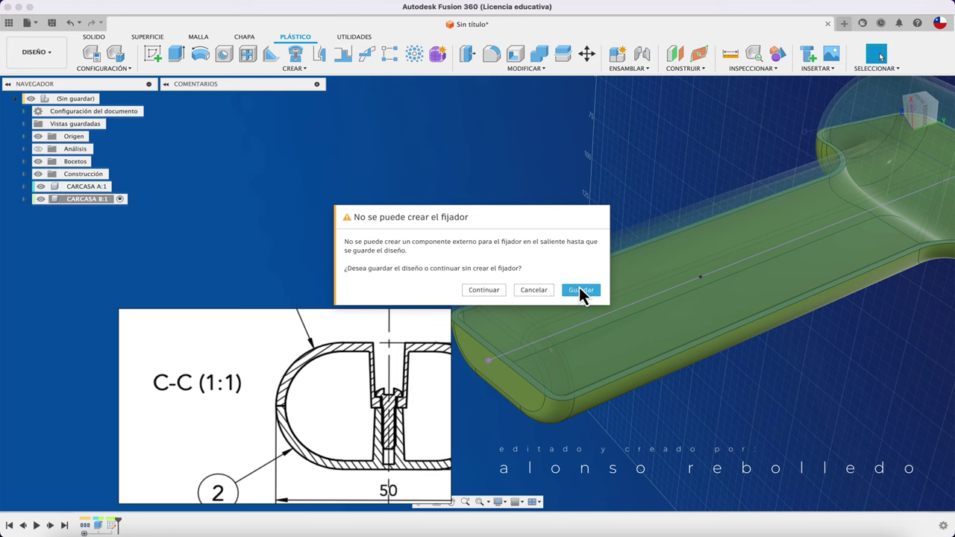
left_click(579, 290)
type("CARCASA")
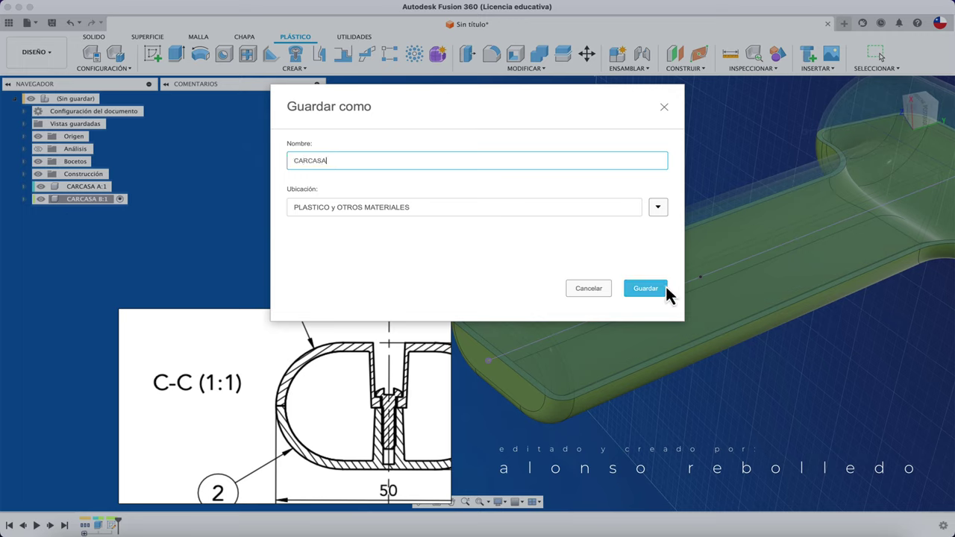
left_click(654, 292)
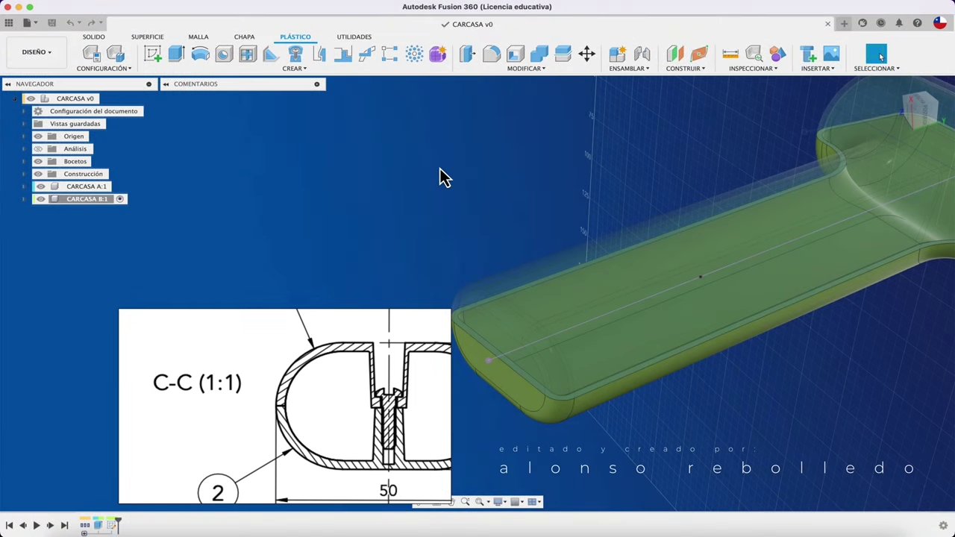
Step: Pick the sketch point for a screw boss and assign CARCASA B the ABS (1,5 mm) plastic rule
left_click(295, 54)
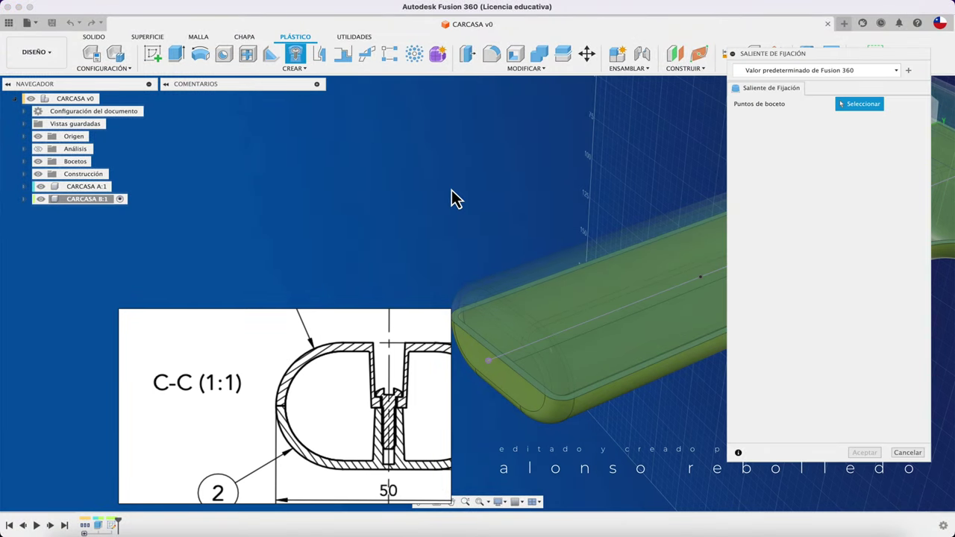
scroll(512, 241, "down", 3)
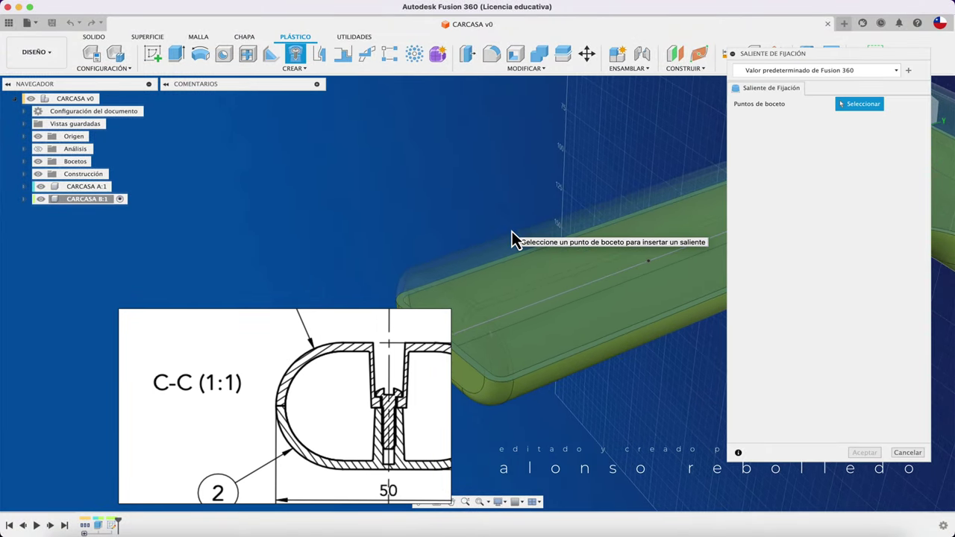
left_click(648, 263)
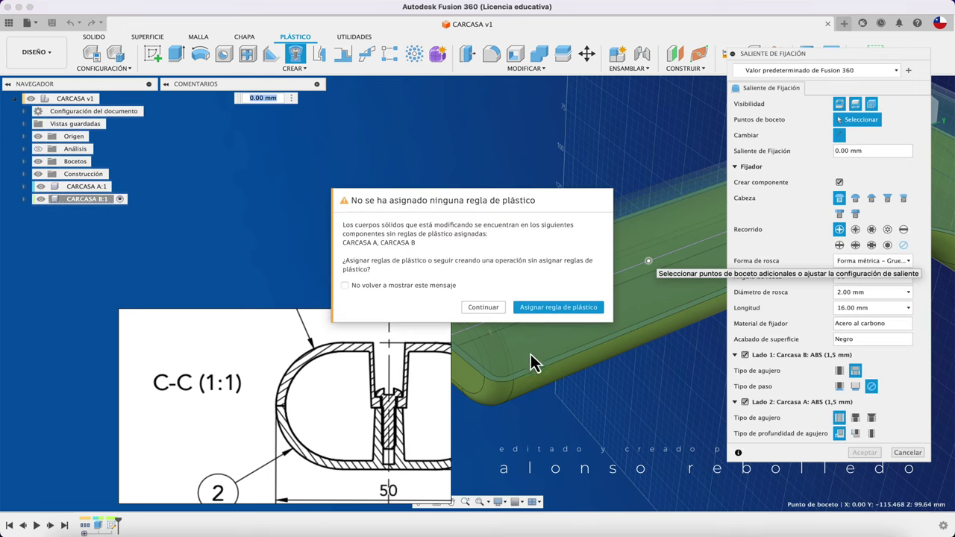
left_click_drag(563, 201, 373, 119)
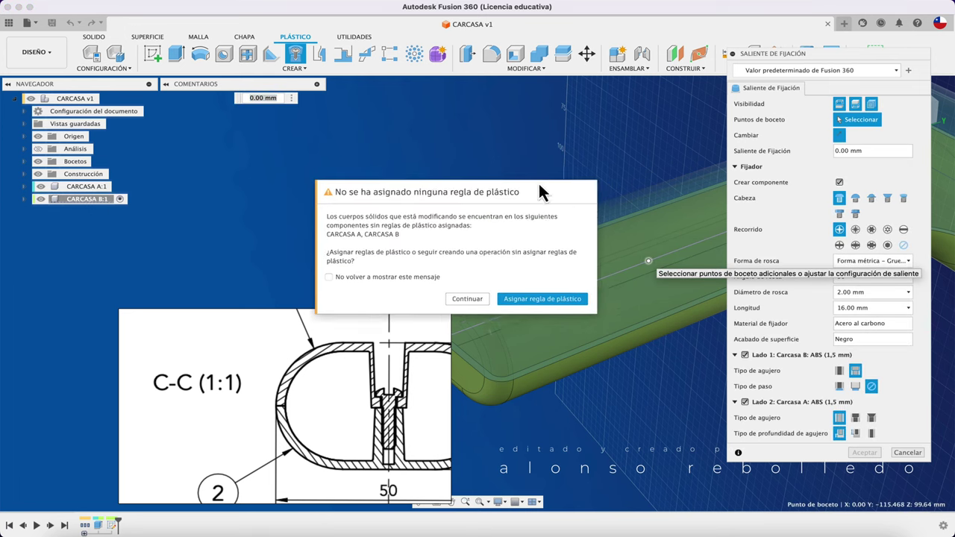
left_click(379, 231)
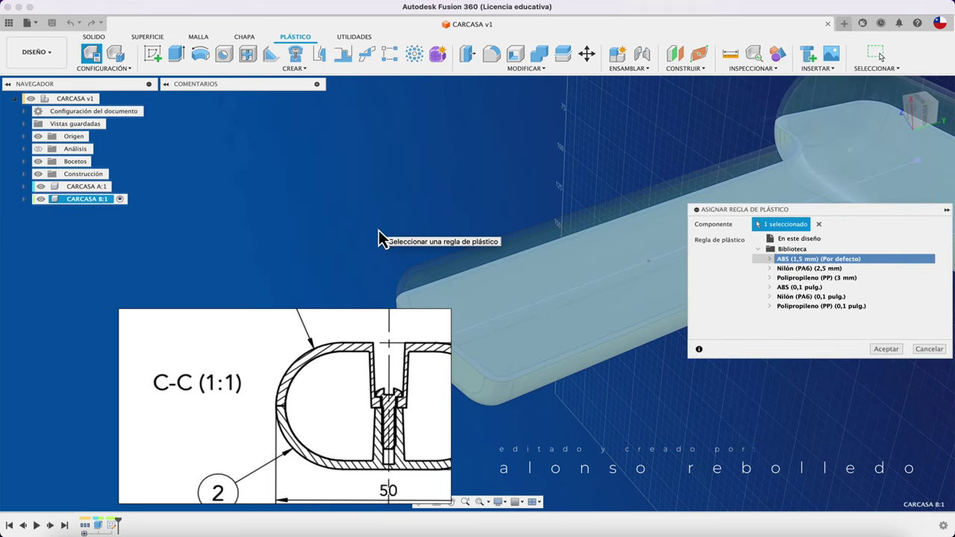
left_click(889, 350)
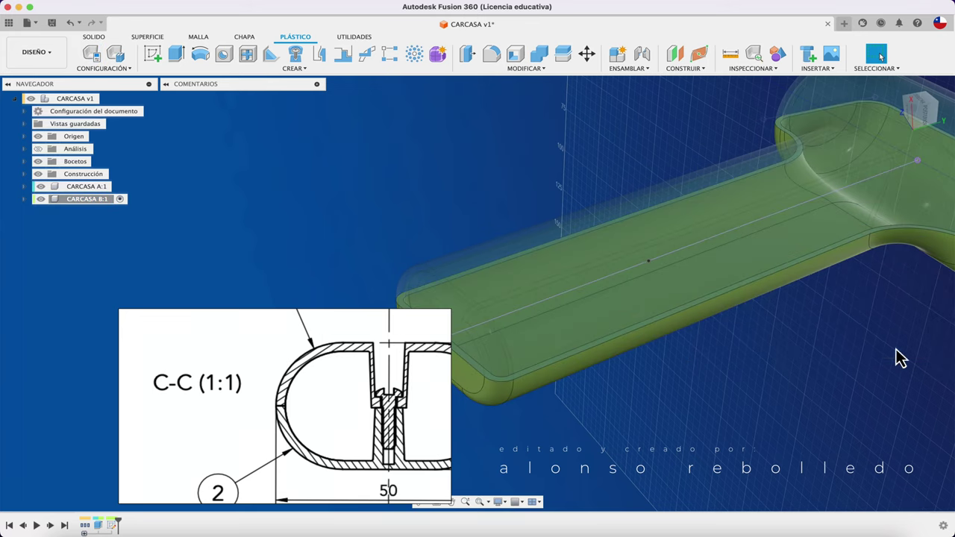
left_click(297, 53)
Step: Place the screw boss on the sketched point and raise its thread diameter to 3.50 mm
left_click(649, 262)
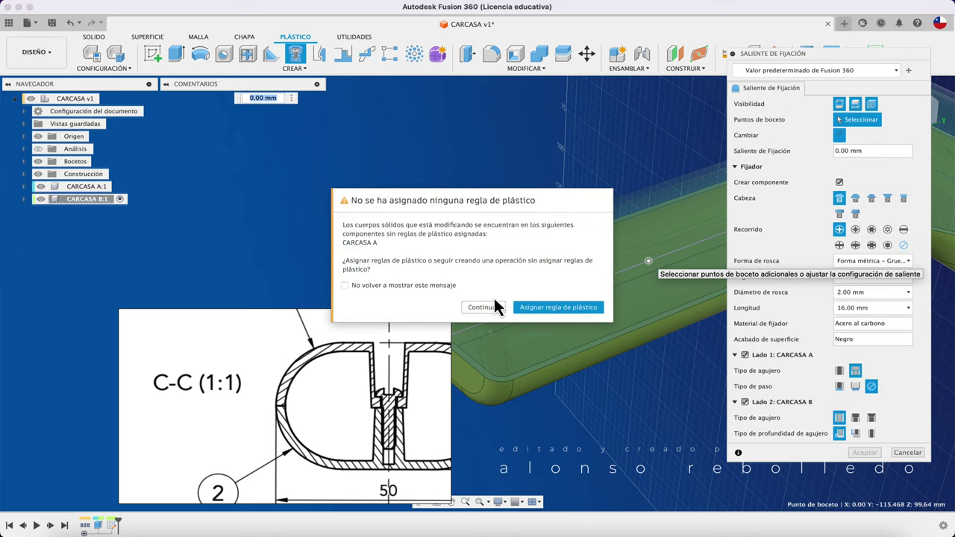
left_click(489, 314)
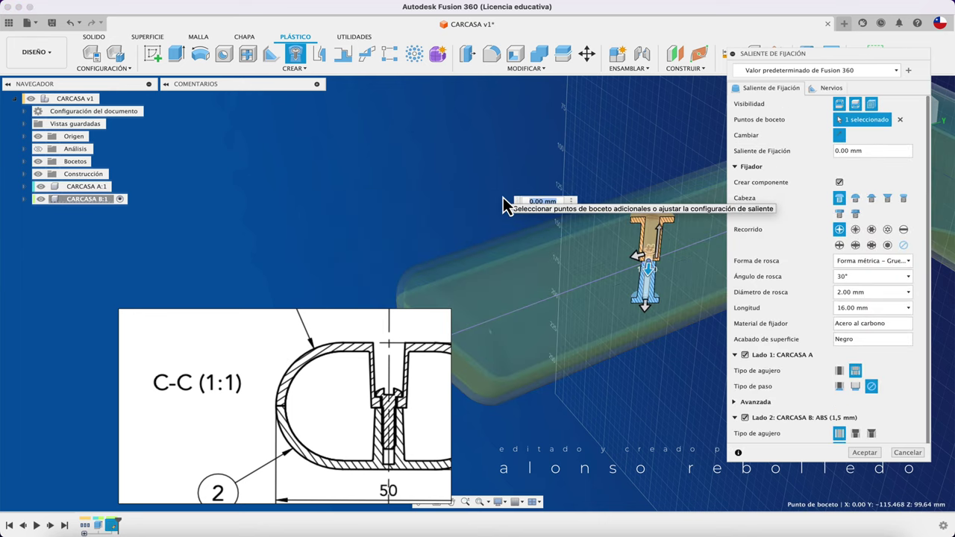
scroll(516, 187, "up", 5)
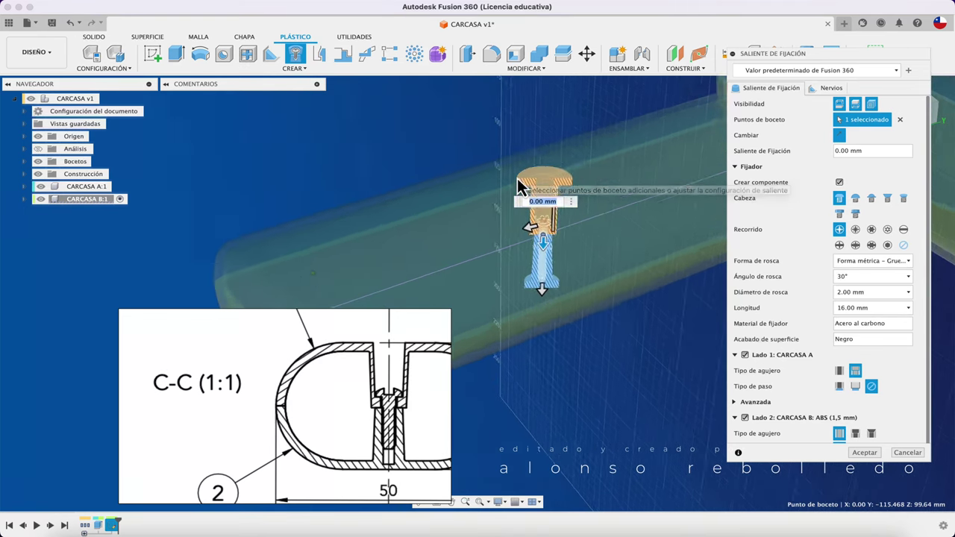
middle_click_drag(516, 186, 576, 224, "shift")
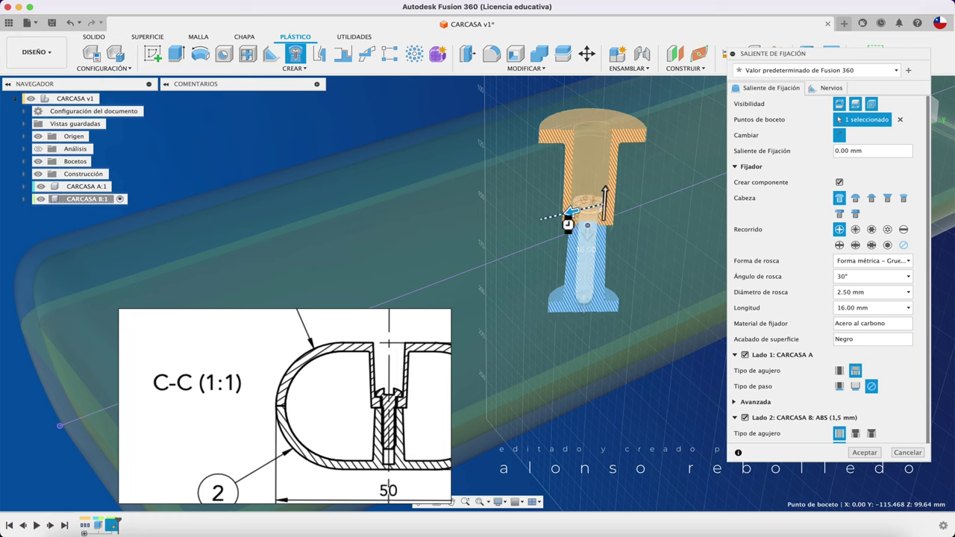
mouse_move(575, 216)
left_mouse_down()
mouse_move(568, 223)
mouse_move(591, 235)
mouse_move(591, 209)
left_mouse_up()
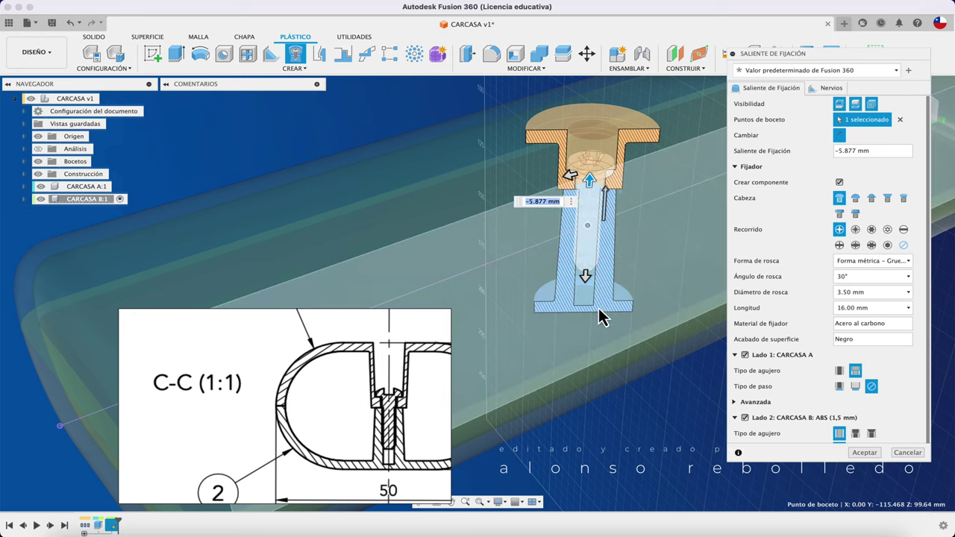
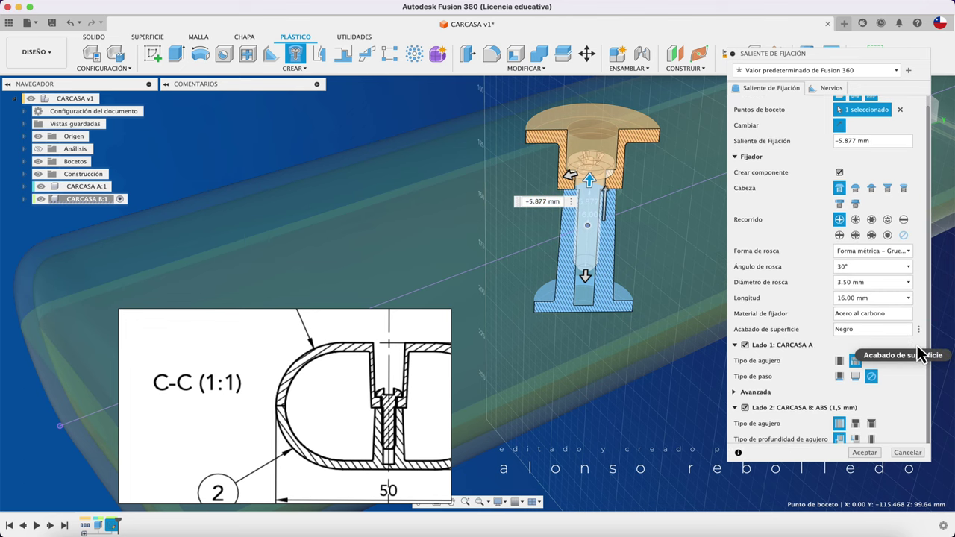
Step: Accept the screw boss with its 3.50 mm × 16 mm carbon-steel fastener
scroll(886, 436, "down", 1)
key("Return")
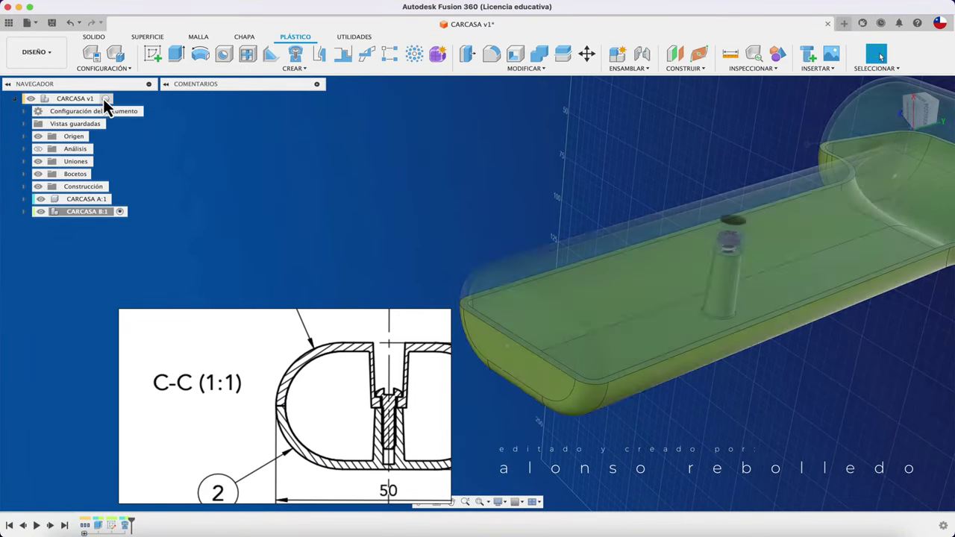
Step: Activate CARCASA v1, then delete Sección1 from the expanded Análisis folder
left_click(107, 99)
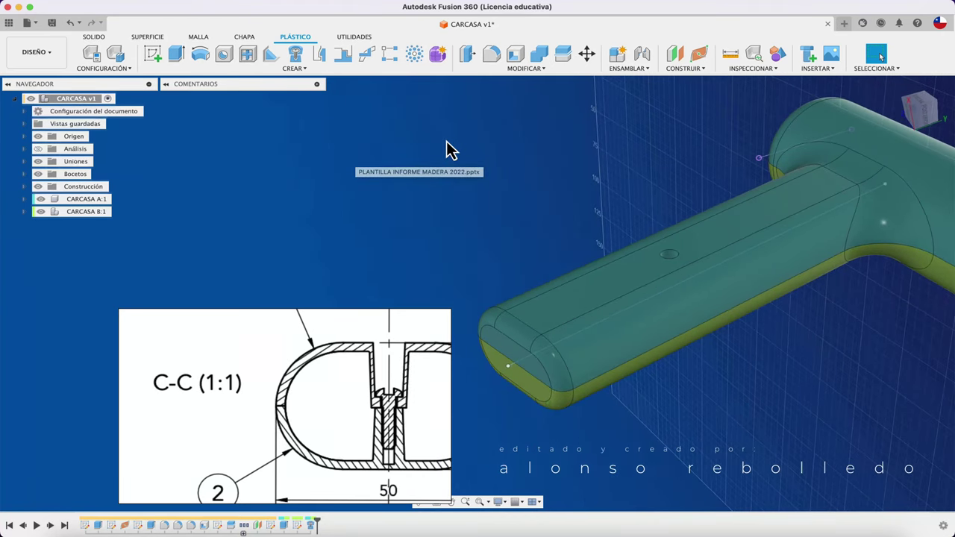
left_click(39, 149)
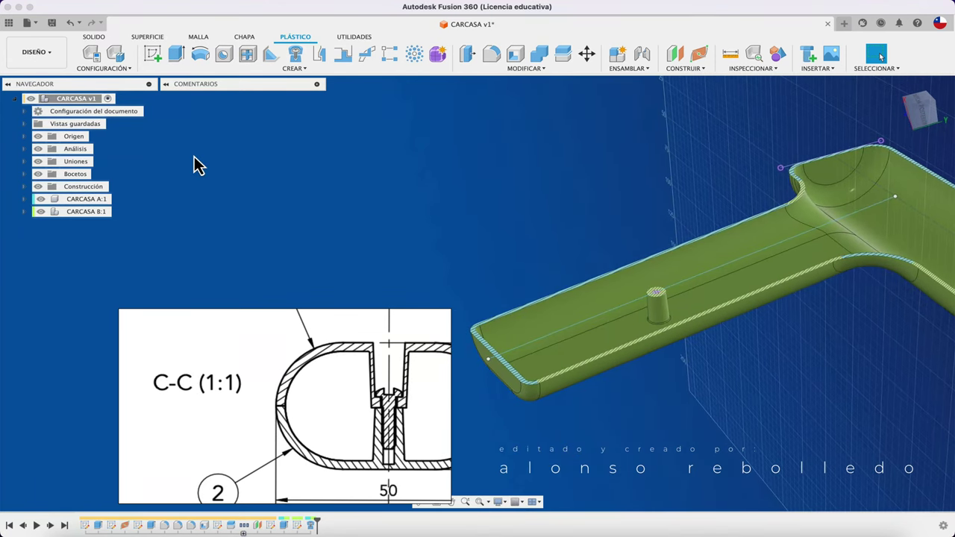
right_click(83, 157)
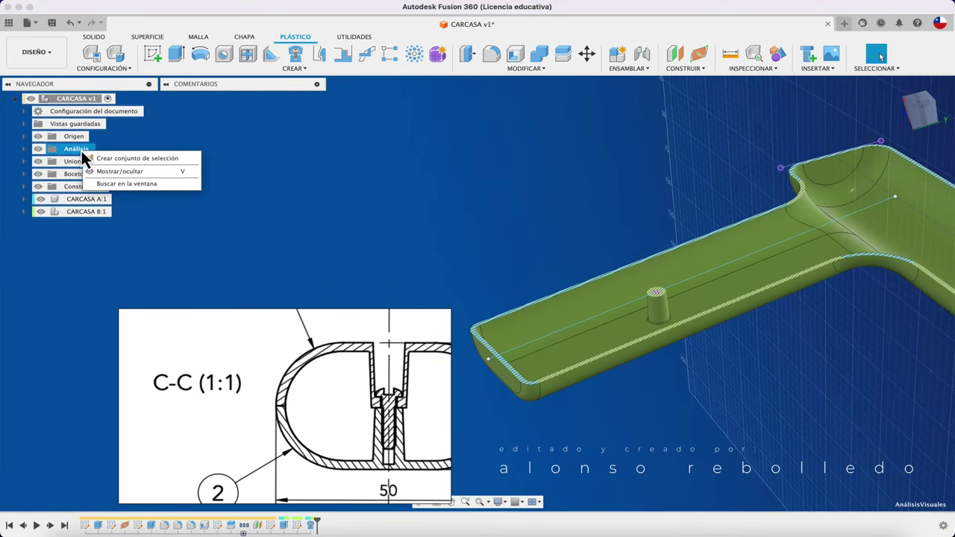
left_click(179, 144)
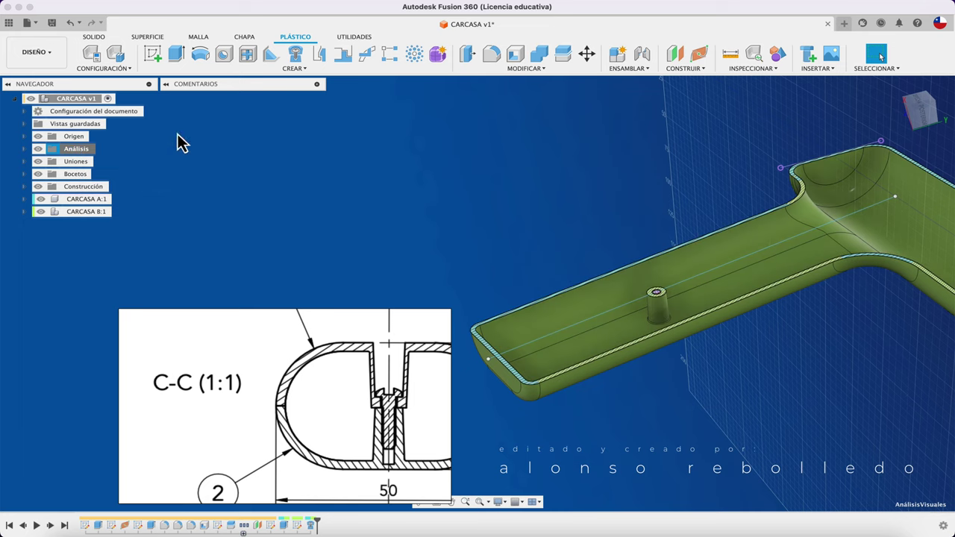
left_click(26, 149)
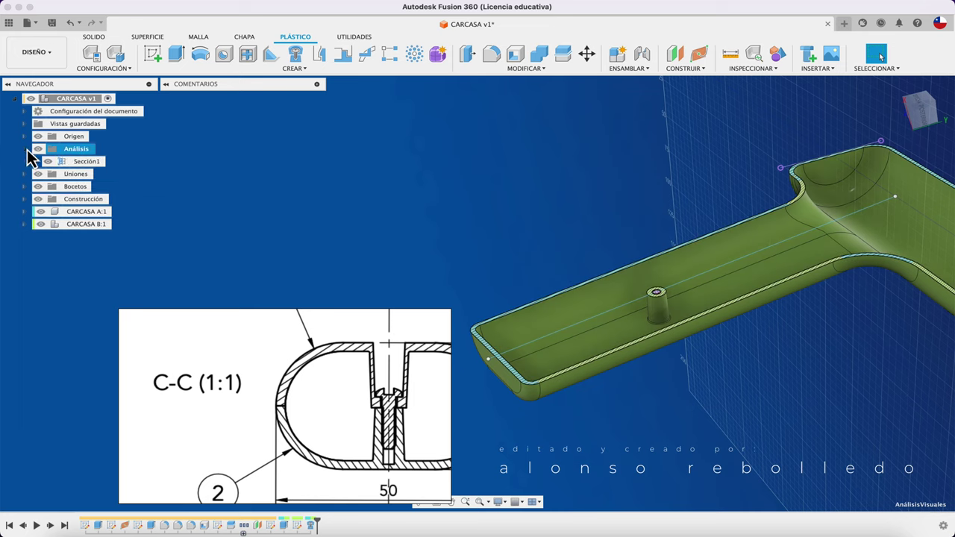
left_click(93, 164)
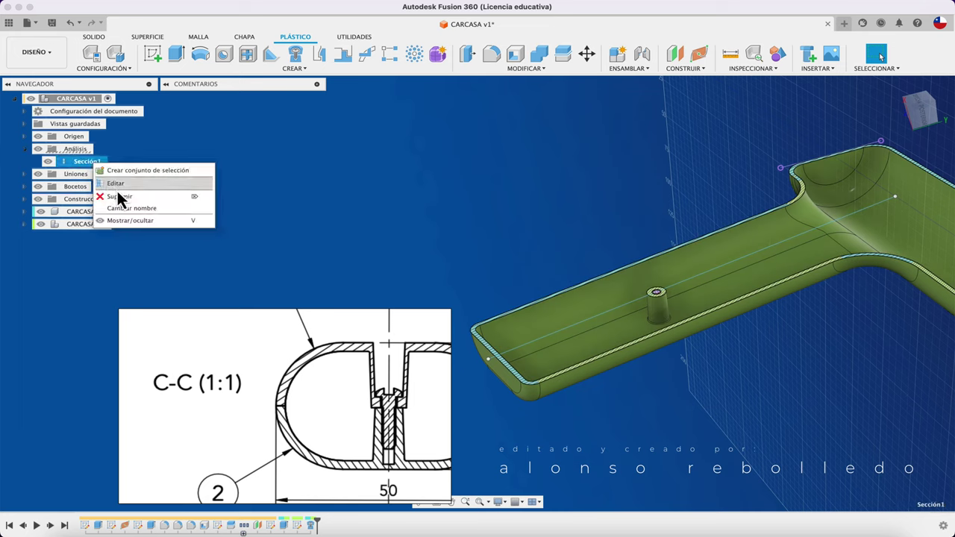
left_click(123, 198)
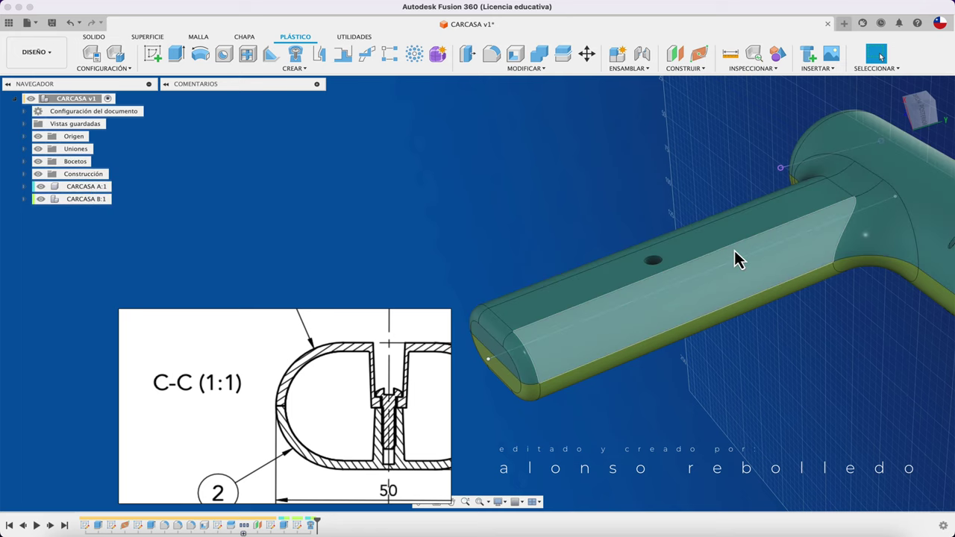
Step: Create a section analysis on the shell's end face, offset to -69.563 mm through the boss
left_click(749, 69)
left_click(739, 180)
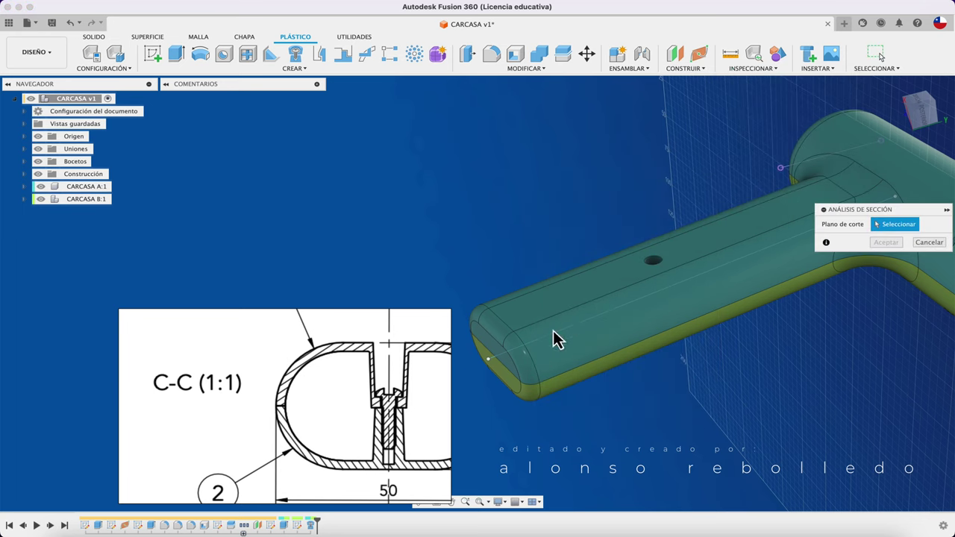
left_click(513, 369)
mouse_move(481, 376)
left_mouse_down()
mouse_move(512, 345)
mouse_move(602, 331)
mouse_move(646, 310)
left_mouse_up()
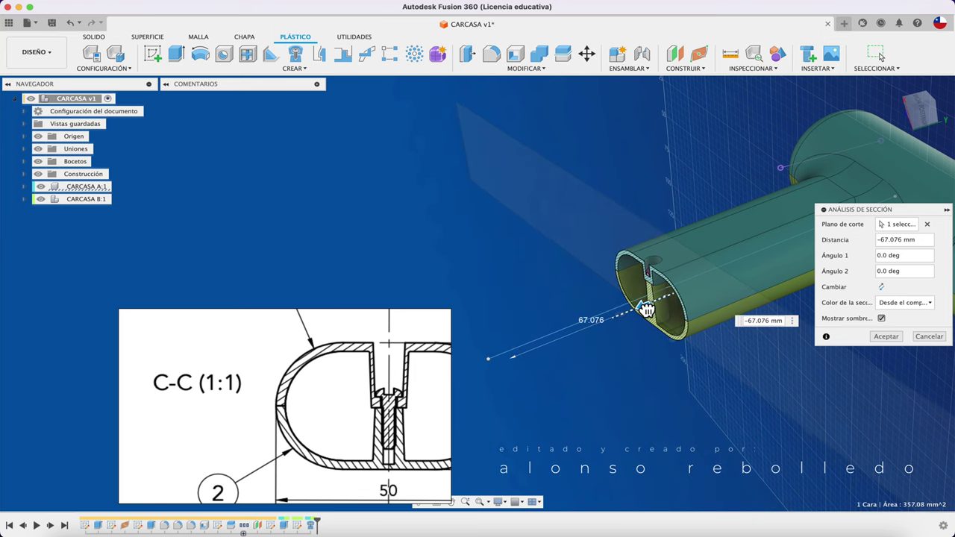
scroll(646, 310, "up", 5)
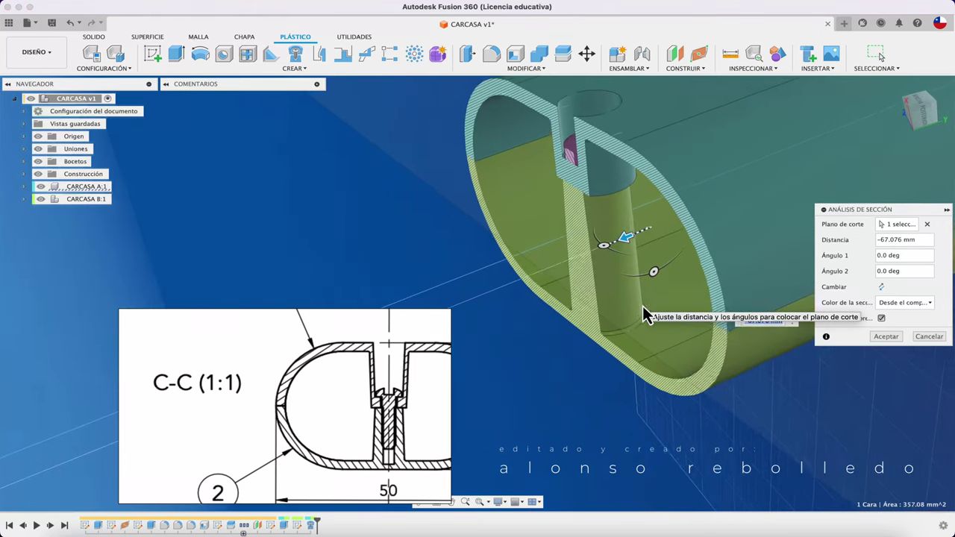
scroll(647, 271, "up", 1)
left_click_drag(616, 283, 638, 278)
middle_click_drag(637, 277, 638, 276, "shift")
scroll(638, 276, "up", 1)
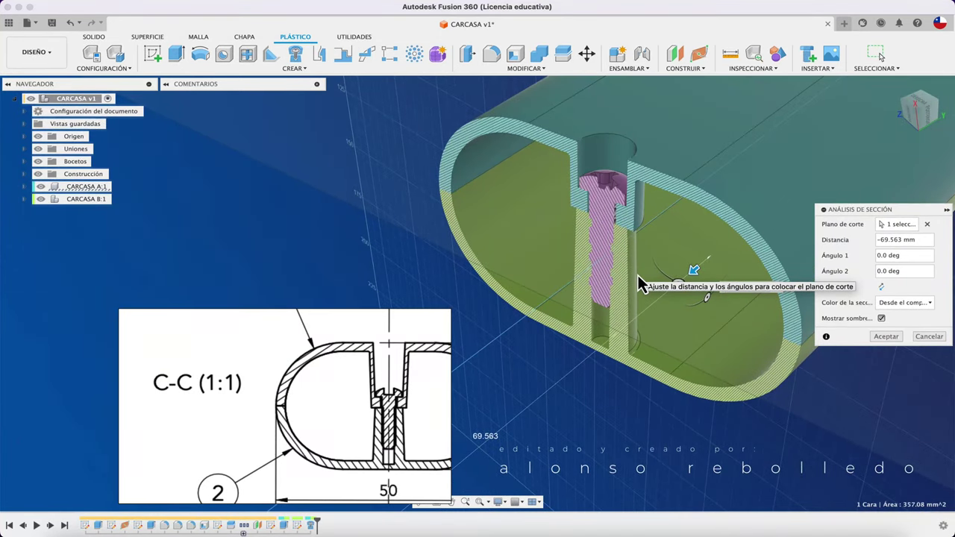
left_click(892, 340)
Step: View the section end-on, then hide Sección2 to show the closed shell
scroll(634, 298, "up", 1)
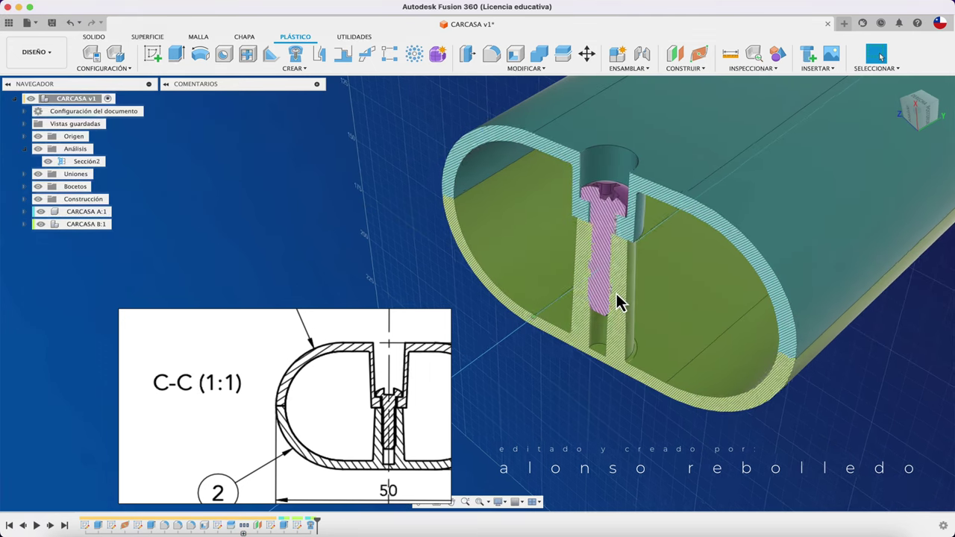
scroll(623, 306, "up", 3)
scroll(628, 321, "down", 2)
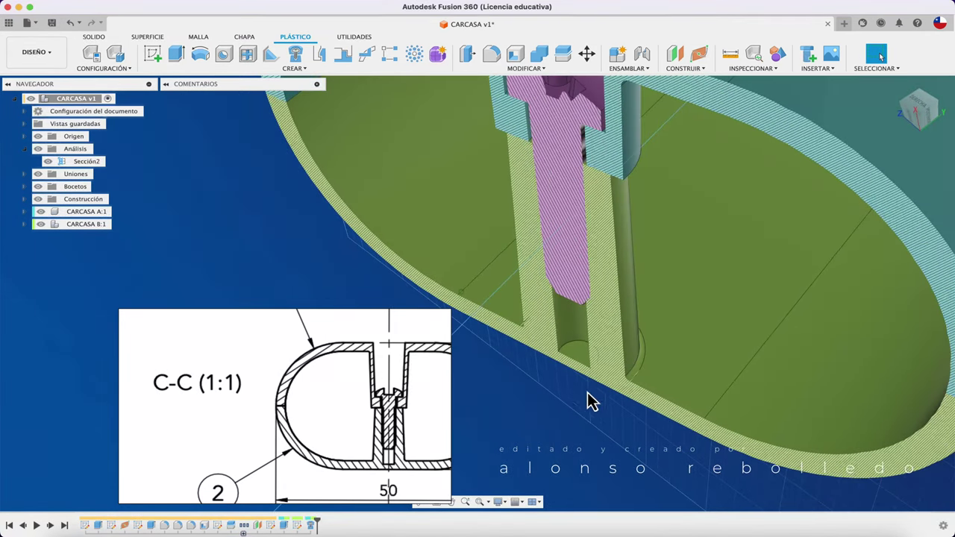
mouse_move(591, 318)
middle_mouse_down("shift")
mouse_move(586, 270)
mouse_move(579, 313)
mouse_move(572, 313)
mouse_move(579, 342)
mouse_move(582, 238)
mouse_move(218, 198)
middle_mouse_up("shift")
scroll(578, 333, "down", 3)
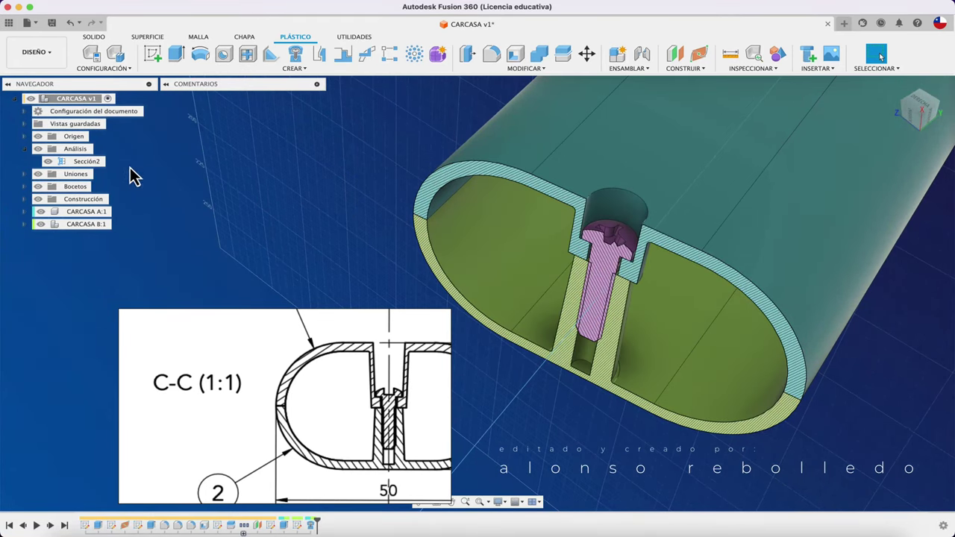
left_click(39, 150)
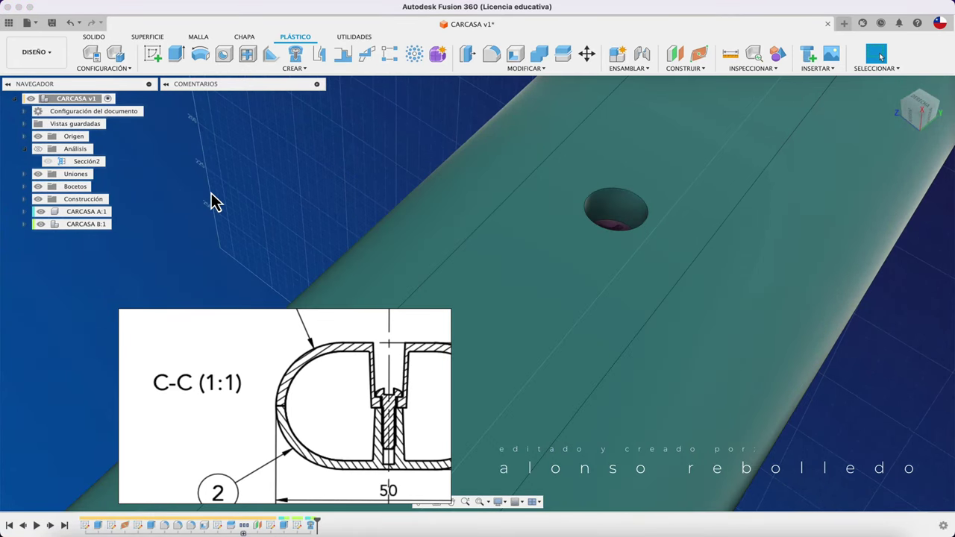
Step: Fit the housing in view and ground the CARCASA A:1 shell
key("F6")
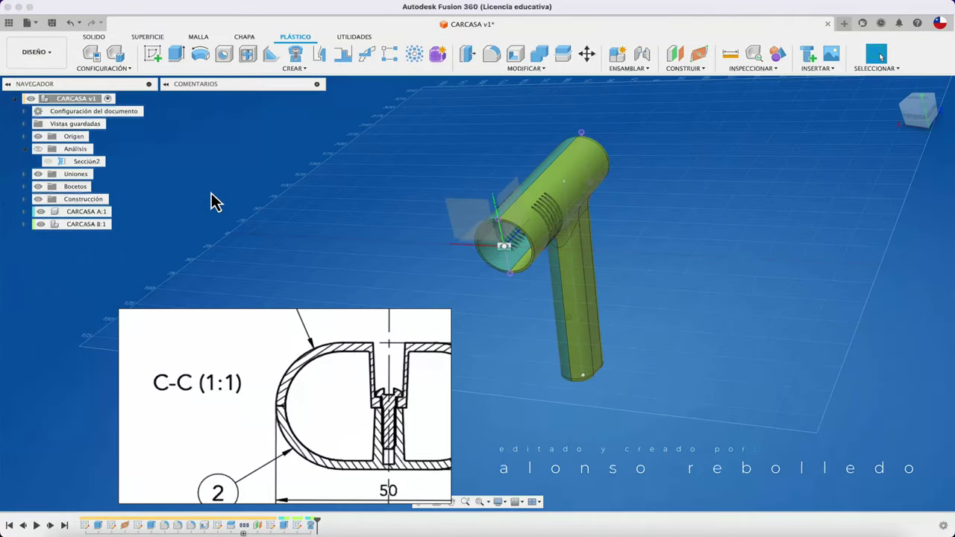
scroll(664, 358, "up", 3)
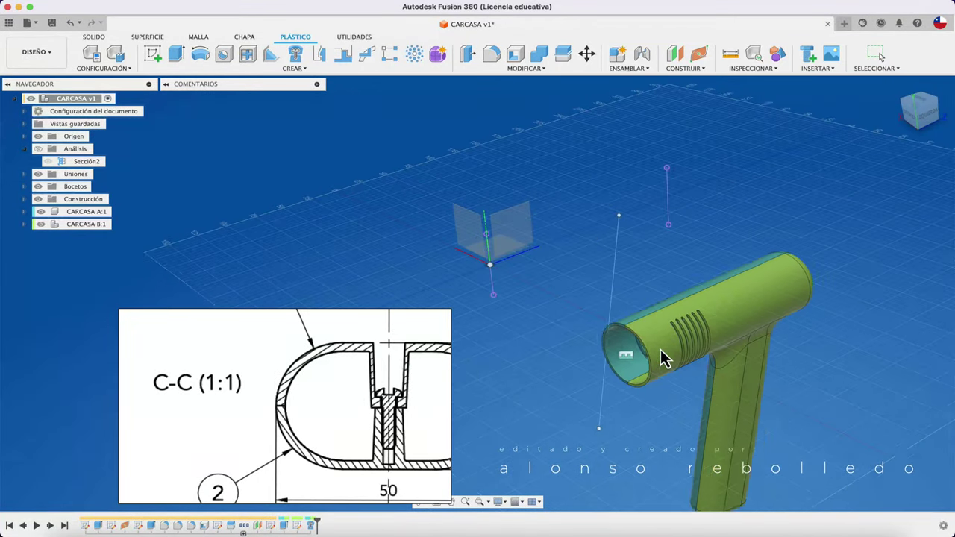
mouse_move(664, 358)
left_mouse_down()
mouse_move(477, 156)
mouse_move(499, 261)
left_mouse_up()
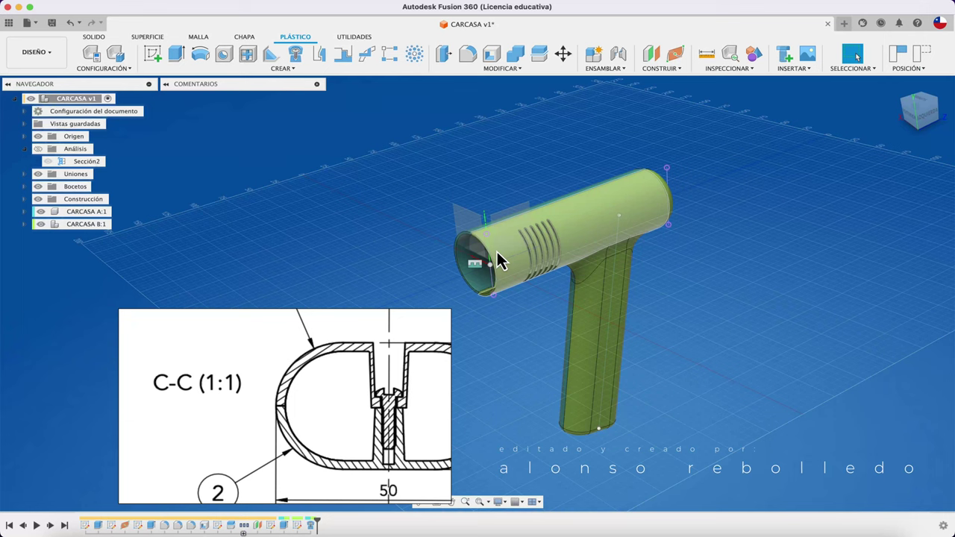
left_click(101, 225)
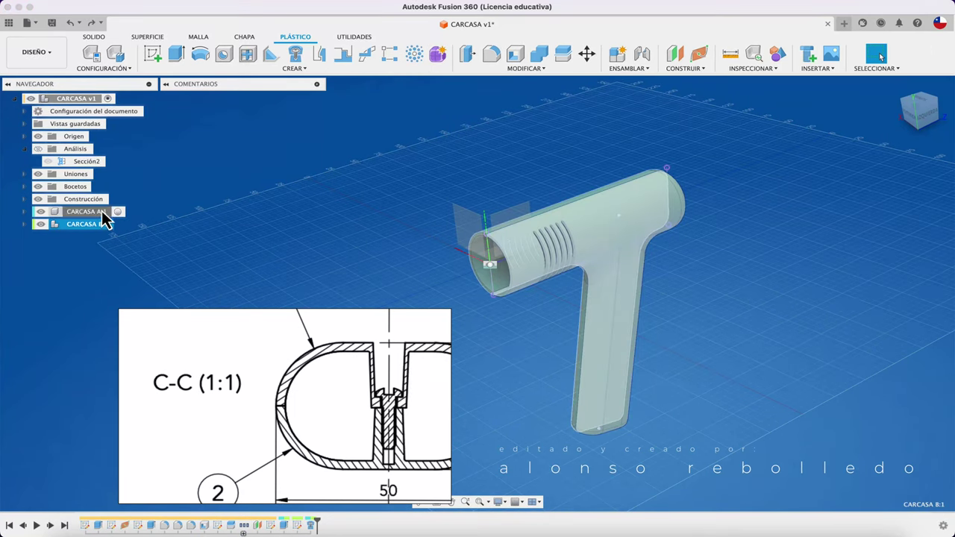
right_click(101, 210)
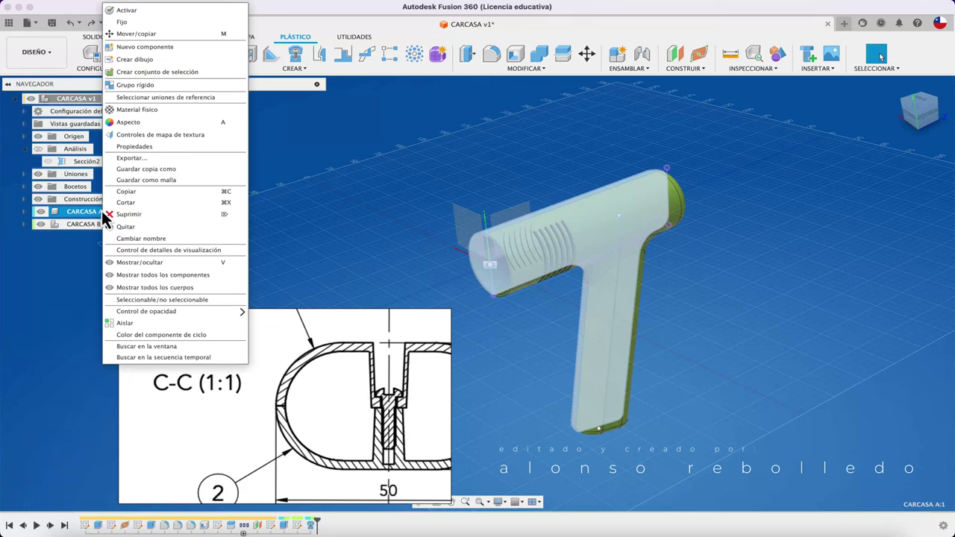
left_click(194, 23)
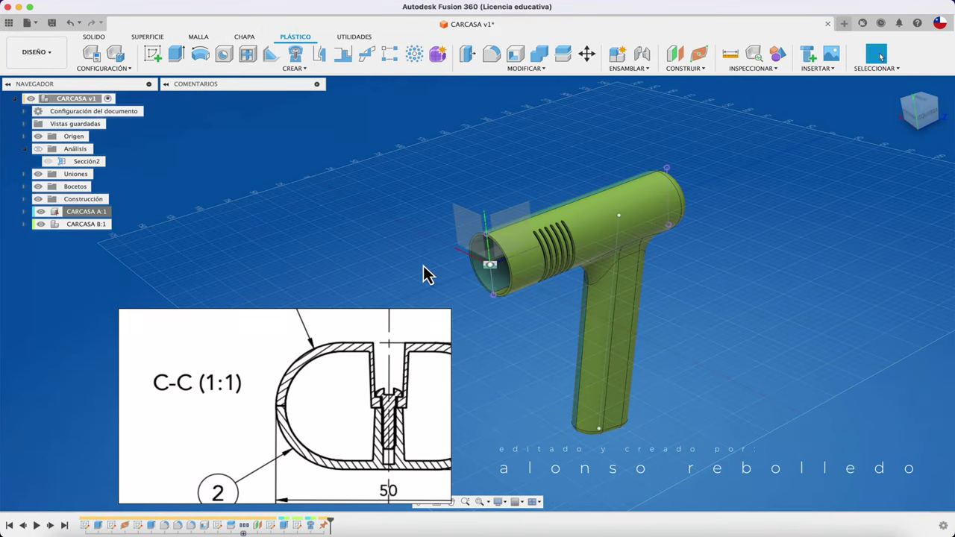
Step: Move the Tornillo grueso screw component out of CARCASA B:1 to the top level
scroll(259, 273, "up", 2)
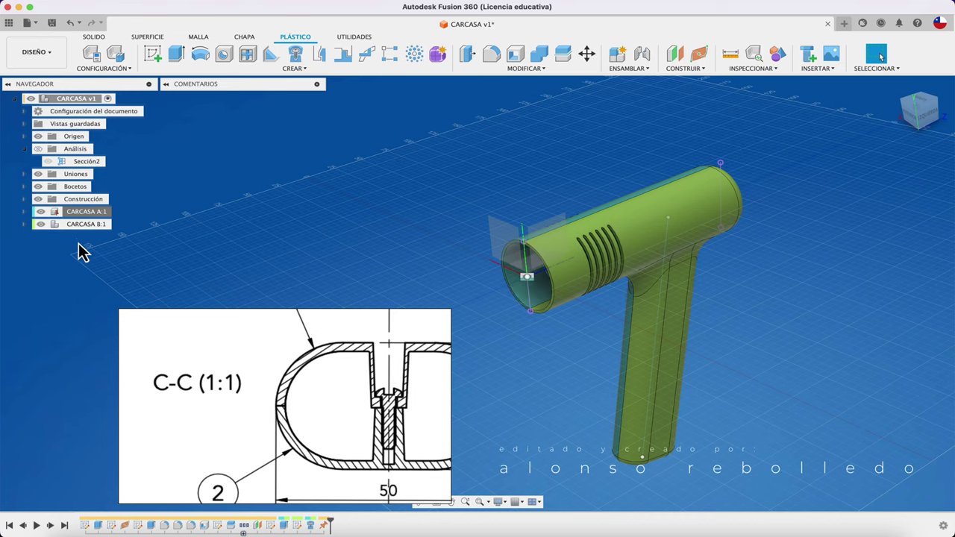
scroll(158, 265, "up", 1)
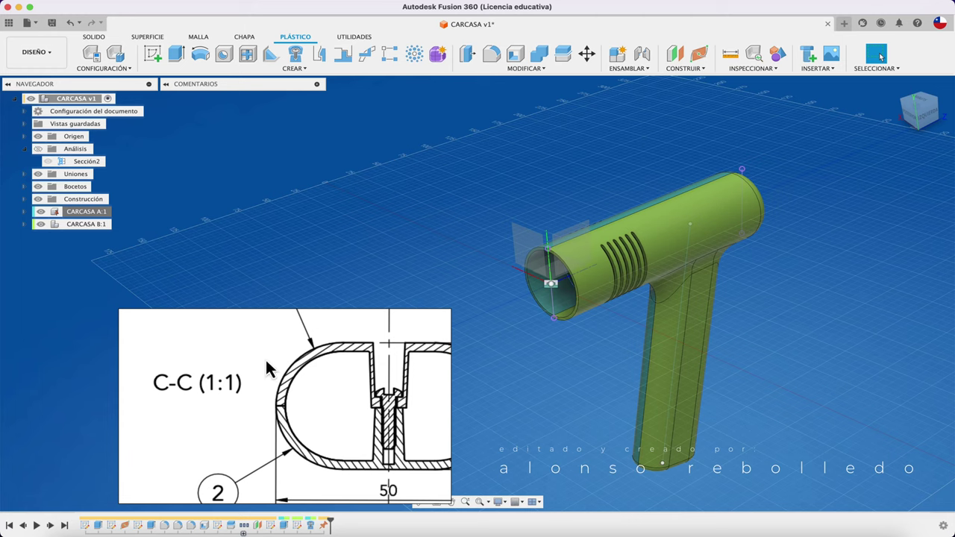
mouse_move(86, 224)
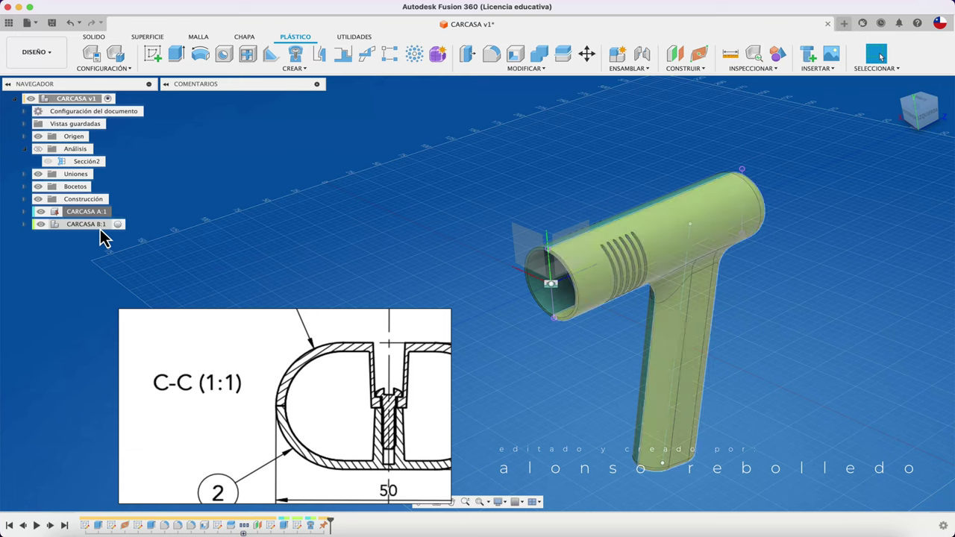
left_click(24, 225)
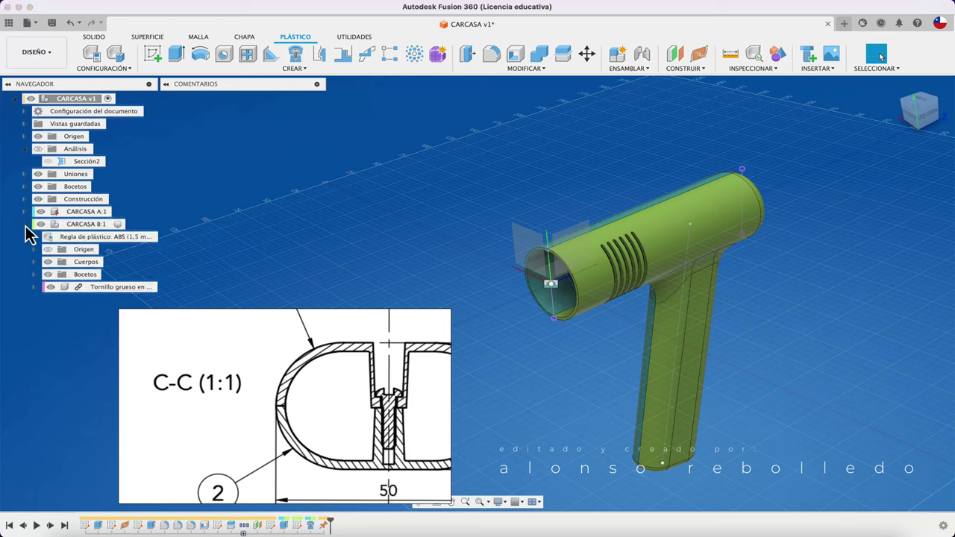
left_click(118, 291)
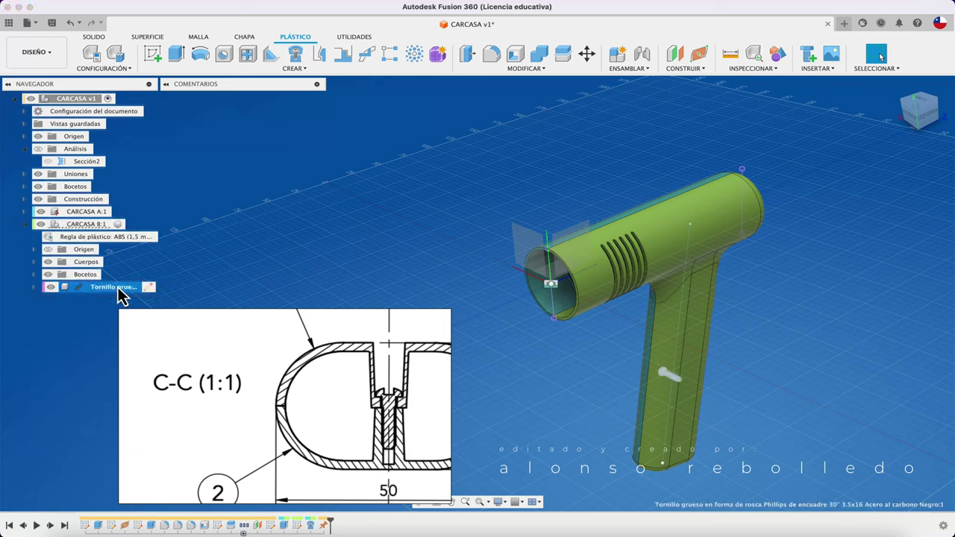
left_click_drag(109, 298, 91, 104)
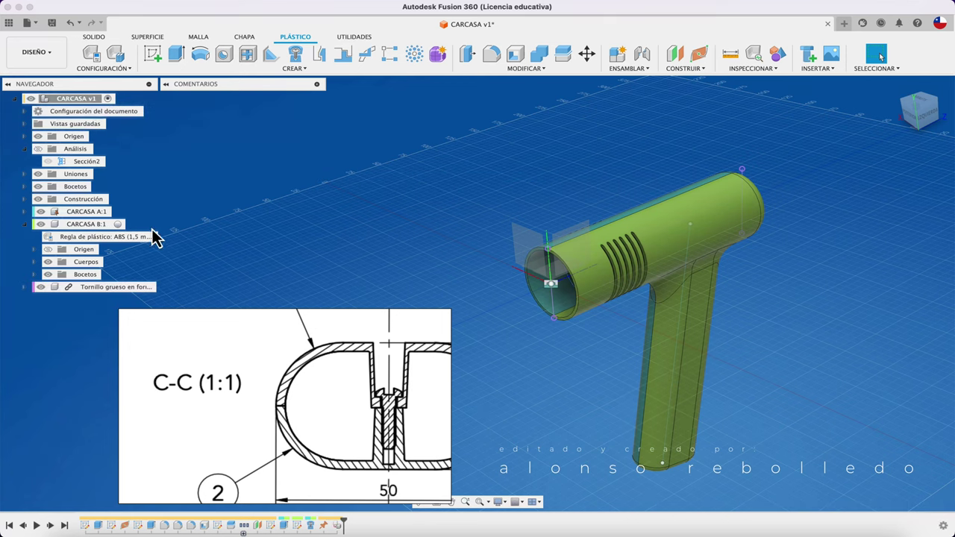
left_click(26, 224)
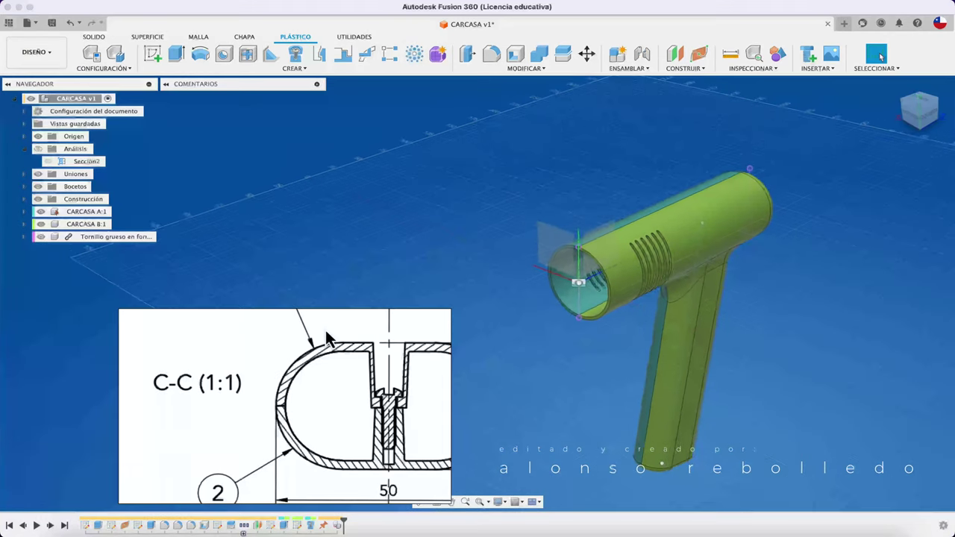
Step: Drag the CARCASA A:1 shell away from the other half
middle_click_drag(129, 265, 231, 299, "shift")
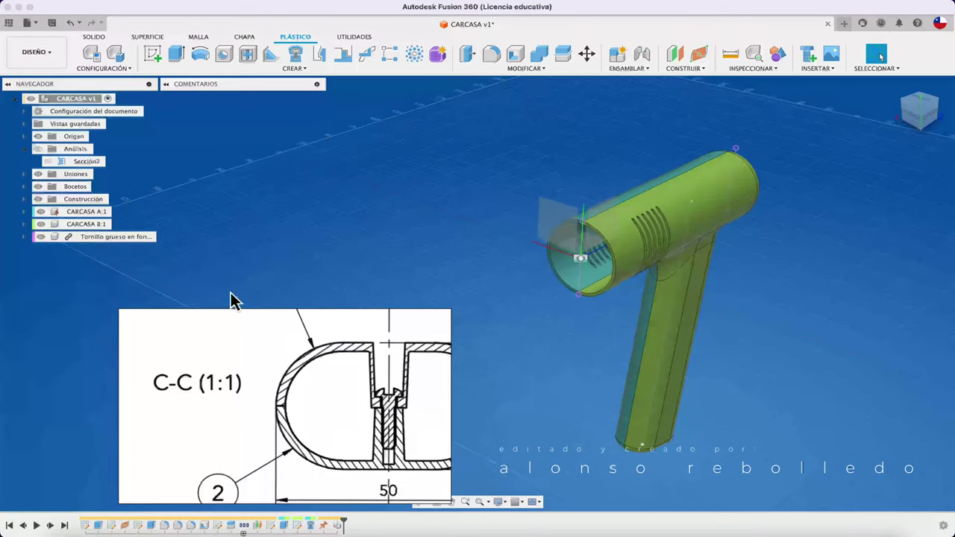
left_click(100, 214)
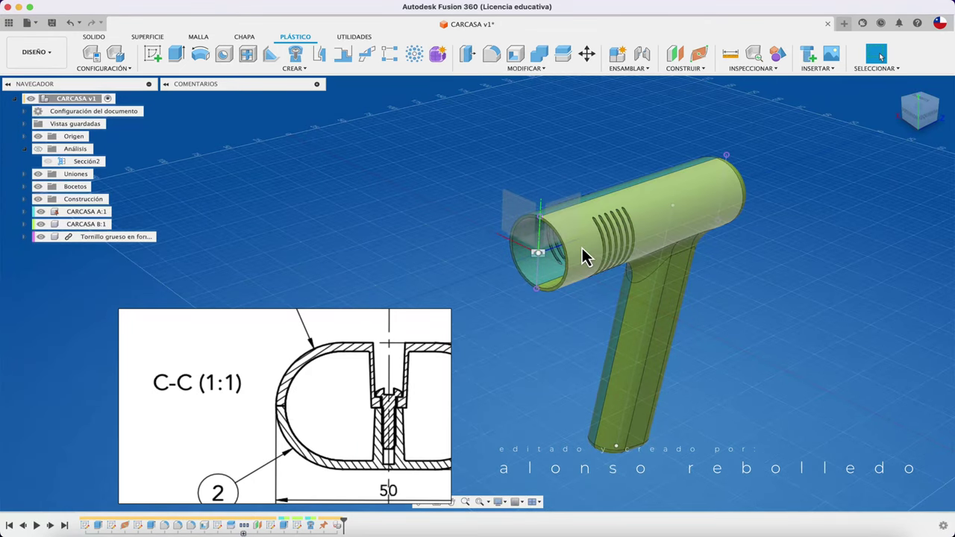
mouse_move(582, 248)
left_mouse_down()
mouse_move(633, 345)
mouse_move(761, 312)
left_mouse_up()
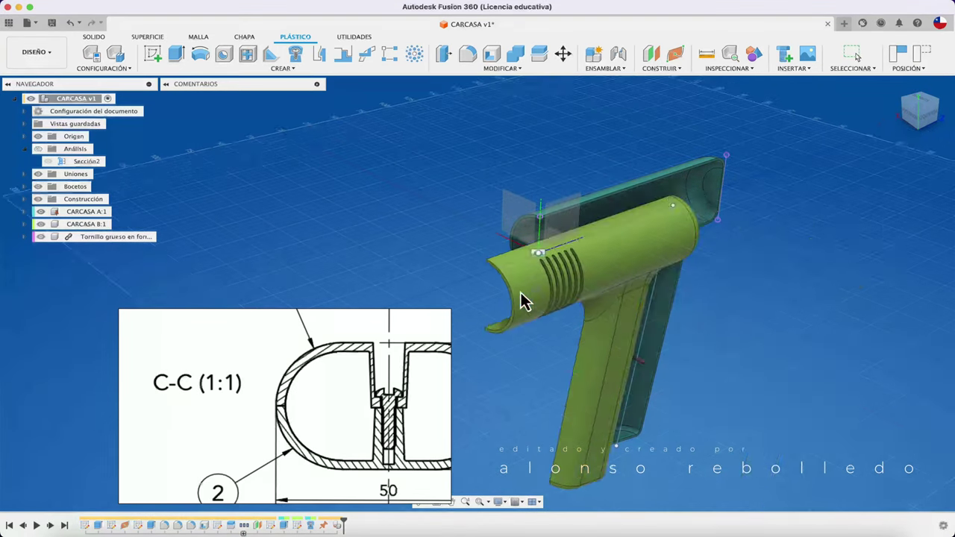
Step: Create a Rígida joint between the opening-edge origins of CARCASA B:1 and CARCASA A:1
middle_click_drag(761, 312, 694, 403, "shift")
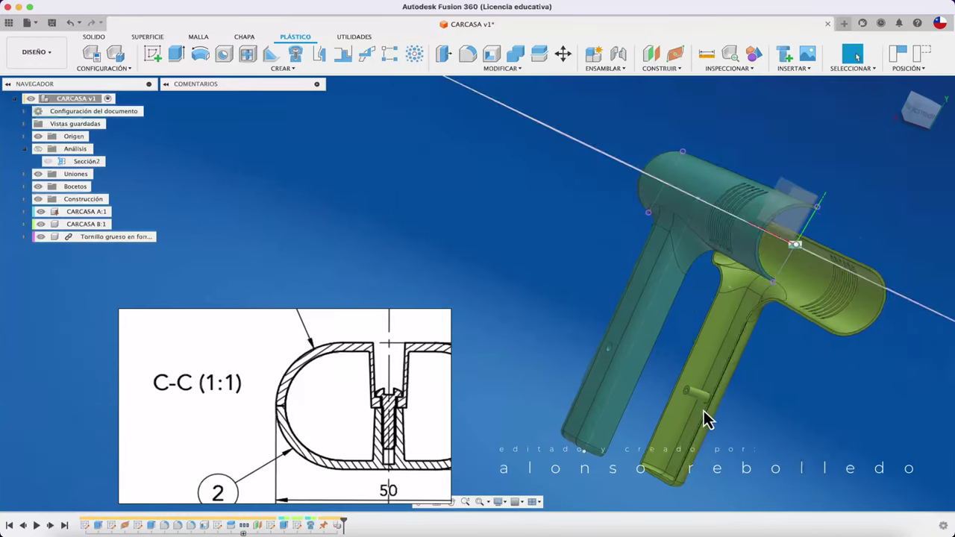
key("F6")
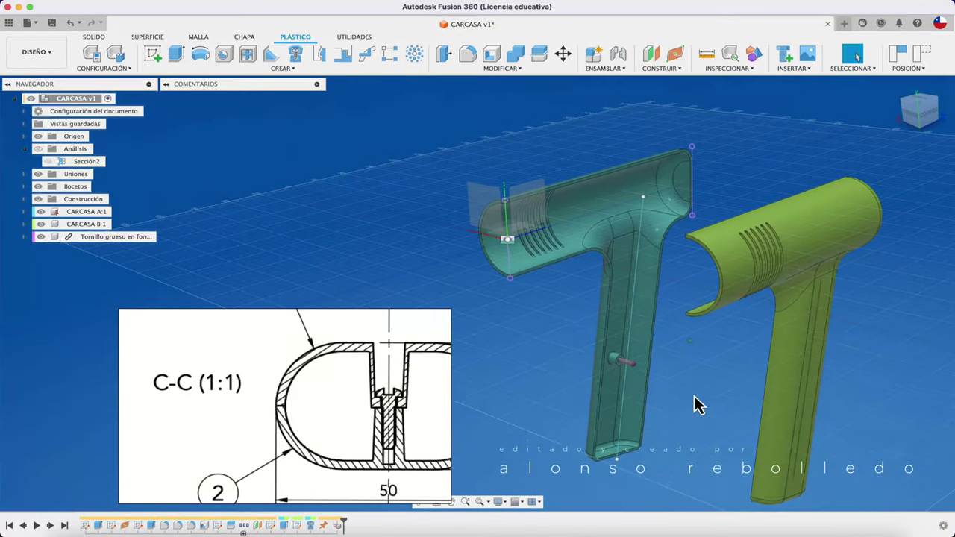
middle_click_drag(737, 305, 597, 345, "shift")
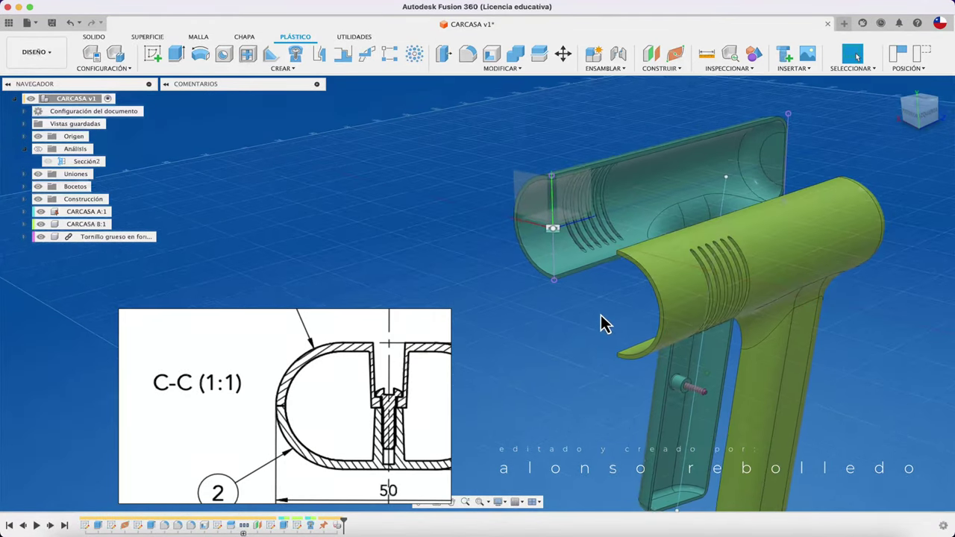
scroll(597, 345, "left", 3, "shift")
key("j")
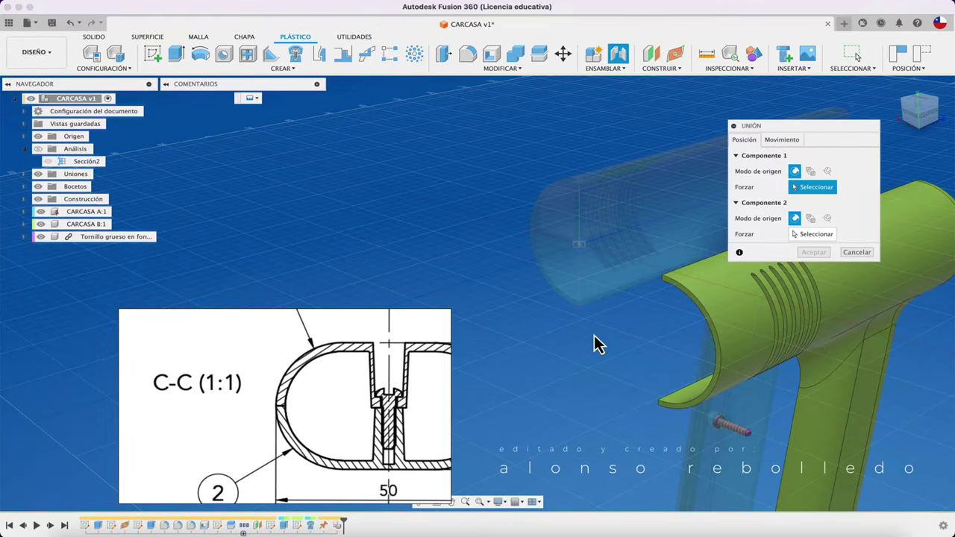
left_click(713, 367)
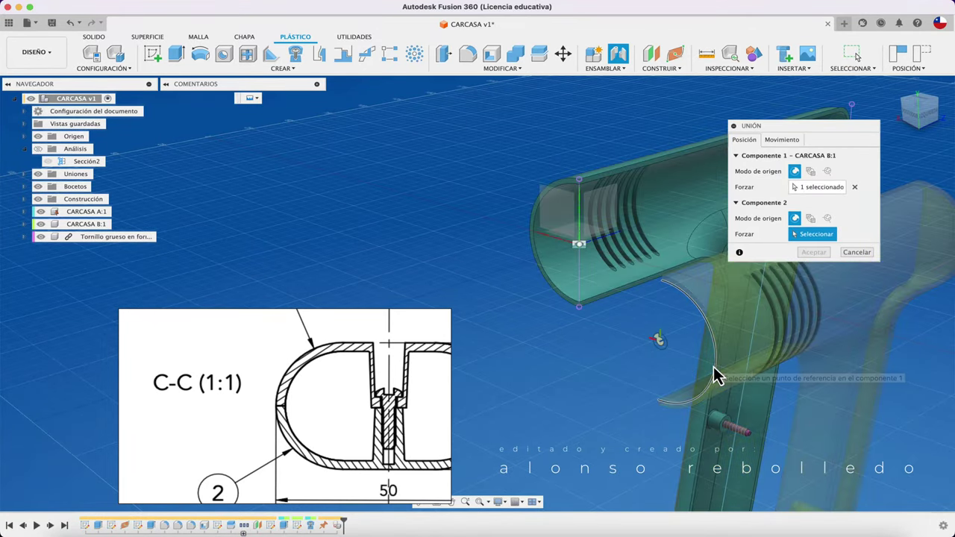
left_click(566, 297)
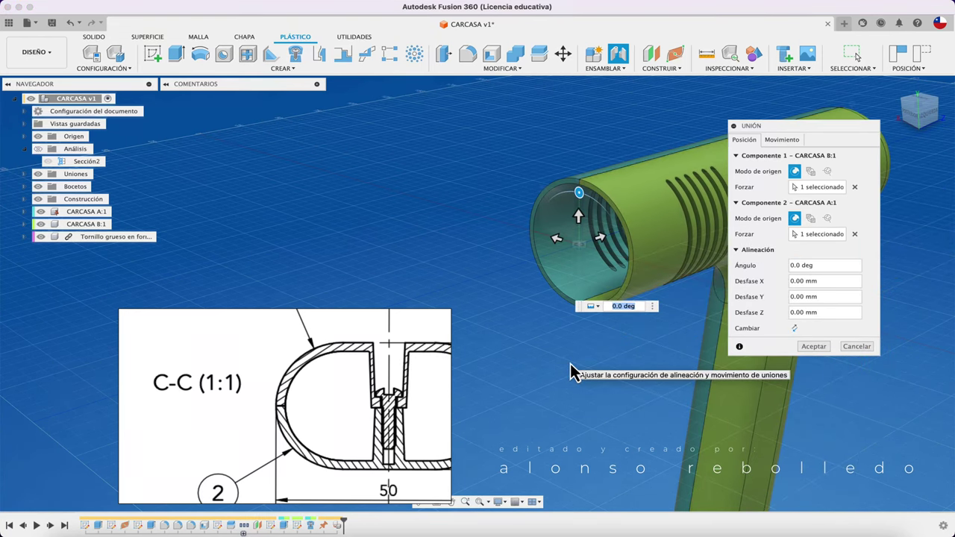
left_click(784, 141)
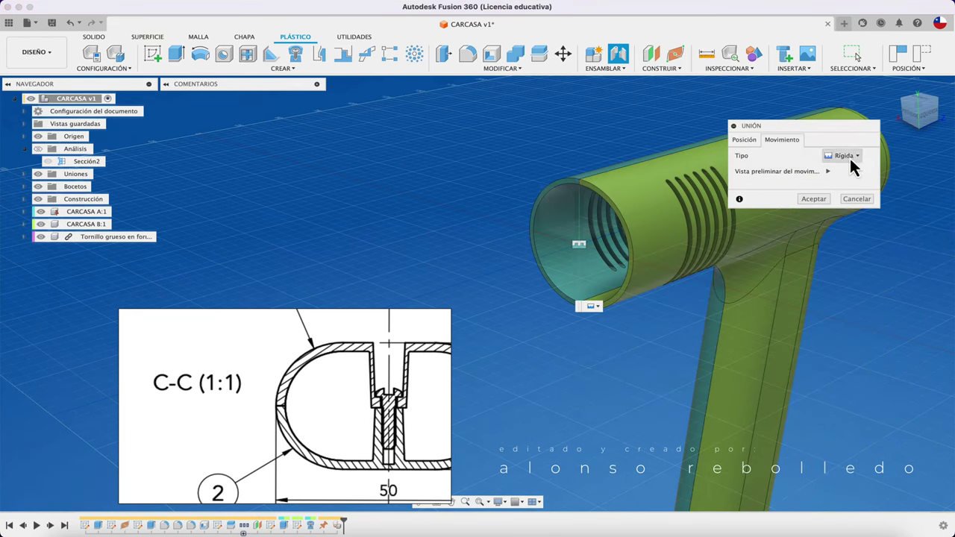
left_click(828, 171)
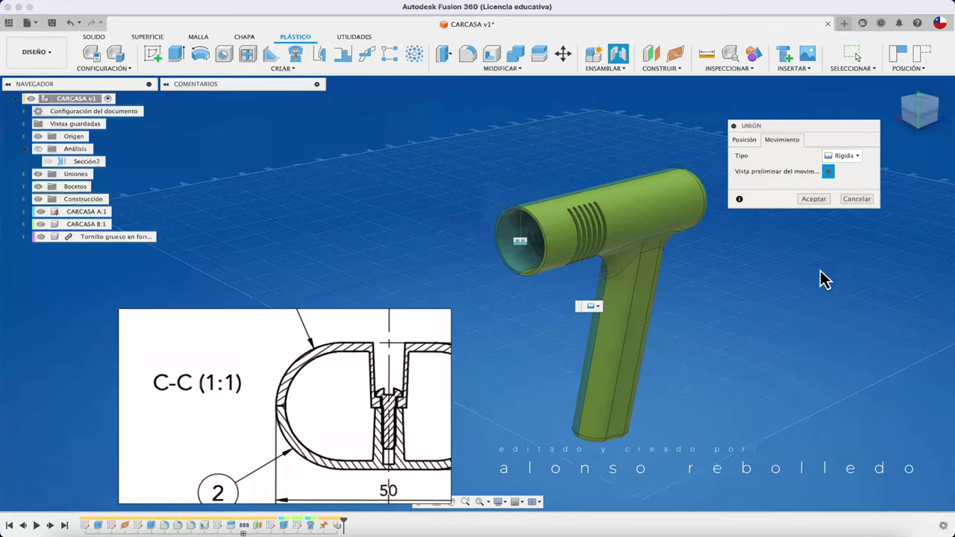
left_click(816, 200)
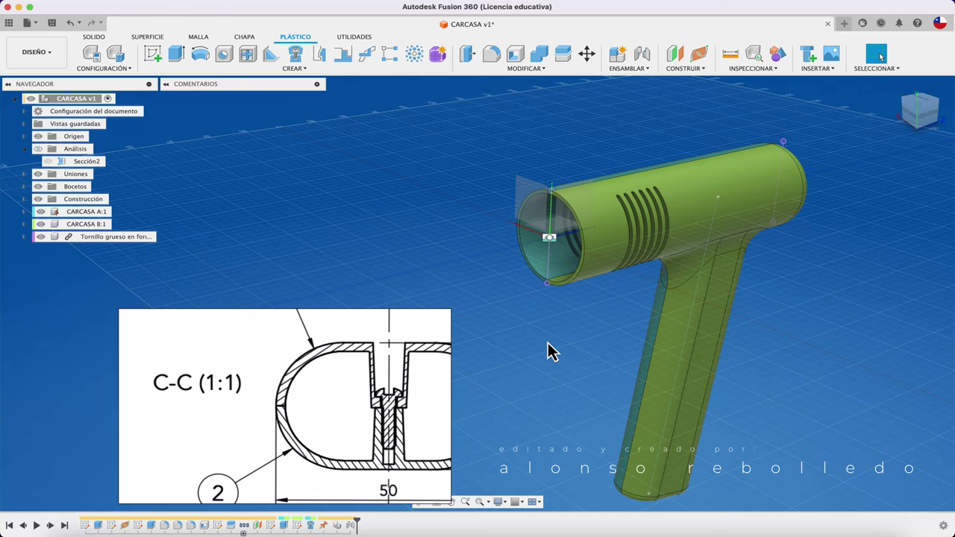
Step: Turn off work geometry visibility and the layout grid in the display settings
left_click(506, 503)
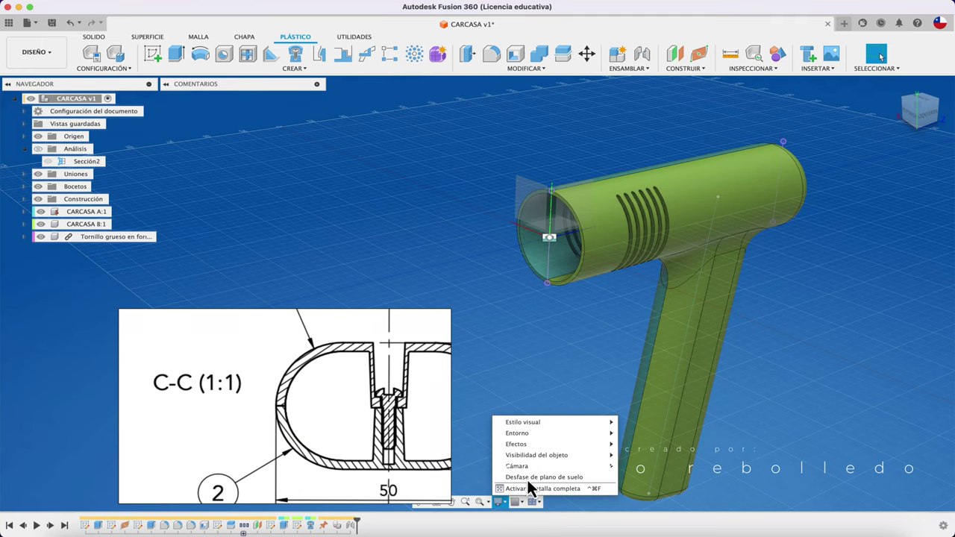
mouse_move(536, 455)
left_click(624, 435)
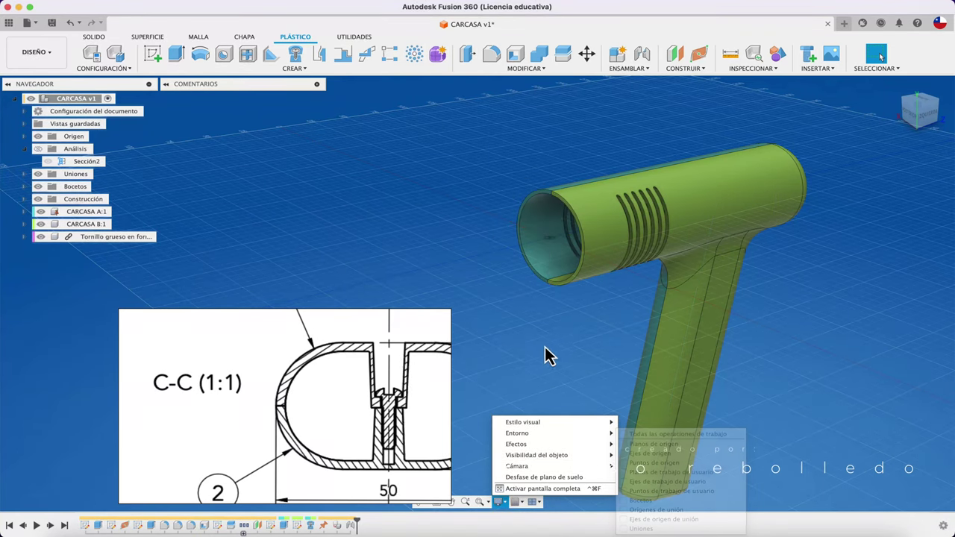
left_click(547, 355)
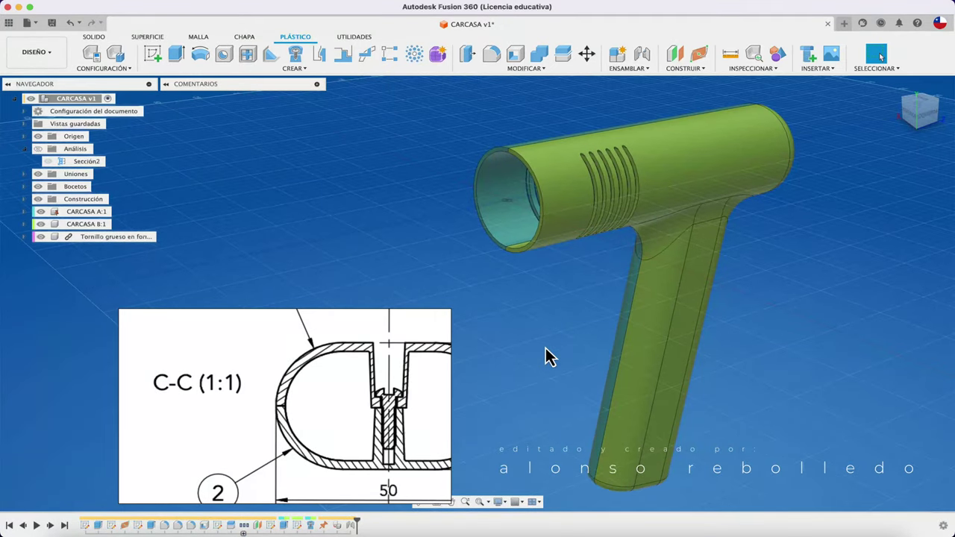
left_click(523, 503)
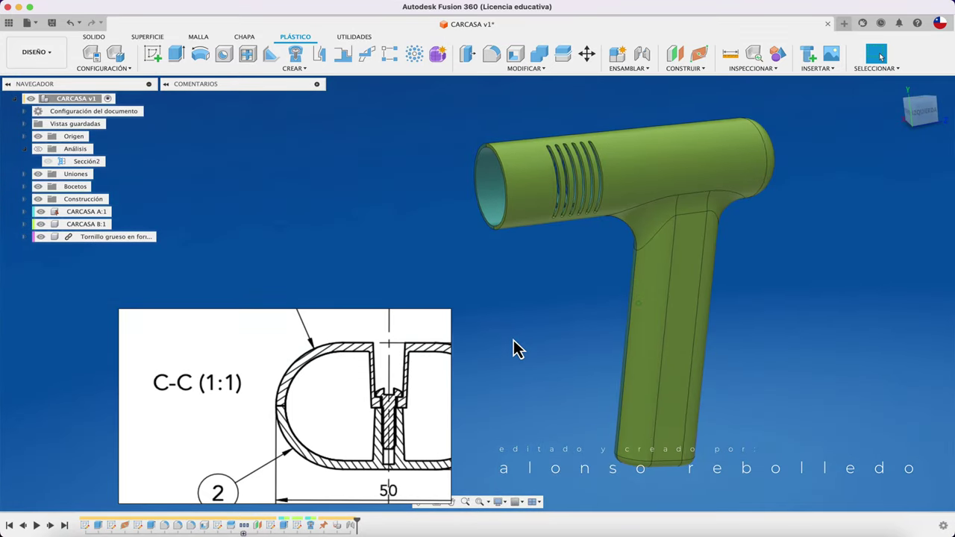
left_click(404, 405)
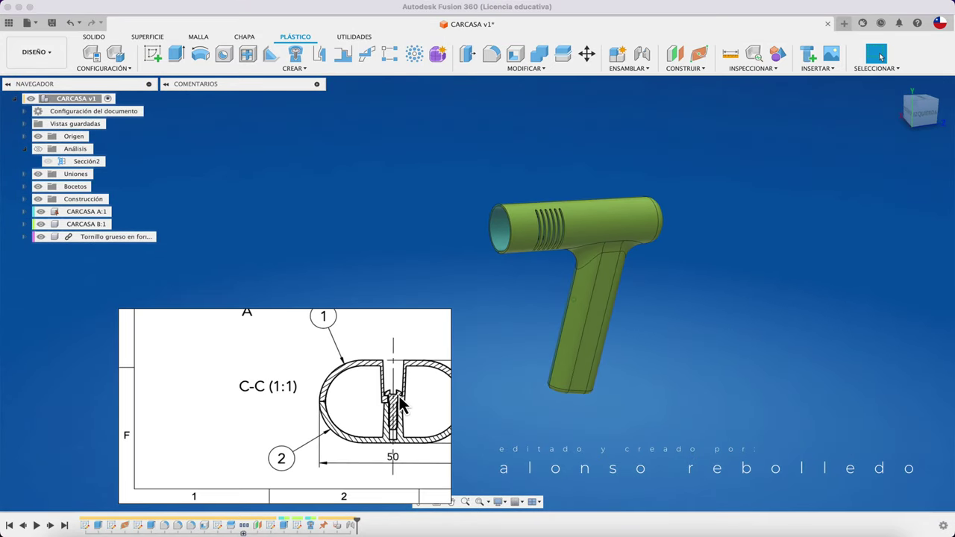
scroll(395, 404, "down", 3)
scroll(311, 429, "up", 2)
scroll(341, 379, "up", 5)
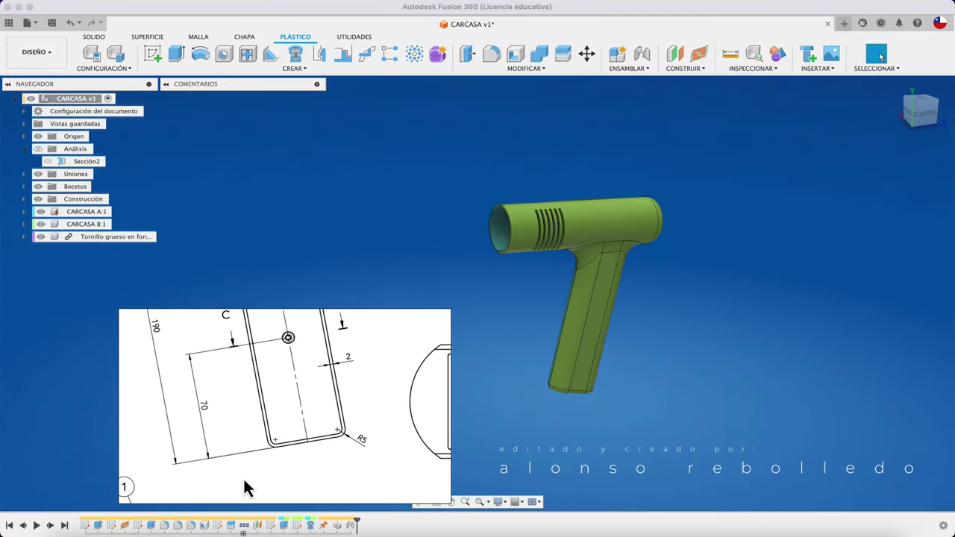
scroll(246, 485, "up", 2)
scroll(281, 464, "up", 2)
scroll(302, 441, "up", 3)
scroll(297, 459, "up", 1)
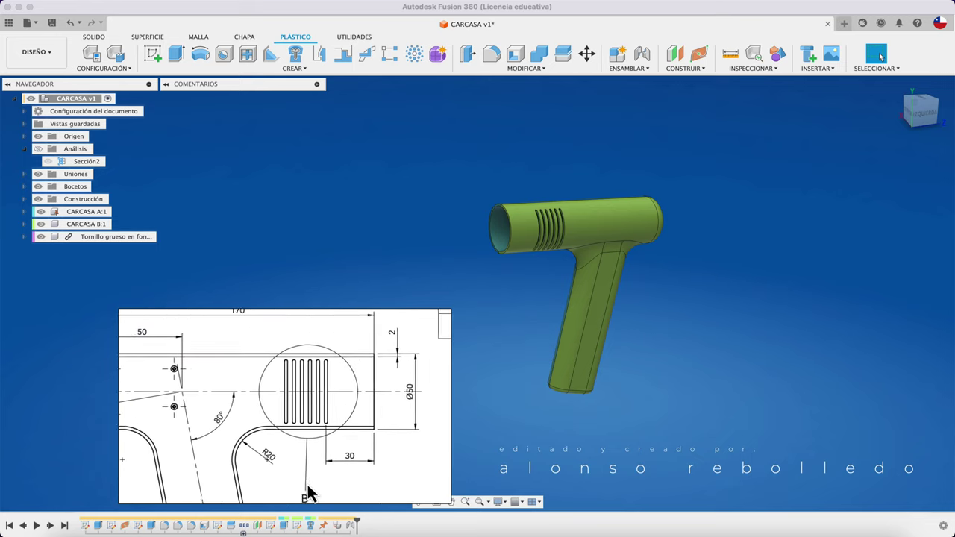
scroll(339, 490, "left", 2)
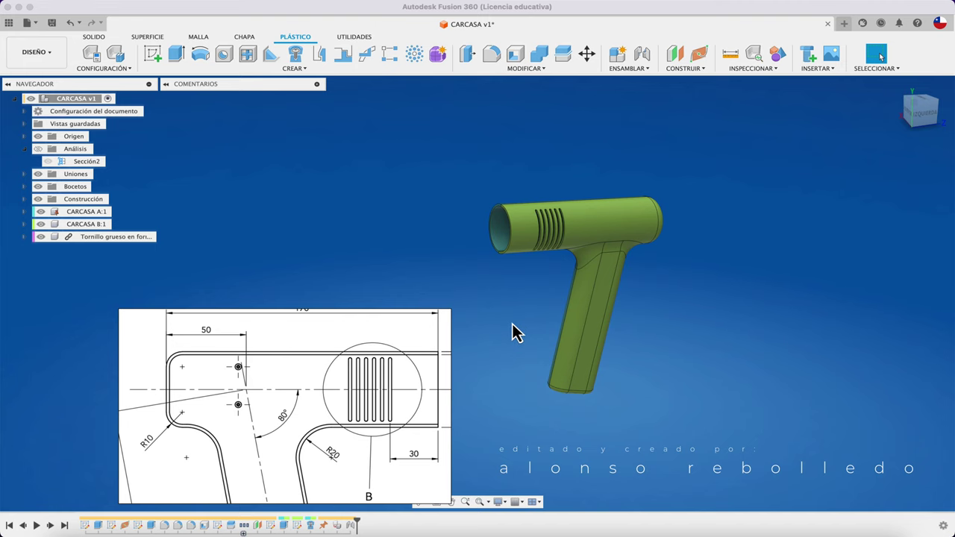
left_click(671, 351)
scroll(682, 345, "up", 2)
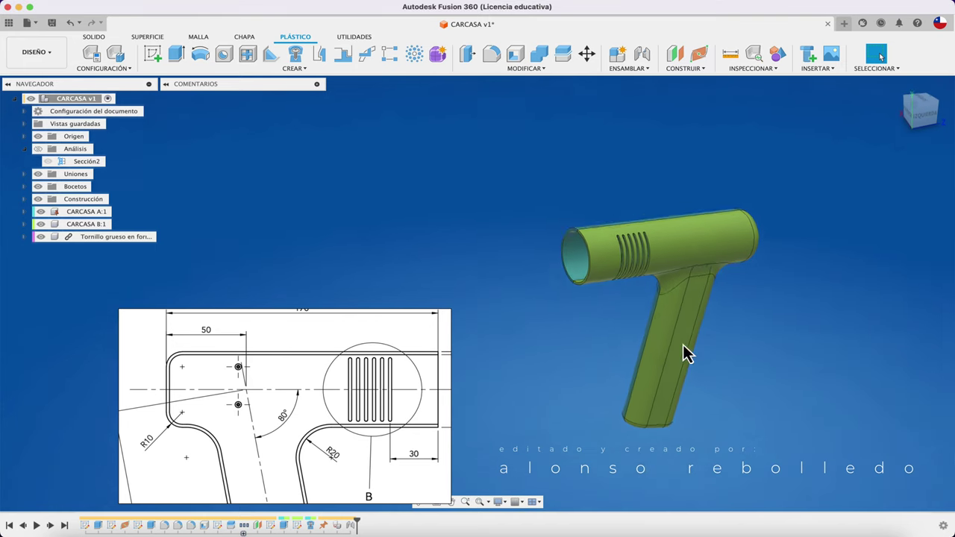
scroll(656, 346, "up", 2)
scroll(636, 347, "up", 3)
scroll(636, 341, "left", 2)
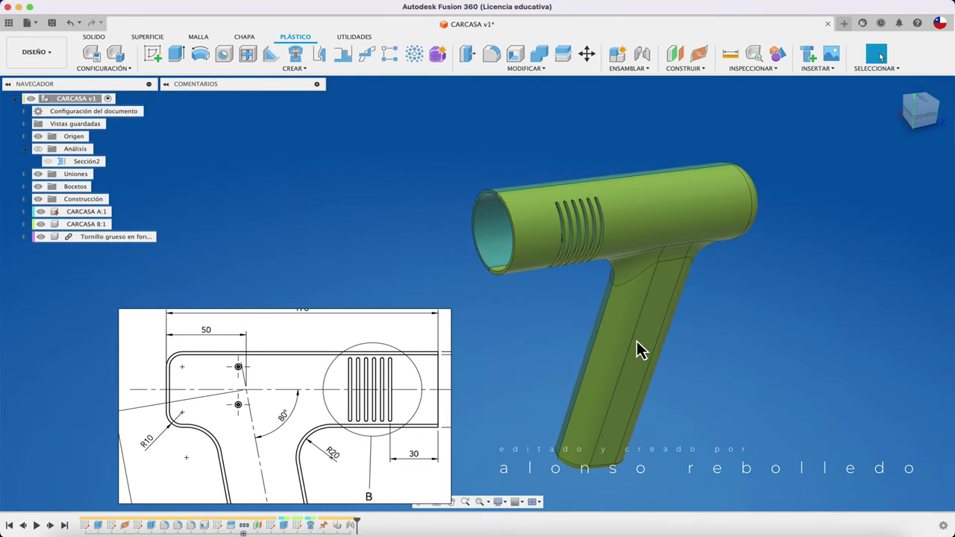
scroll(637, 341, "left", 3)
scroll(636, 341, "left", 2)
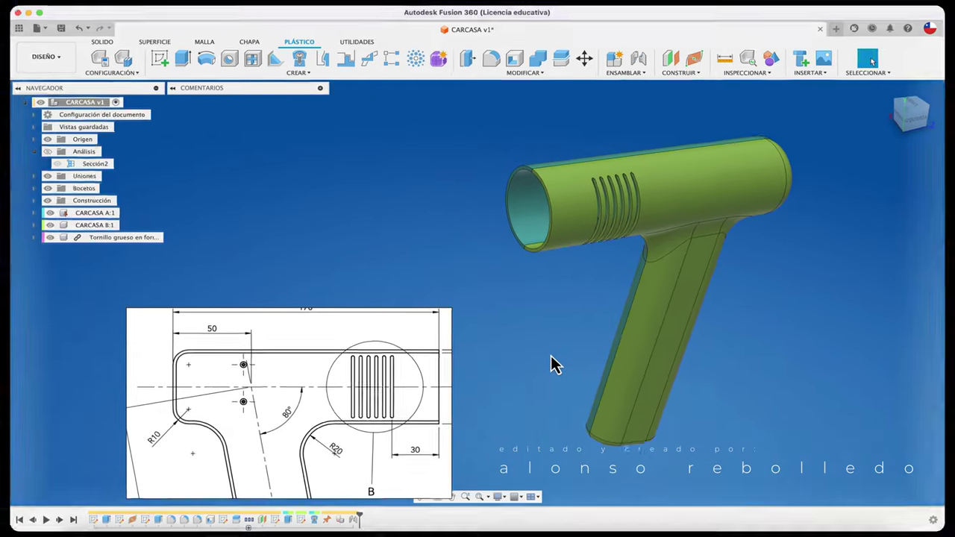